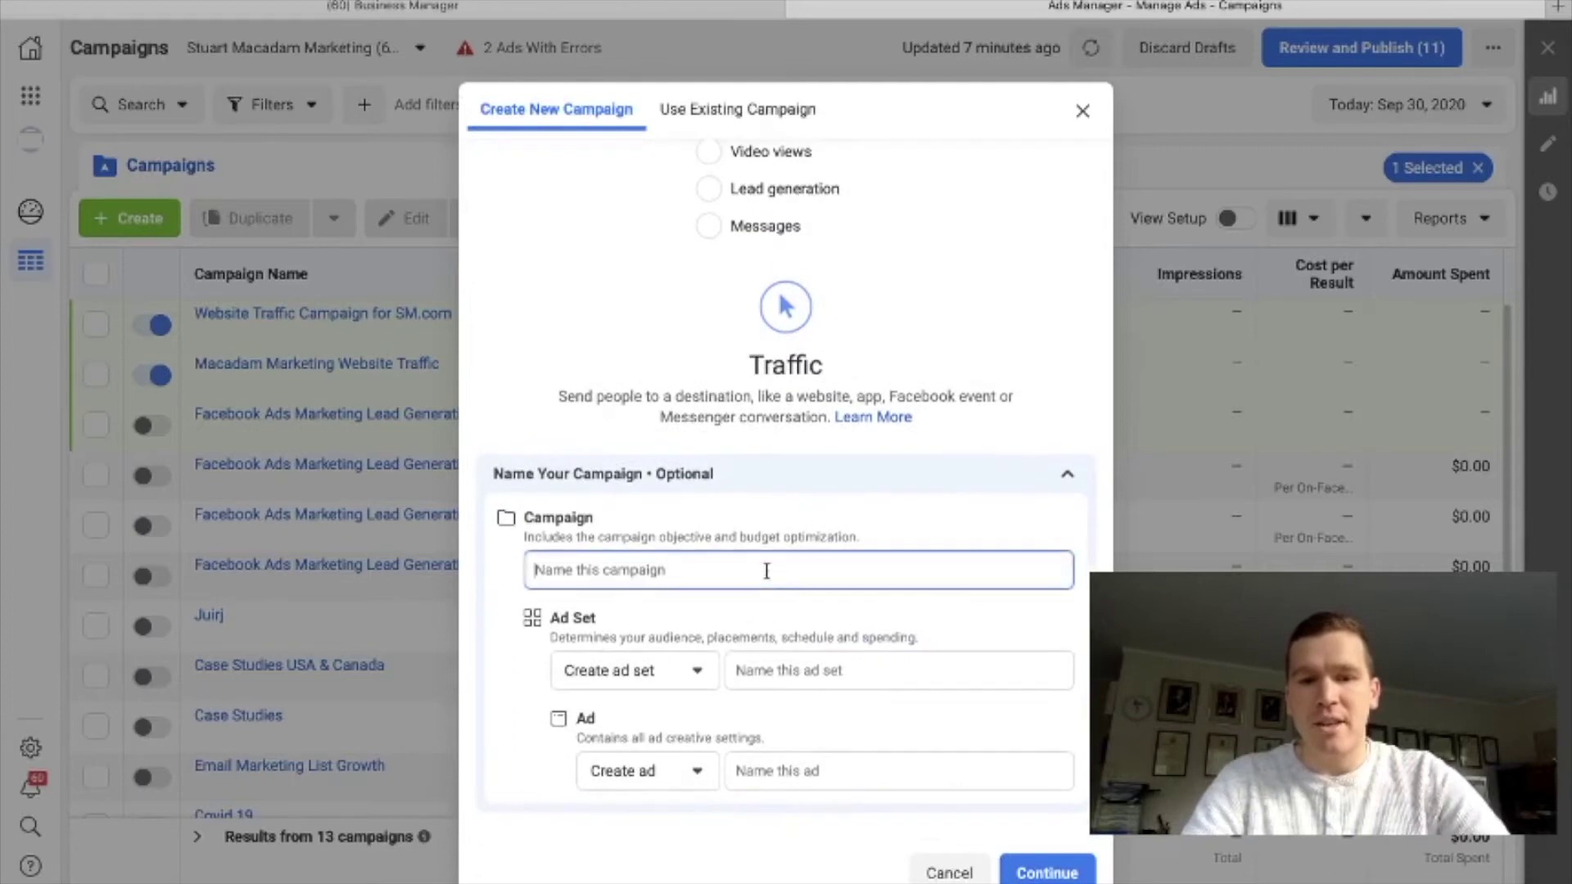
Name the traffic campaign Campaign 1, its ad set Ad Set 1 and its ad Ad 1, and create them.
type("Campaign 1")
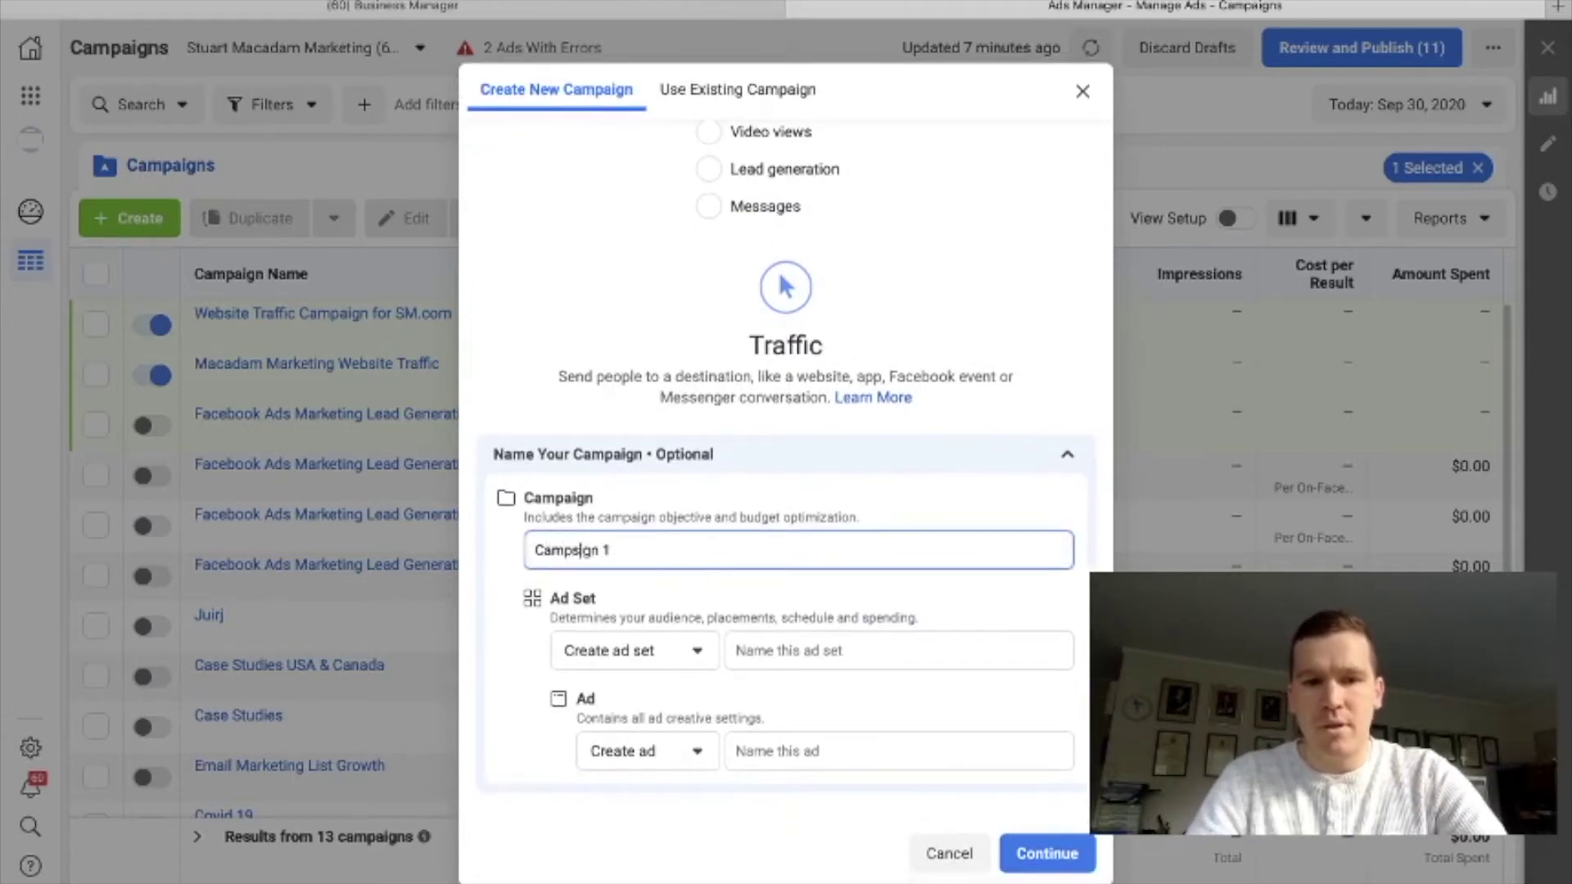
left_click(819, 647)
type("Ad Set 1")
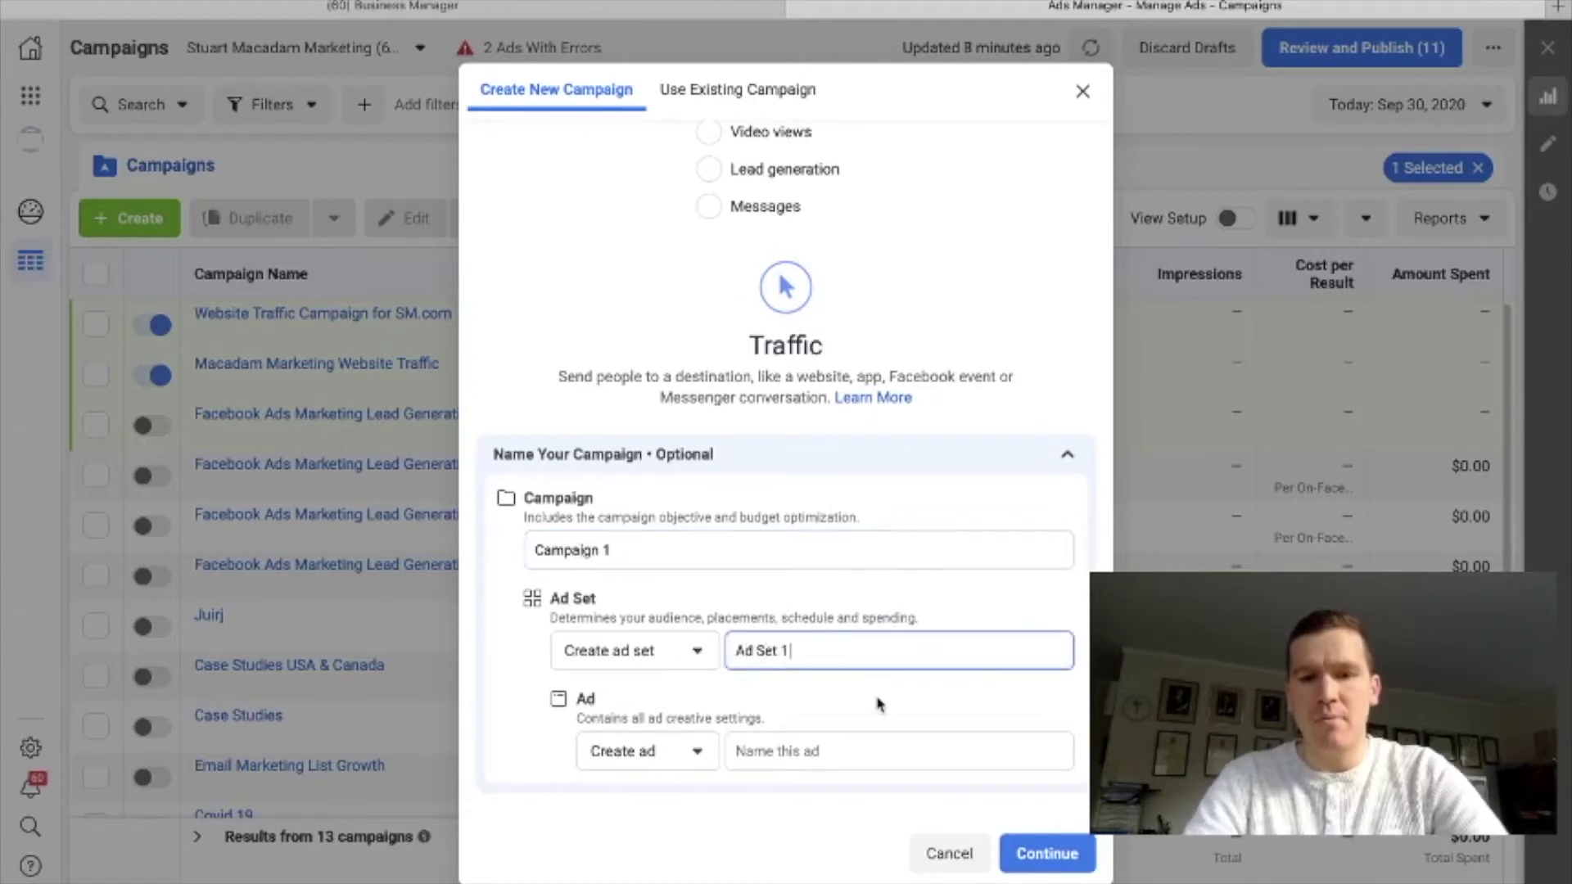
left_click(888, 747)
type("Ad 1")
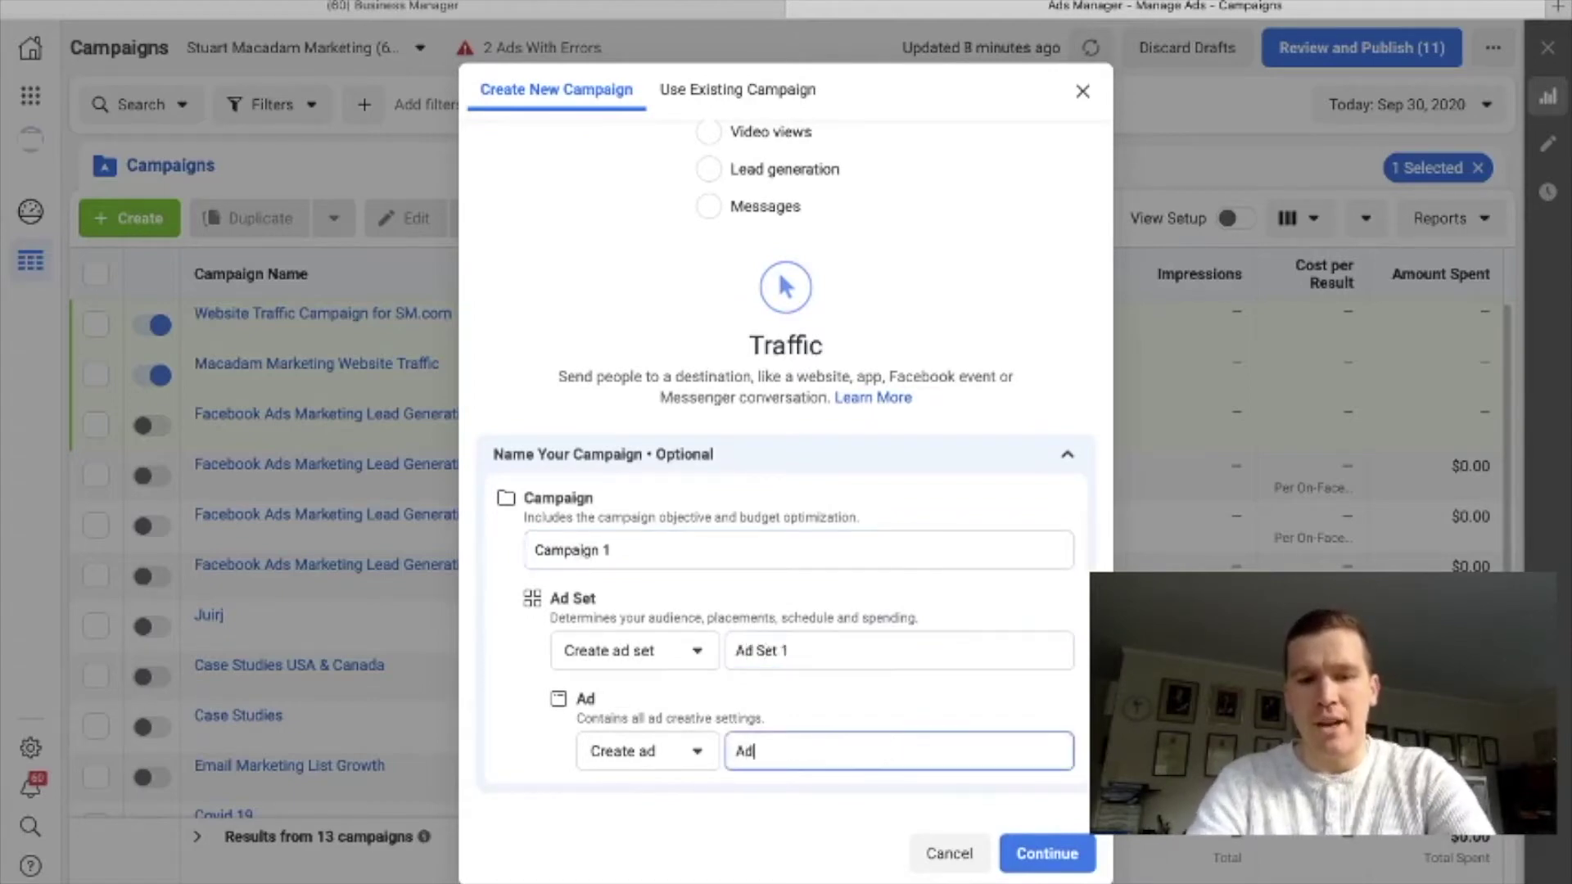
left_click(1063, 855)
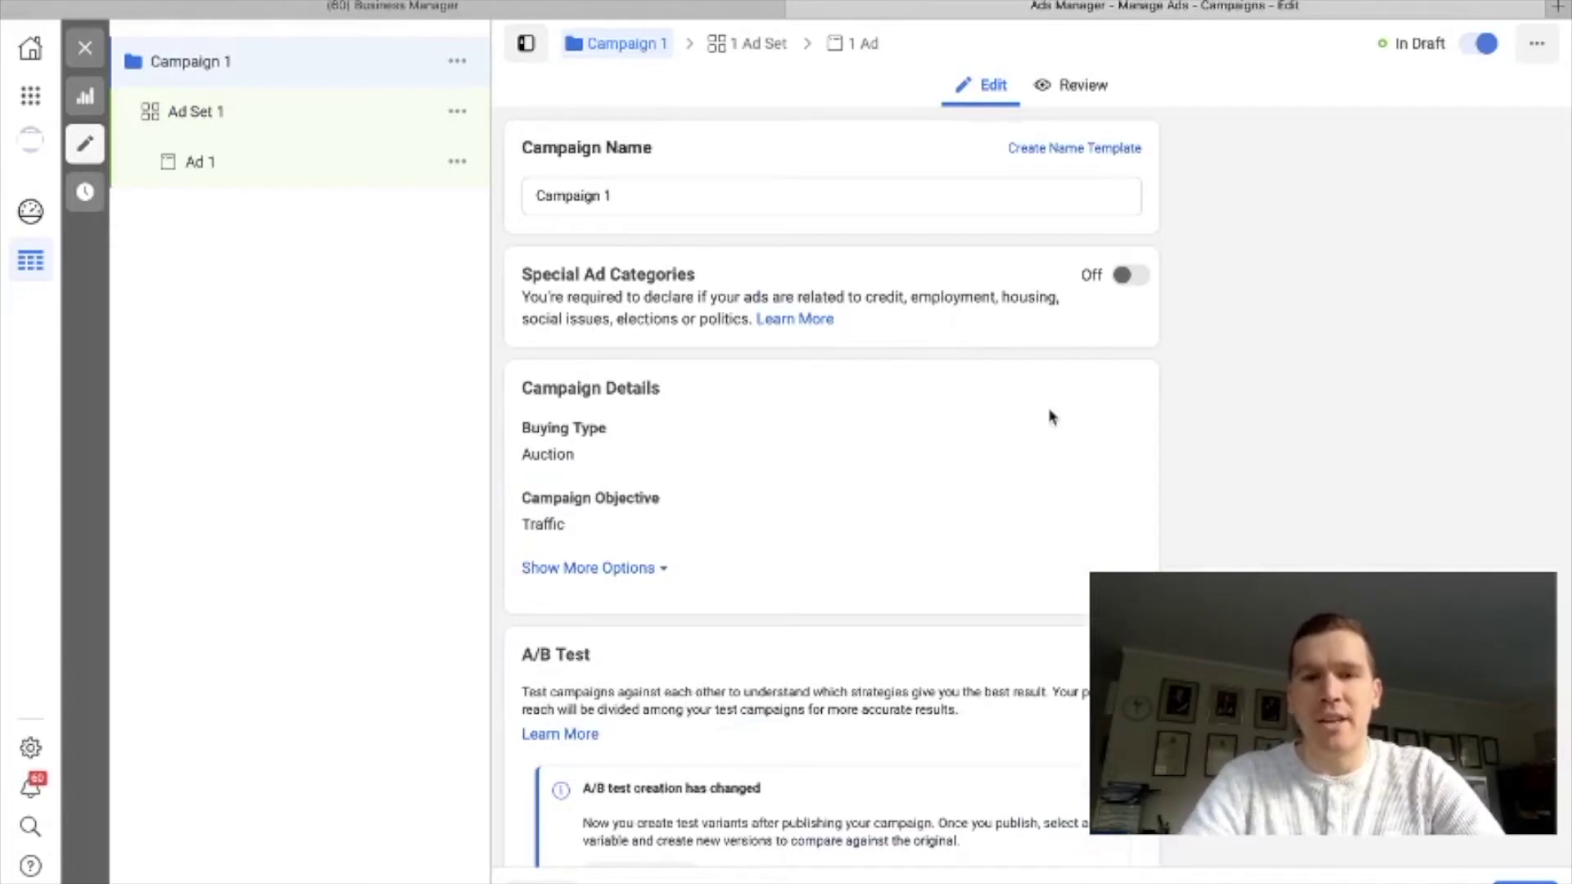
Set the campaign's daily budget to $10.00 NZD under Campaign Budget Optimization.
scroll(1052, 416, "down", 4)
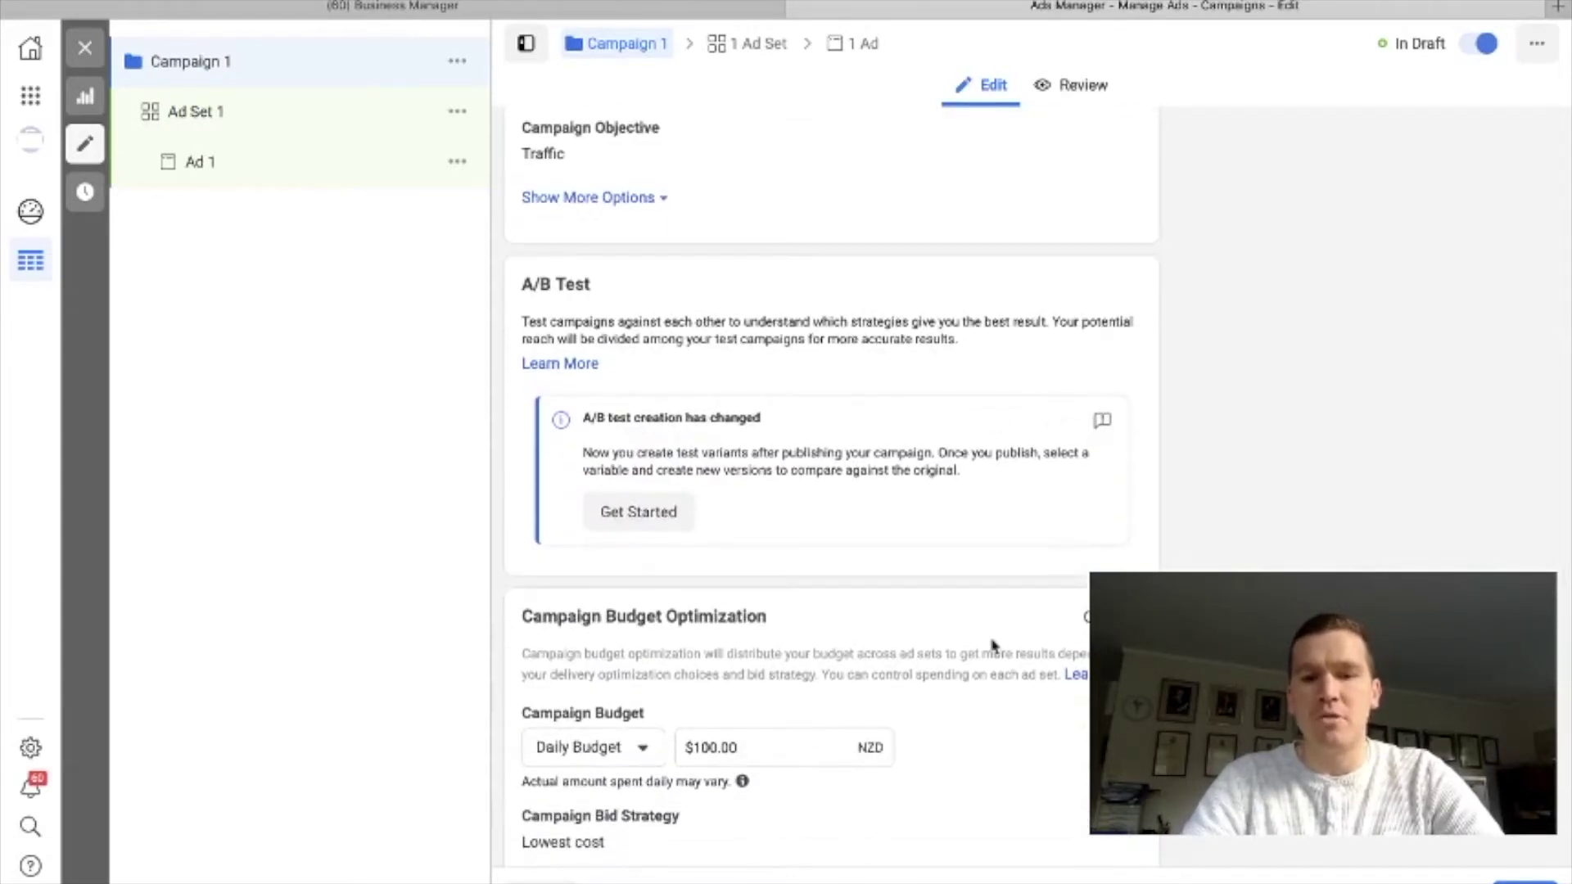
scroll(992, 646, "down", 1)
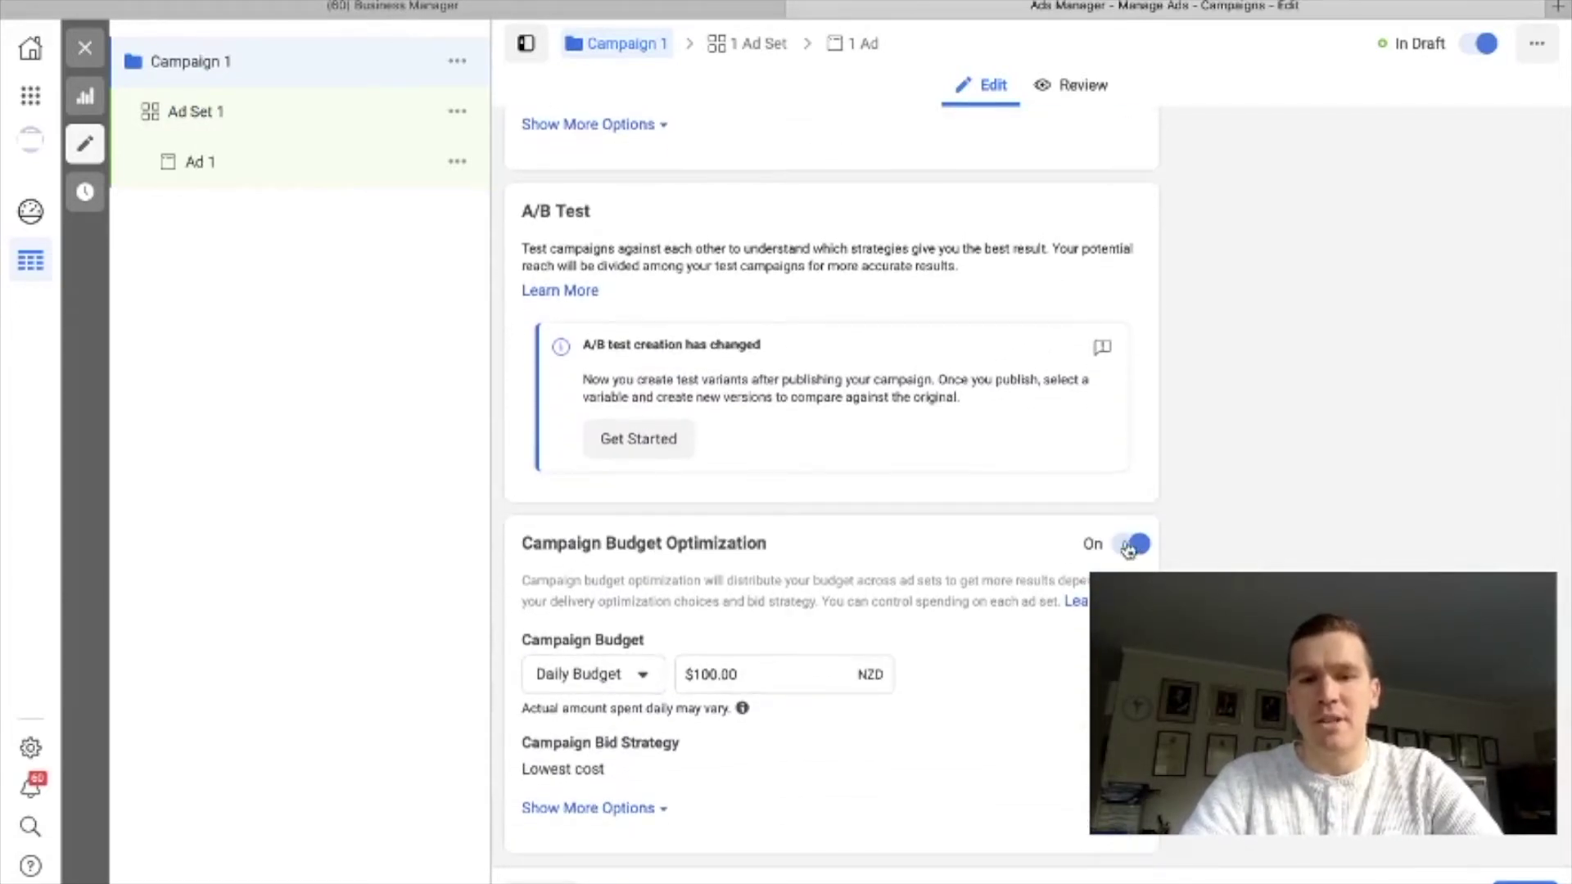
left_click(716, 671)
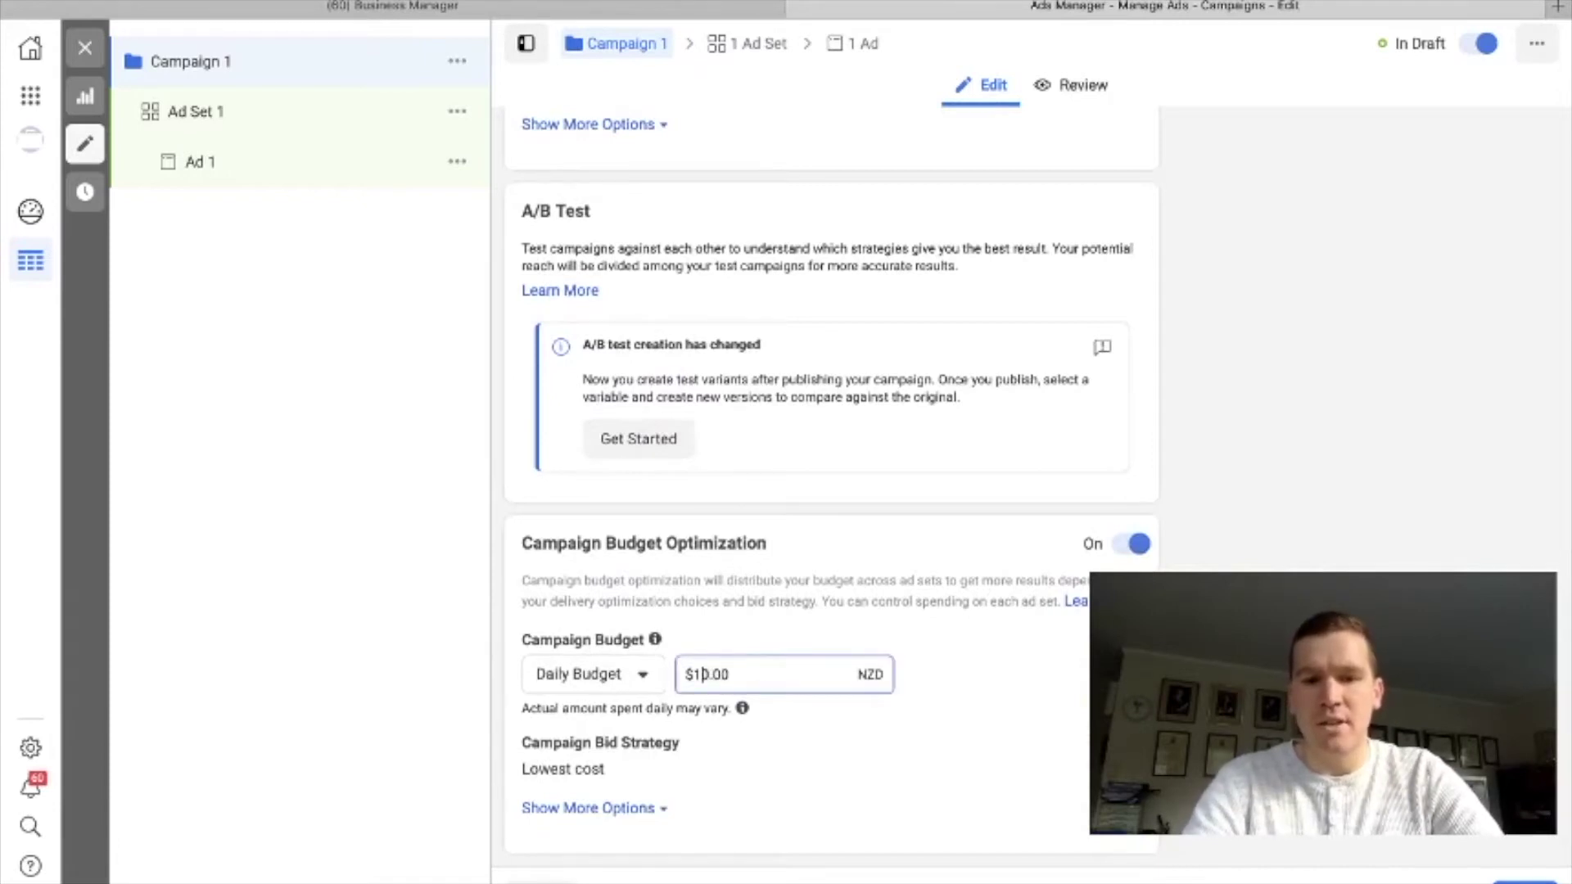
left_click(1066, 686)
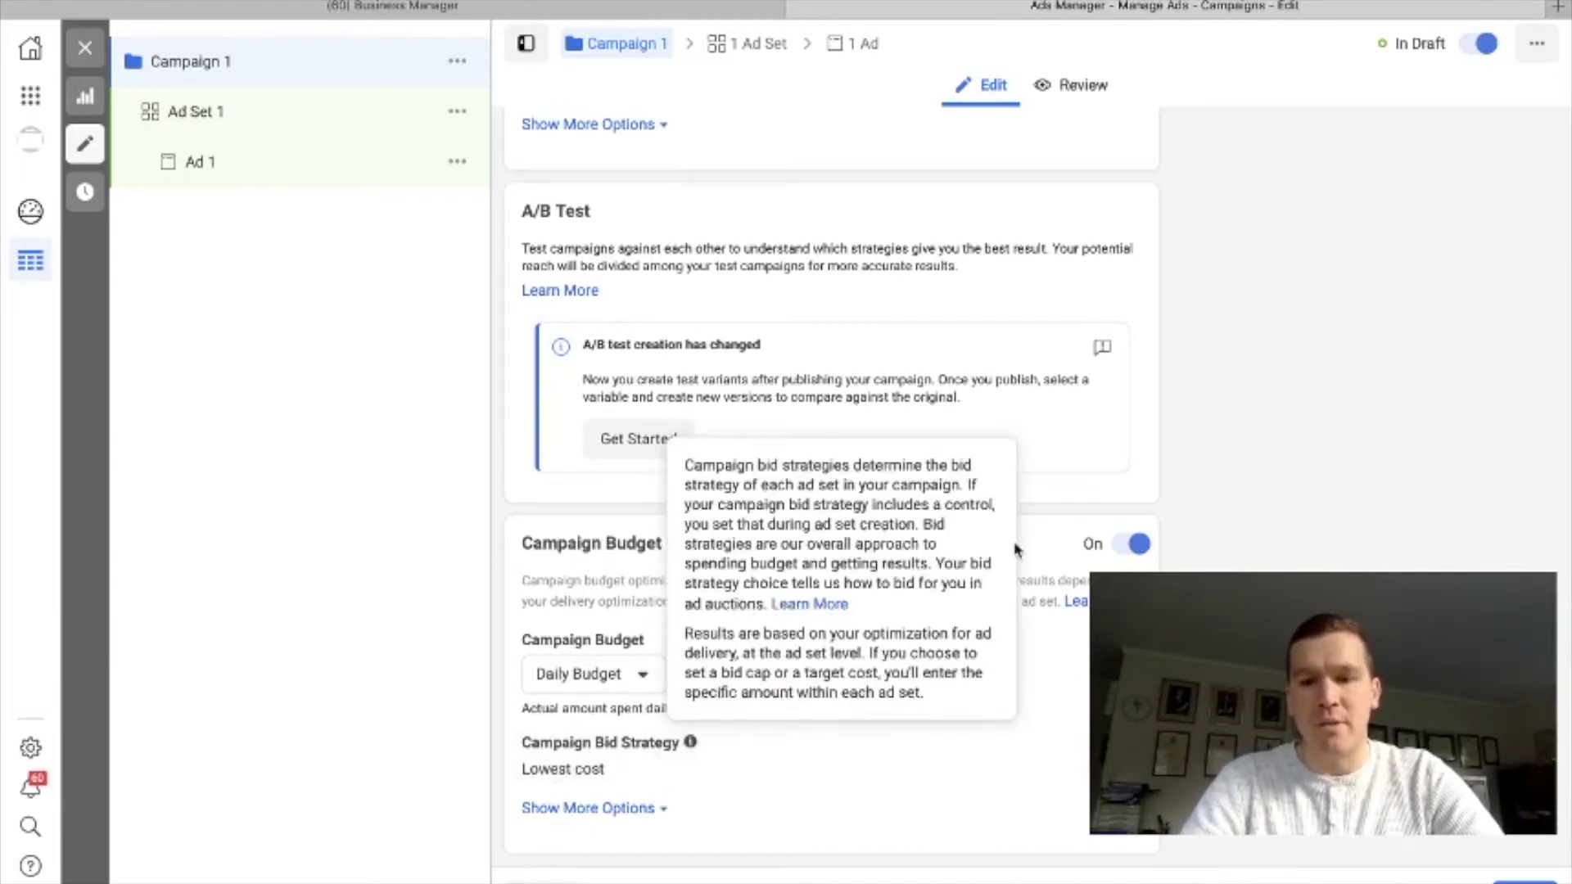
Open Ad Set 1 and add the interest Business to its audience's detailed targeting.
left_click(200, 112)
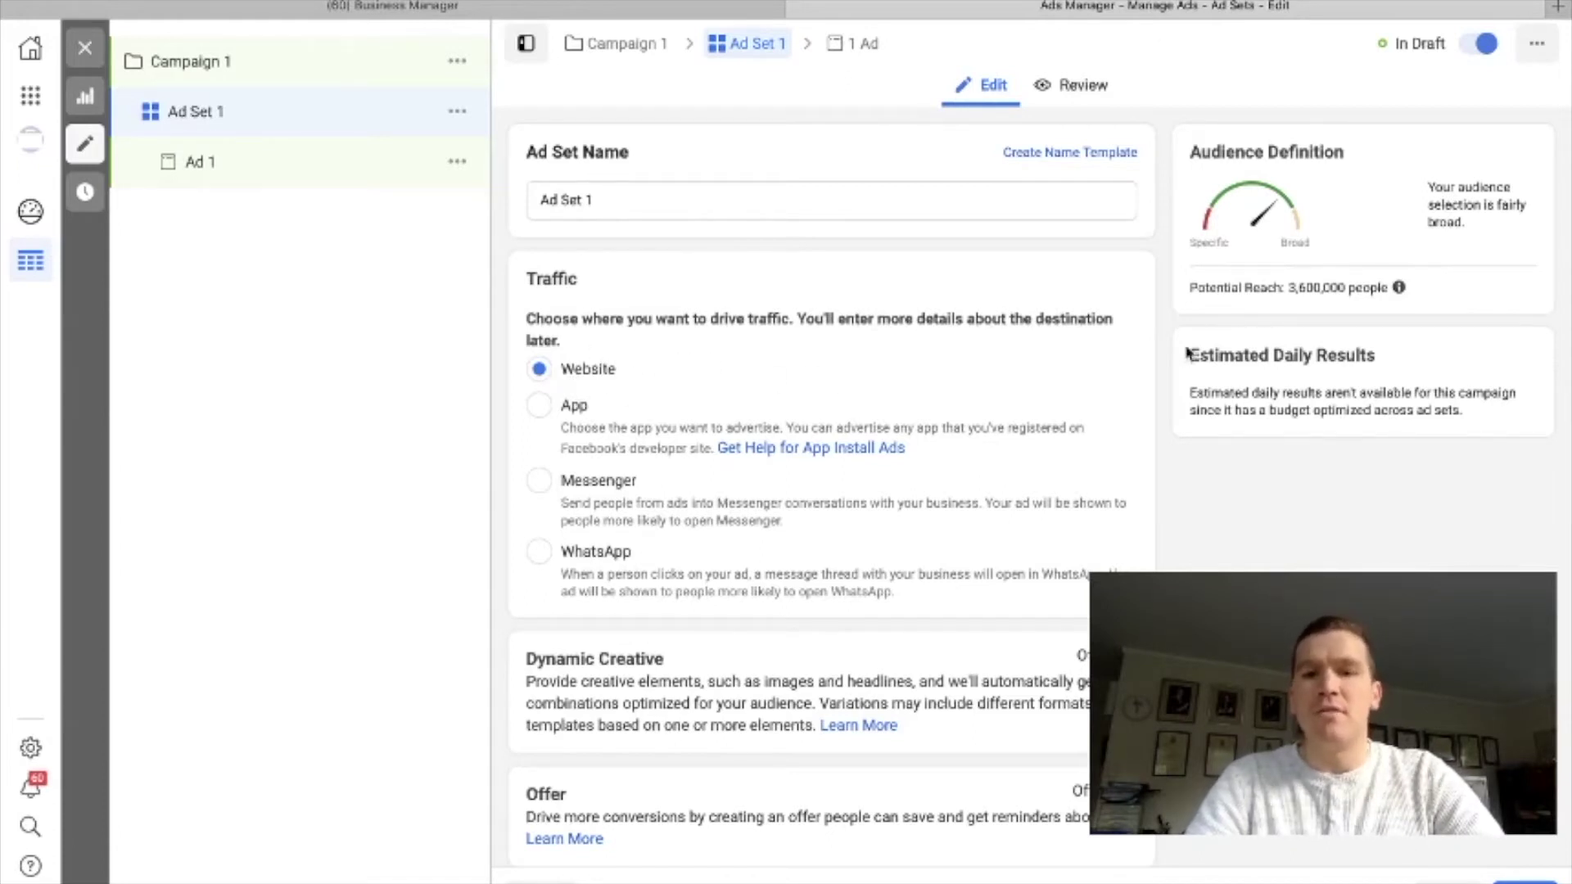
scroll(1159, 378, "down", 5)
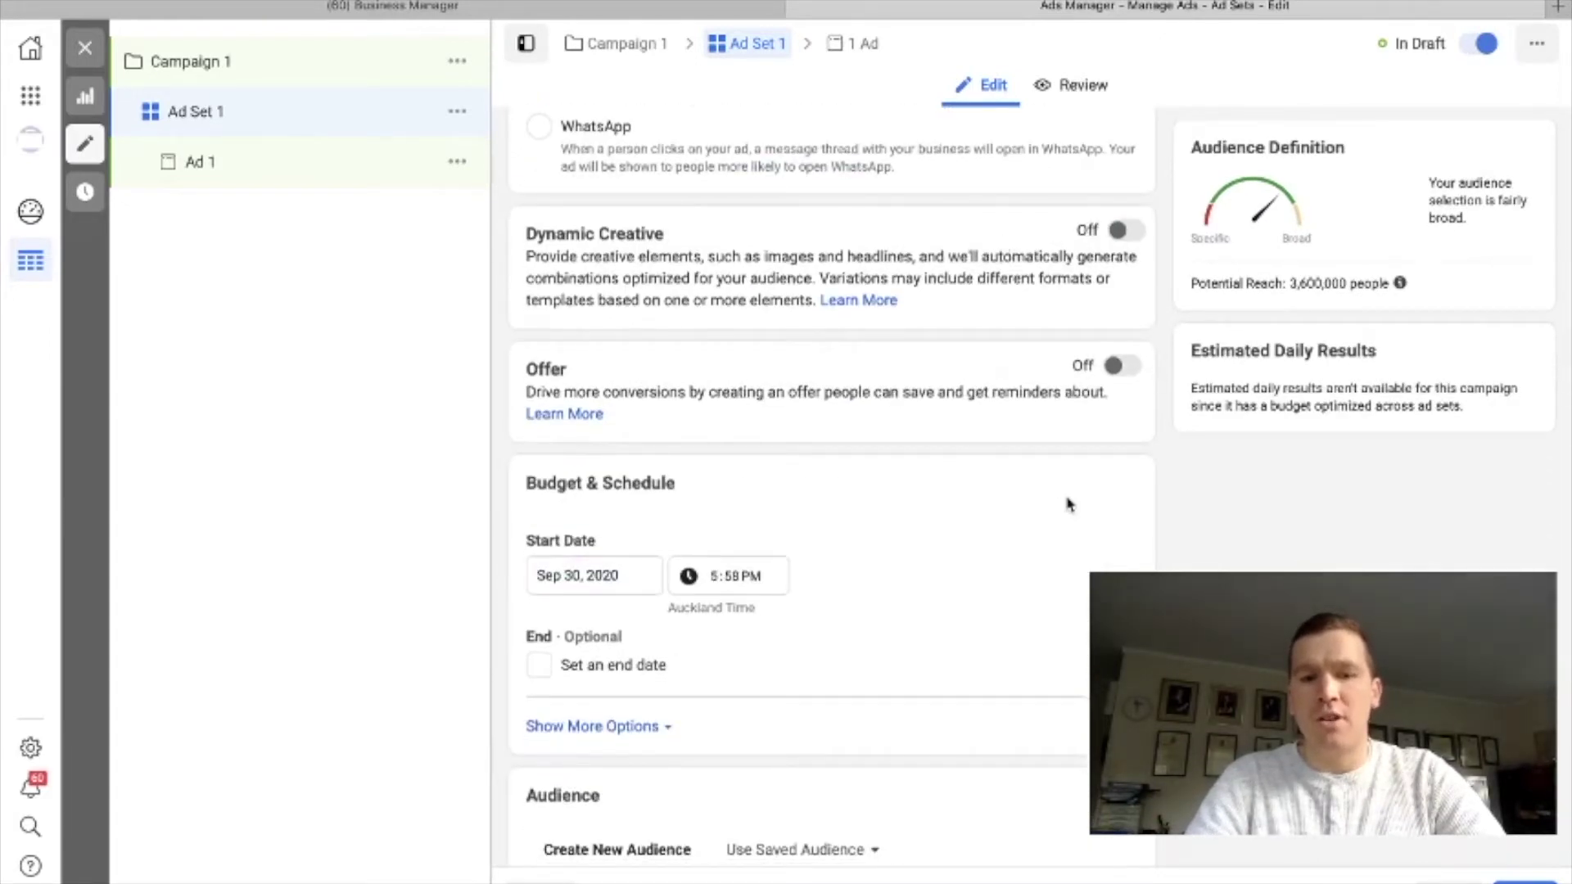
scroll(1069, 503, "down", 2)
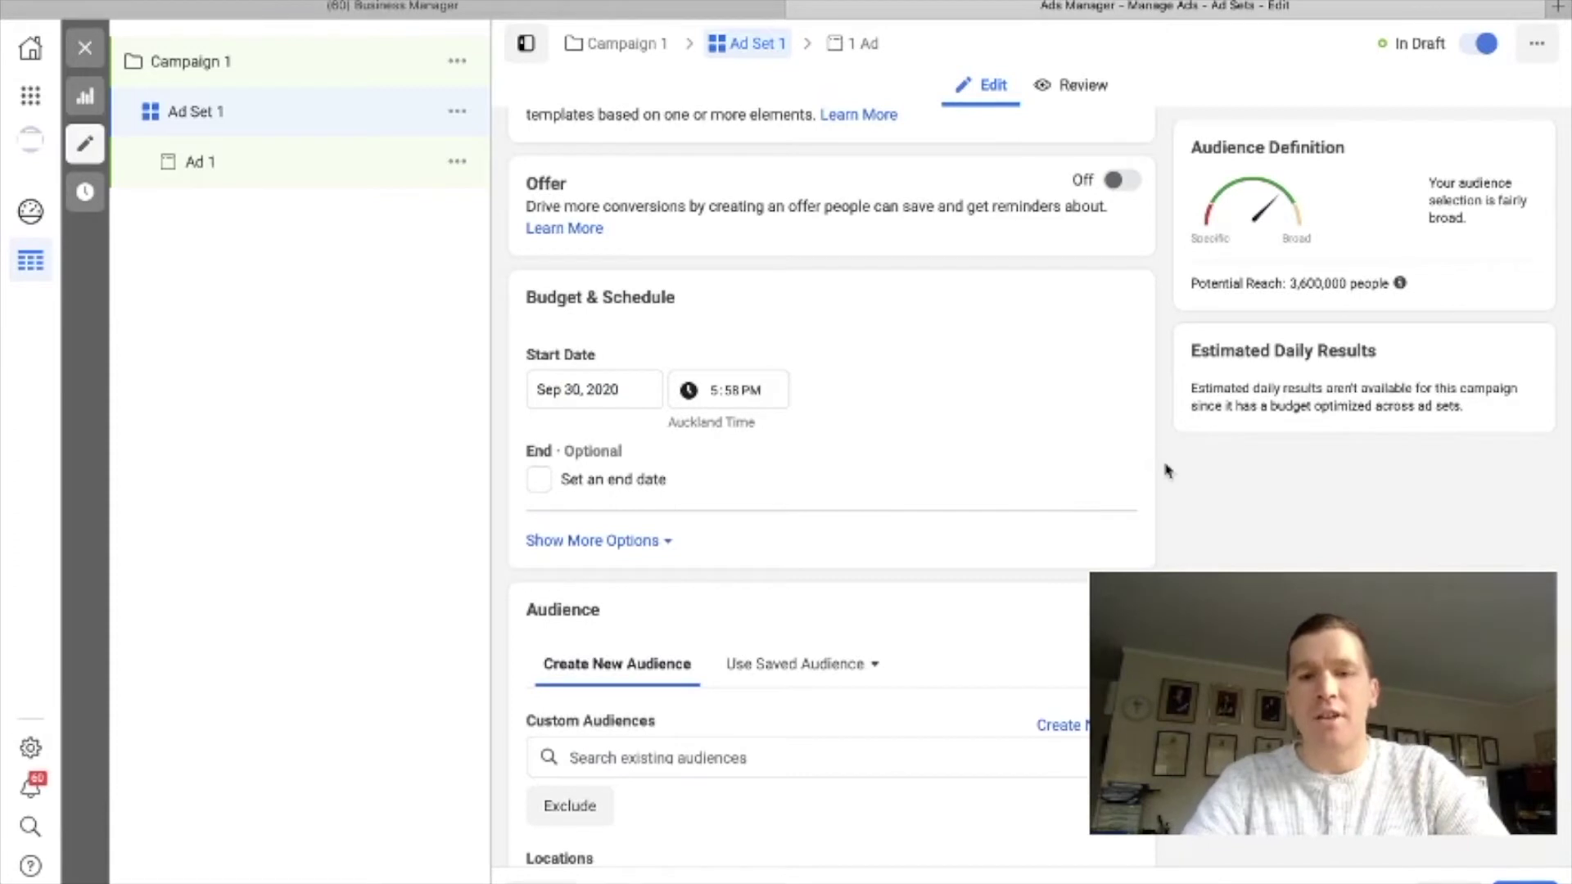
scroll(1144, 457, "down", 4)
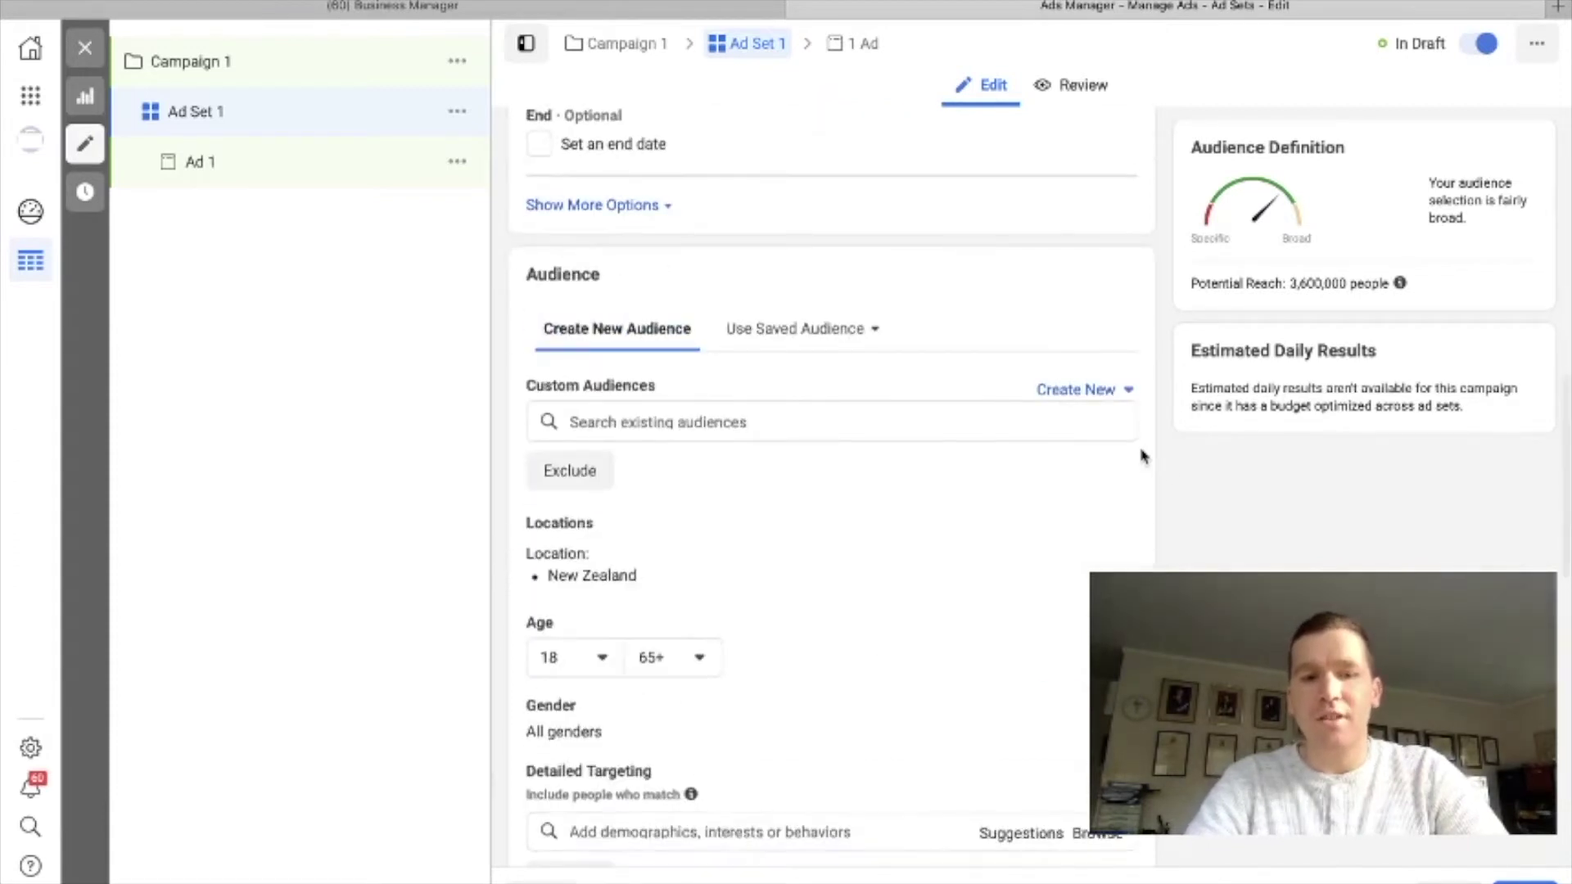
scroll(1194, 521, "down", 2)
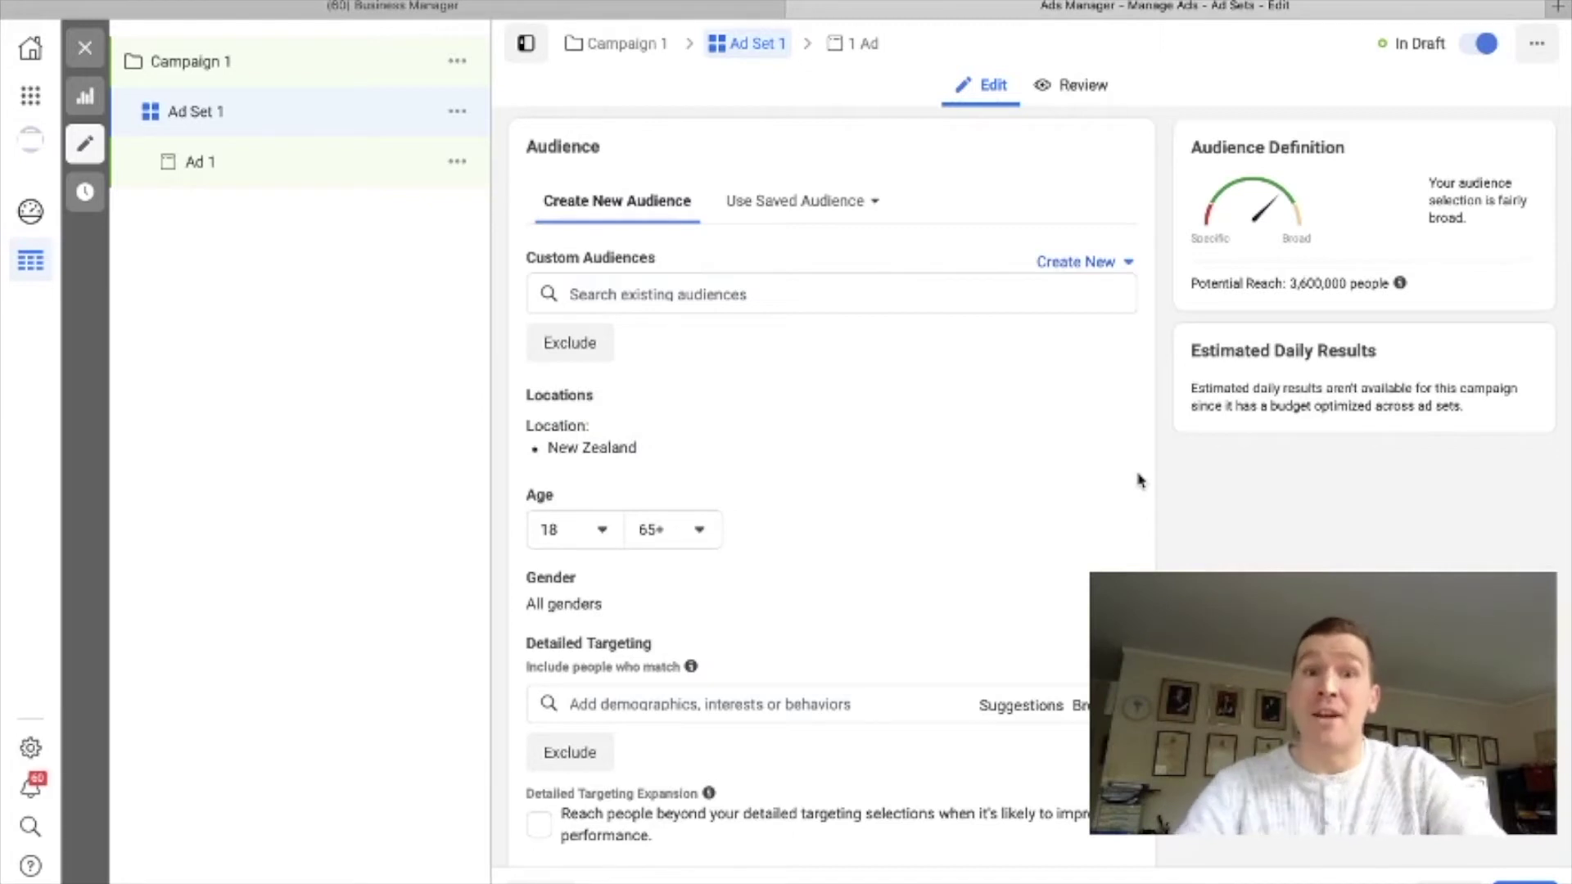
scroll(1138, 480, "down", 3)
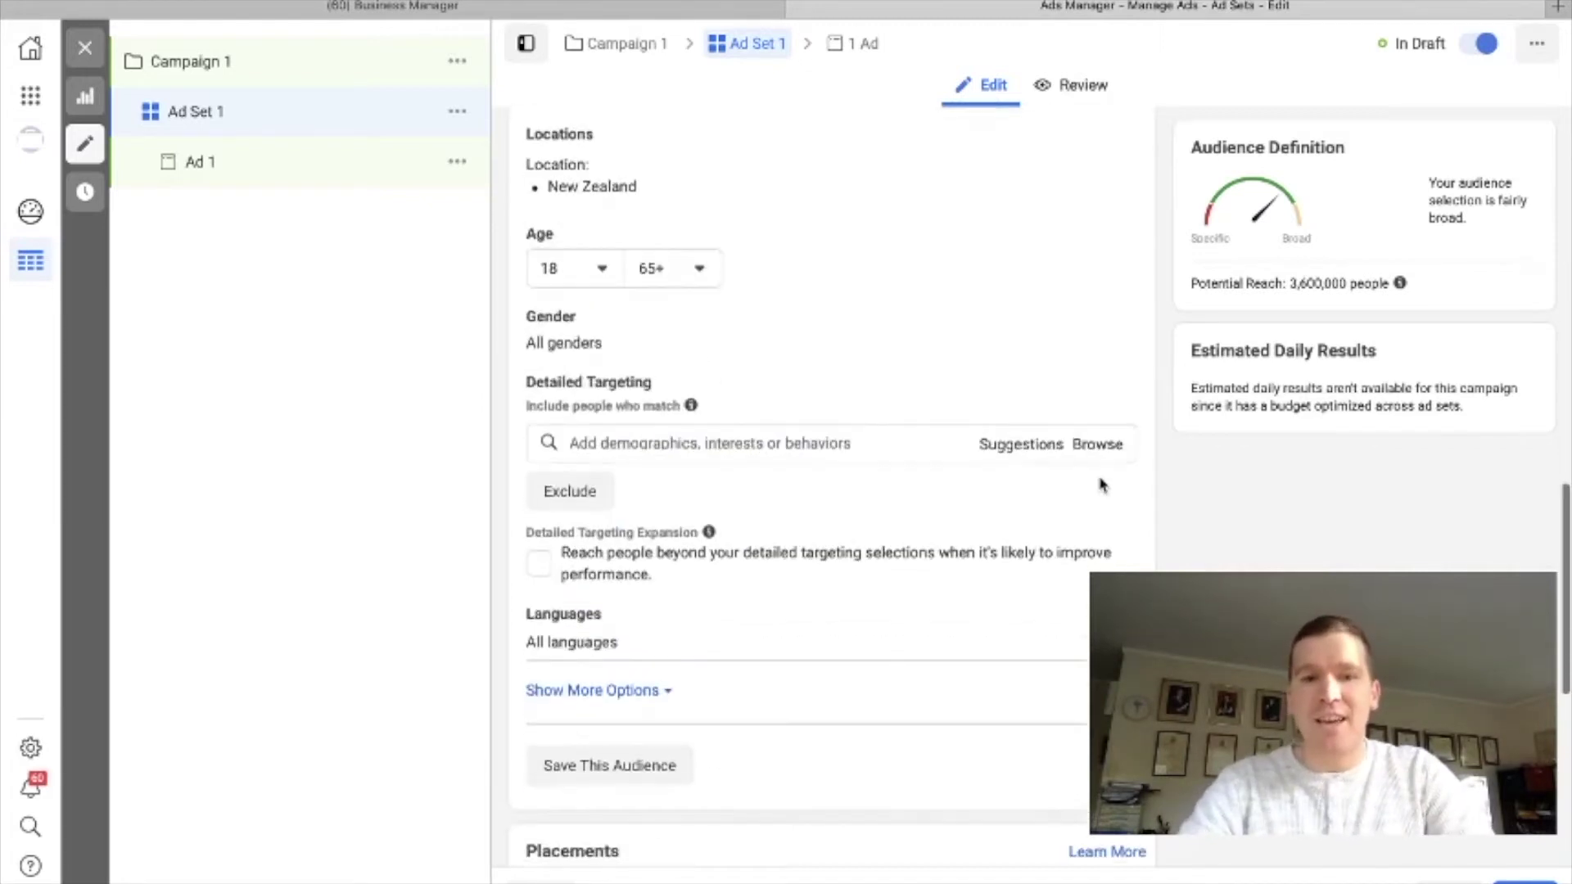
left_click(816, 442)
type("busi")
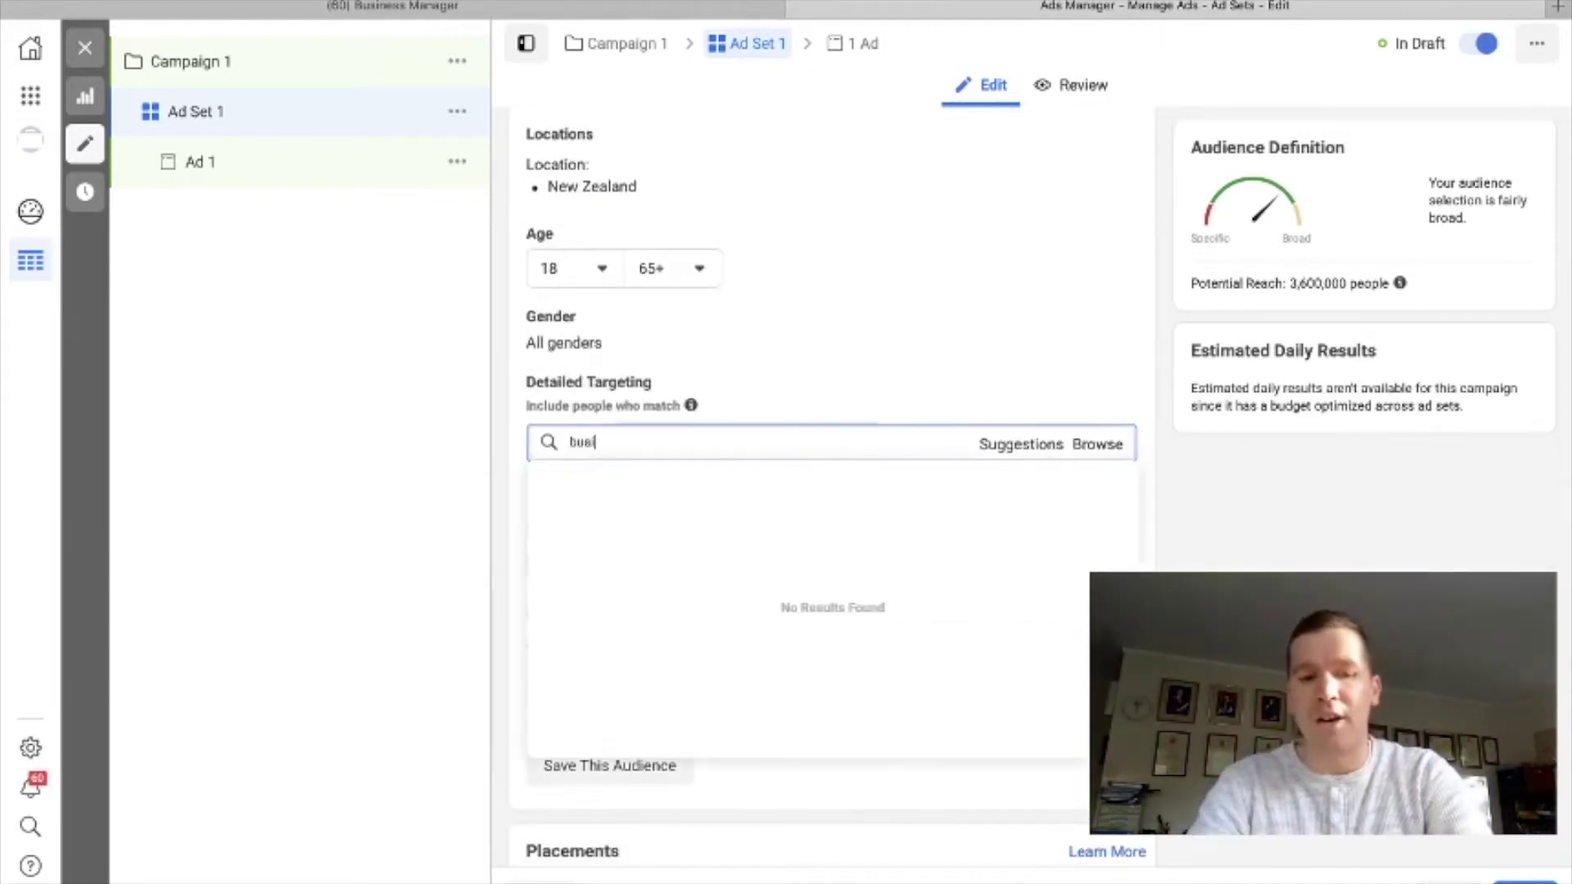
type("n")
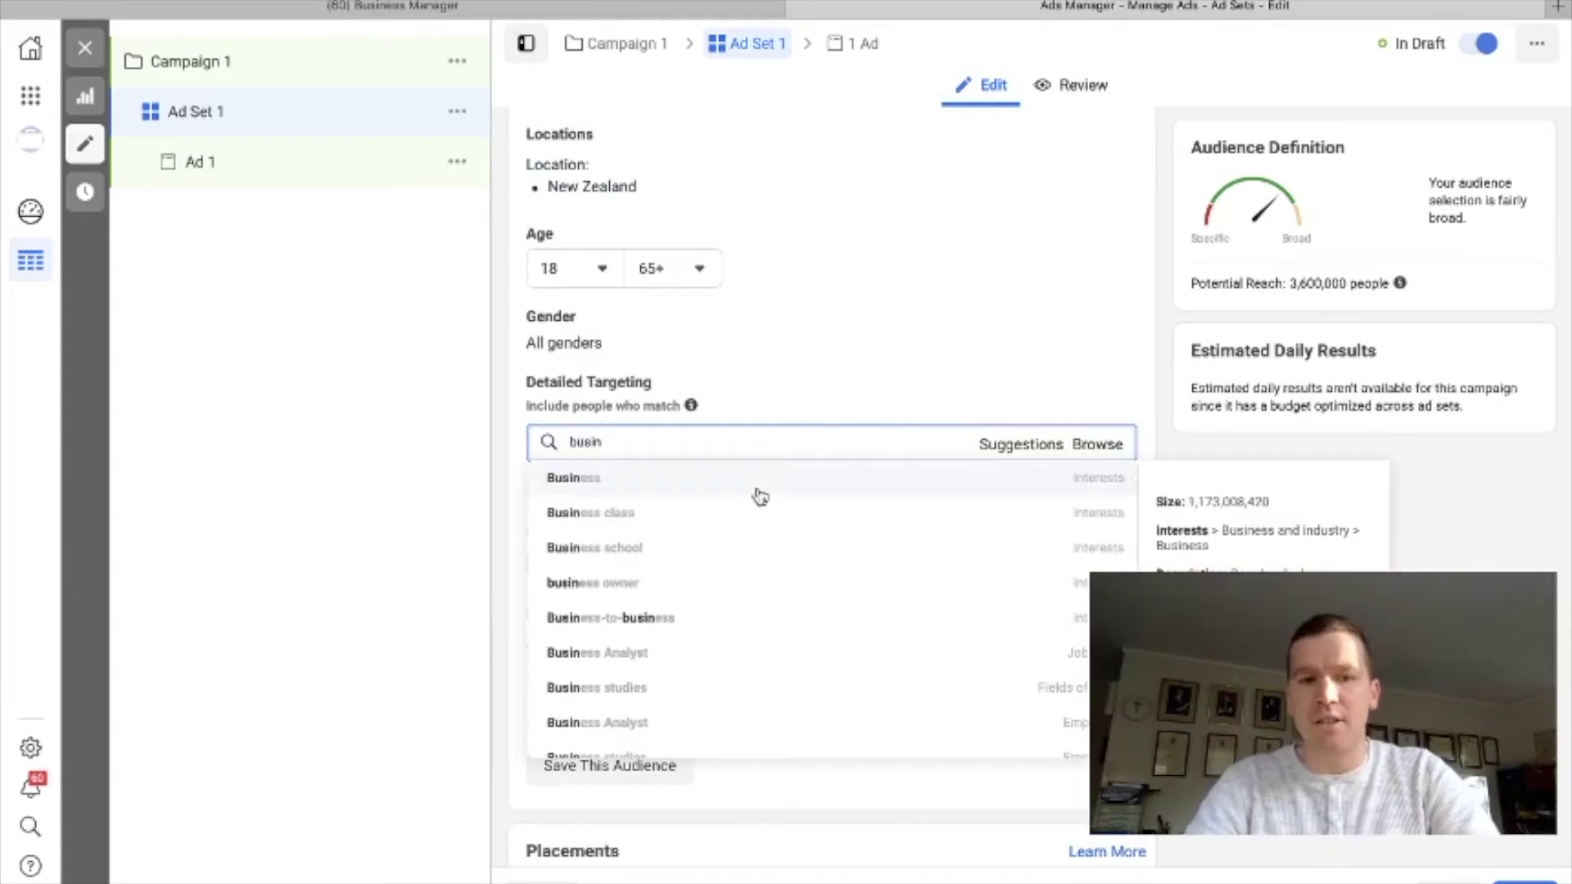
left_click(760, 491)
Add the interest Marketing to the ad set's detailed targeting.
type("ma")
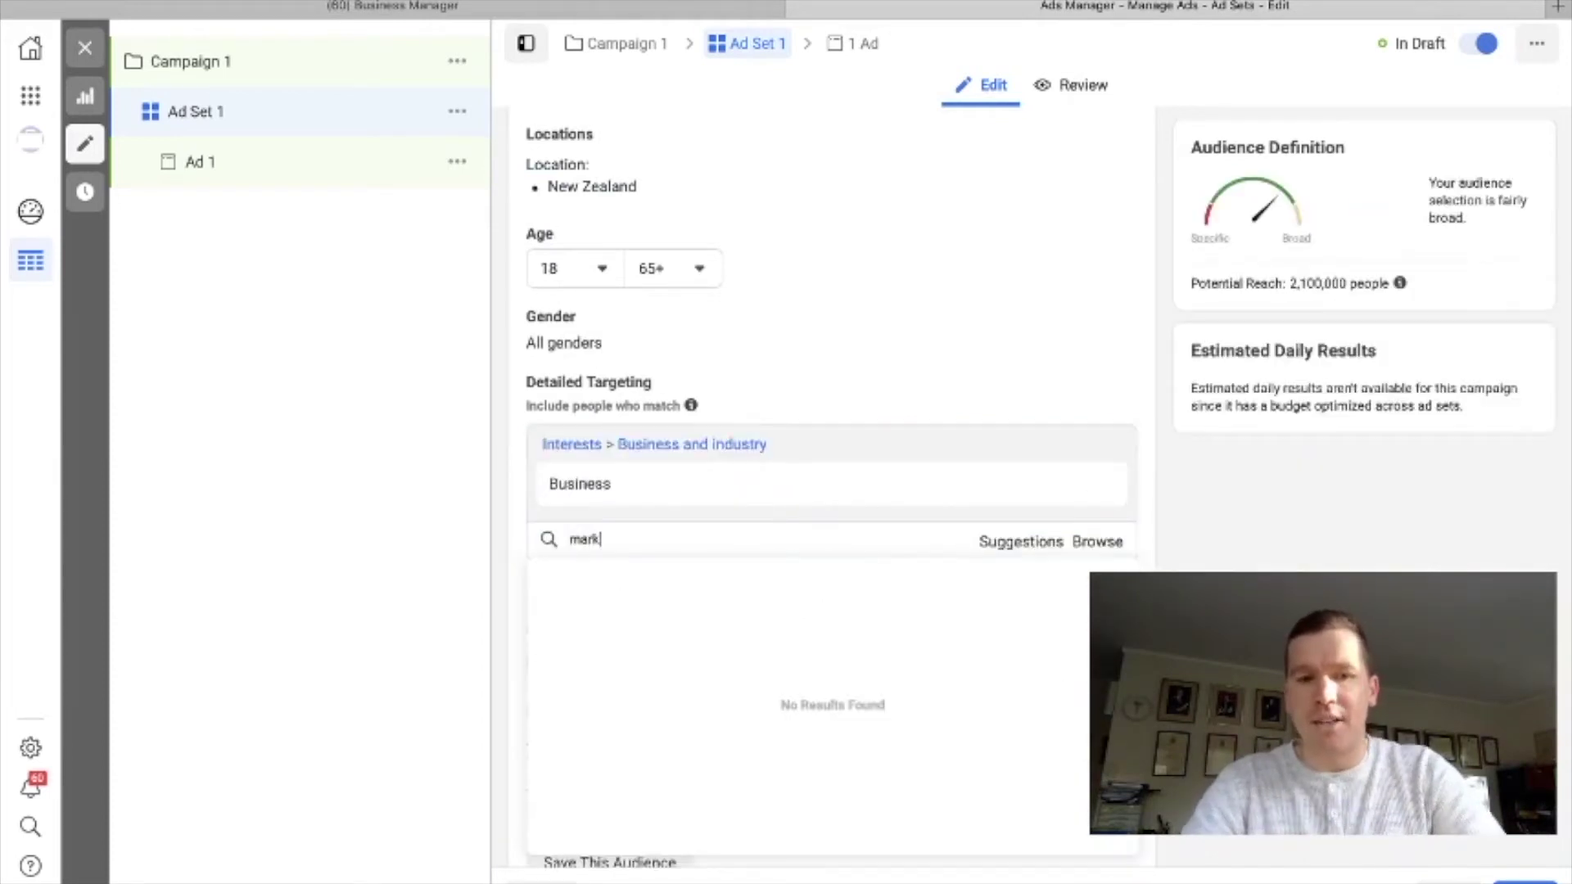
type("rk")
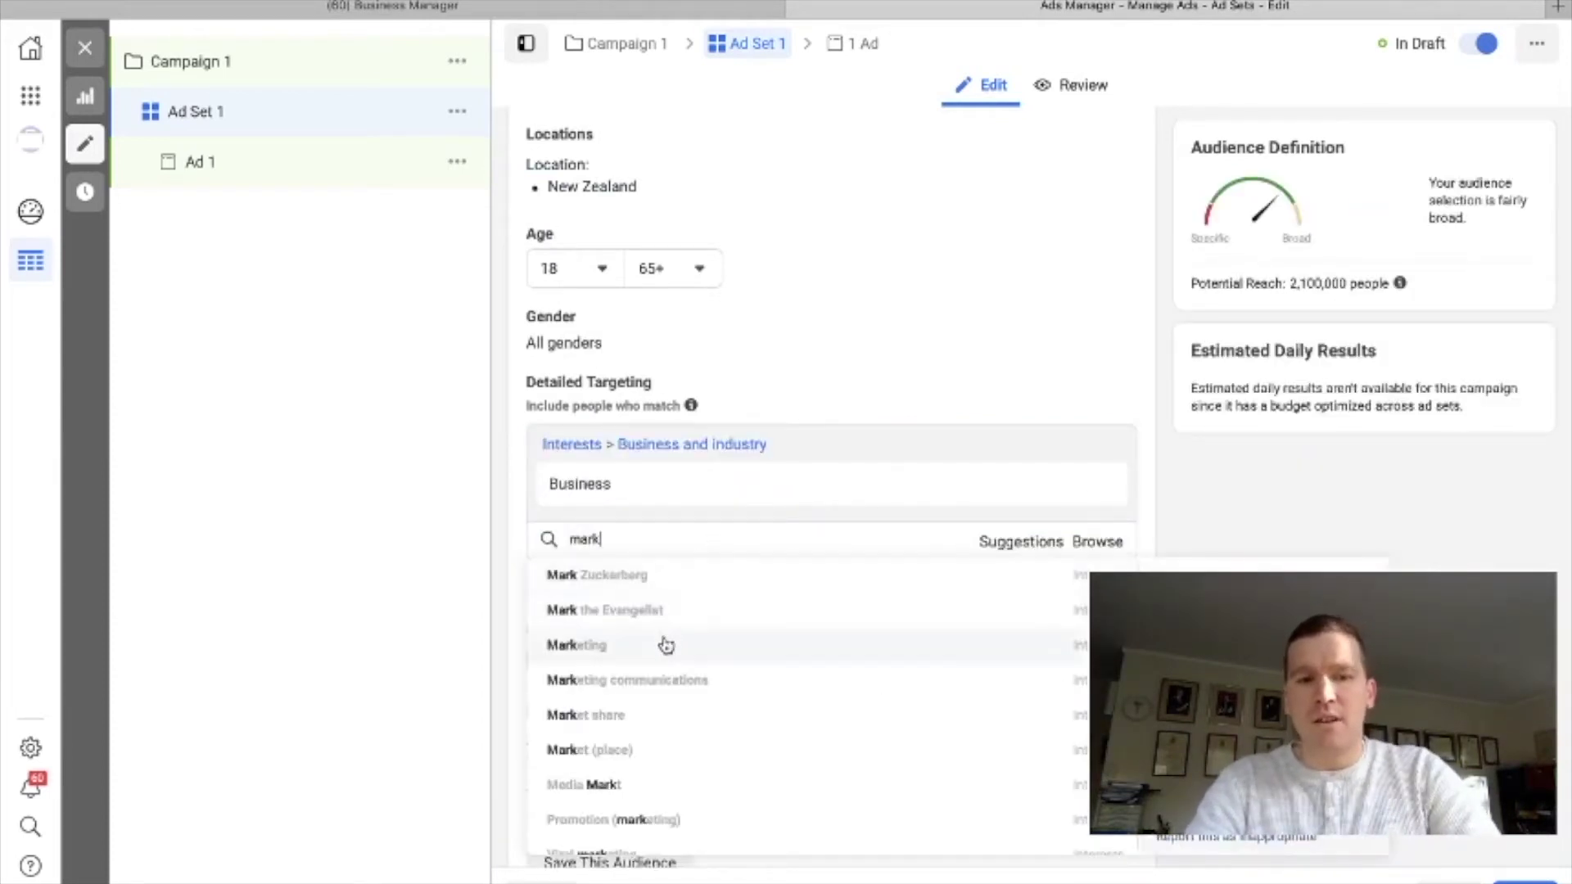
left_click(666, 643)
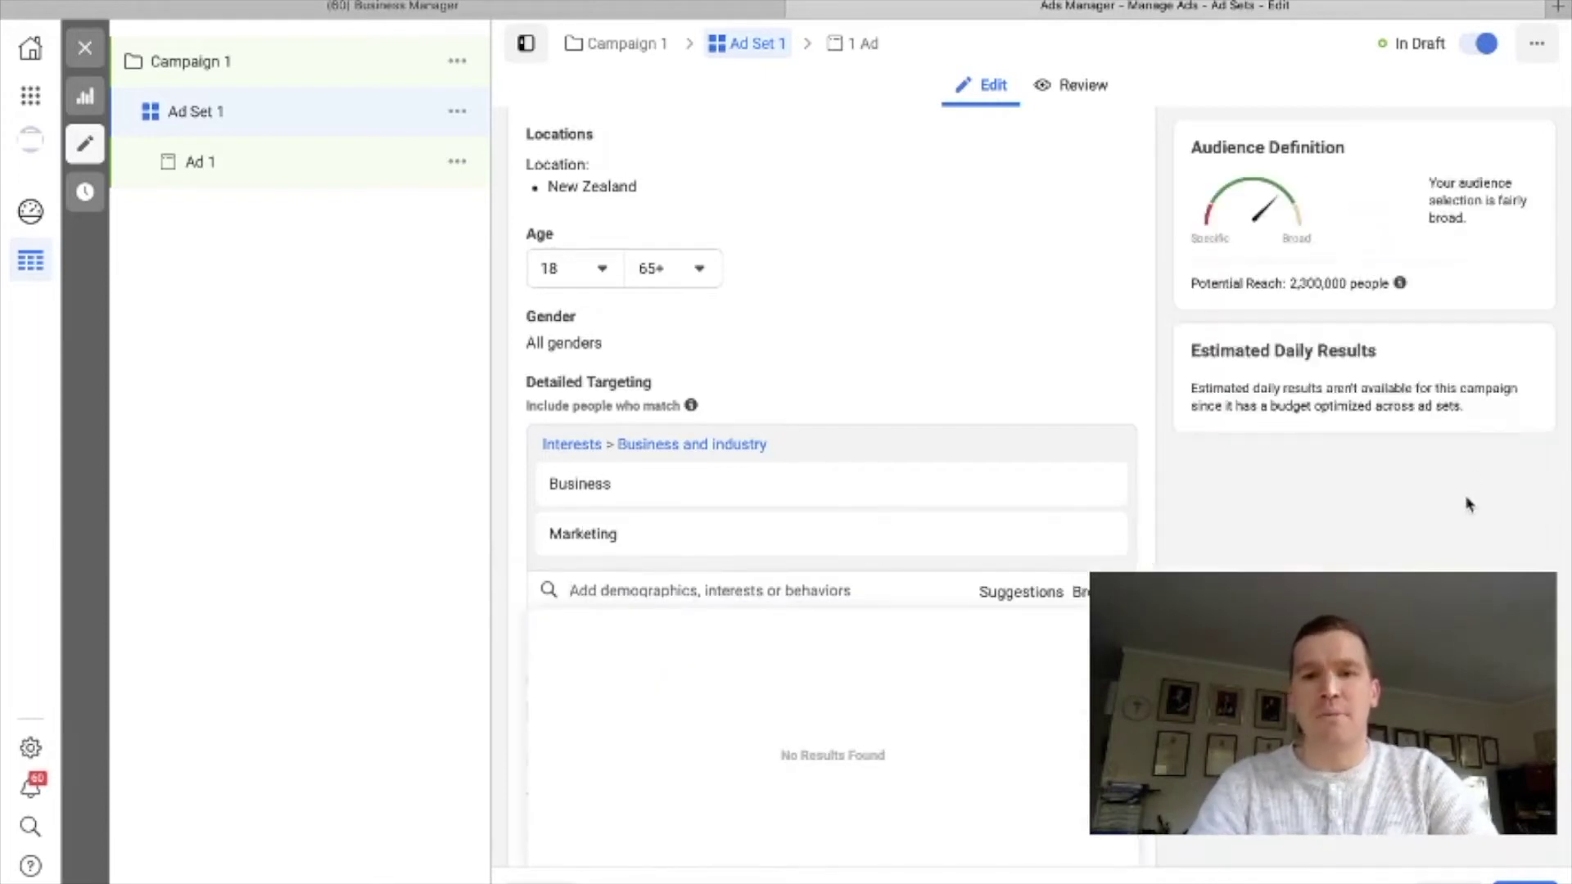
left_click(1394, 524)
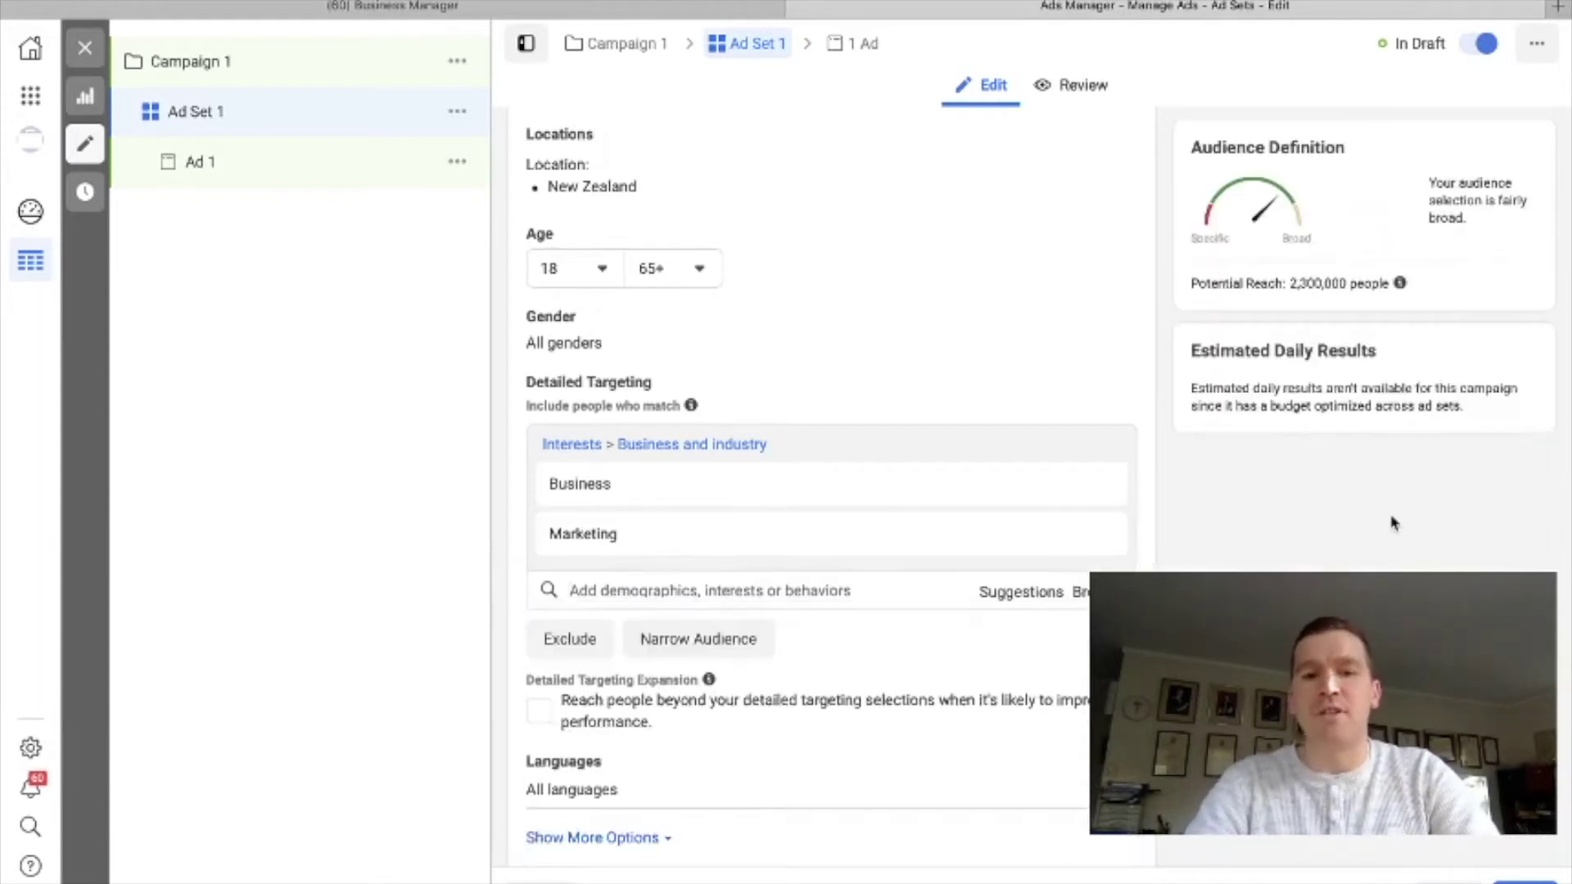
Switch the ad set to manual placements to examine the available platforms and placements, and restore automatic placements.
scroll(1273, 533, "down", 3)
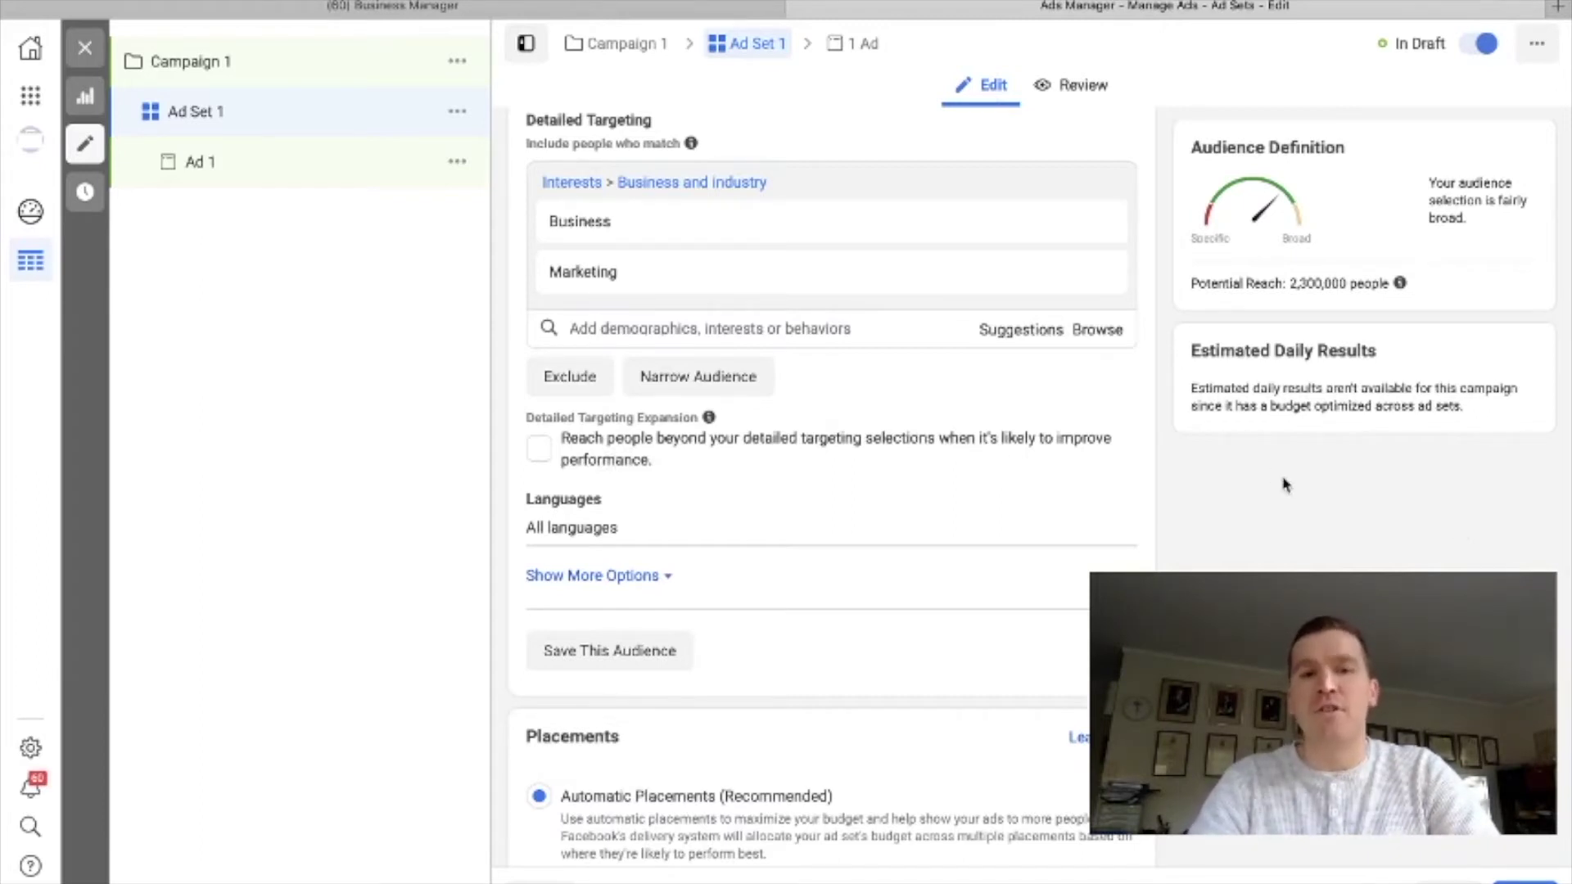
mouse_move(850, 244)
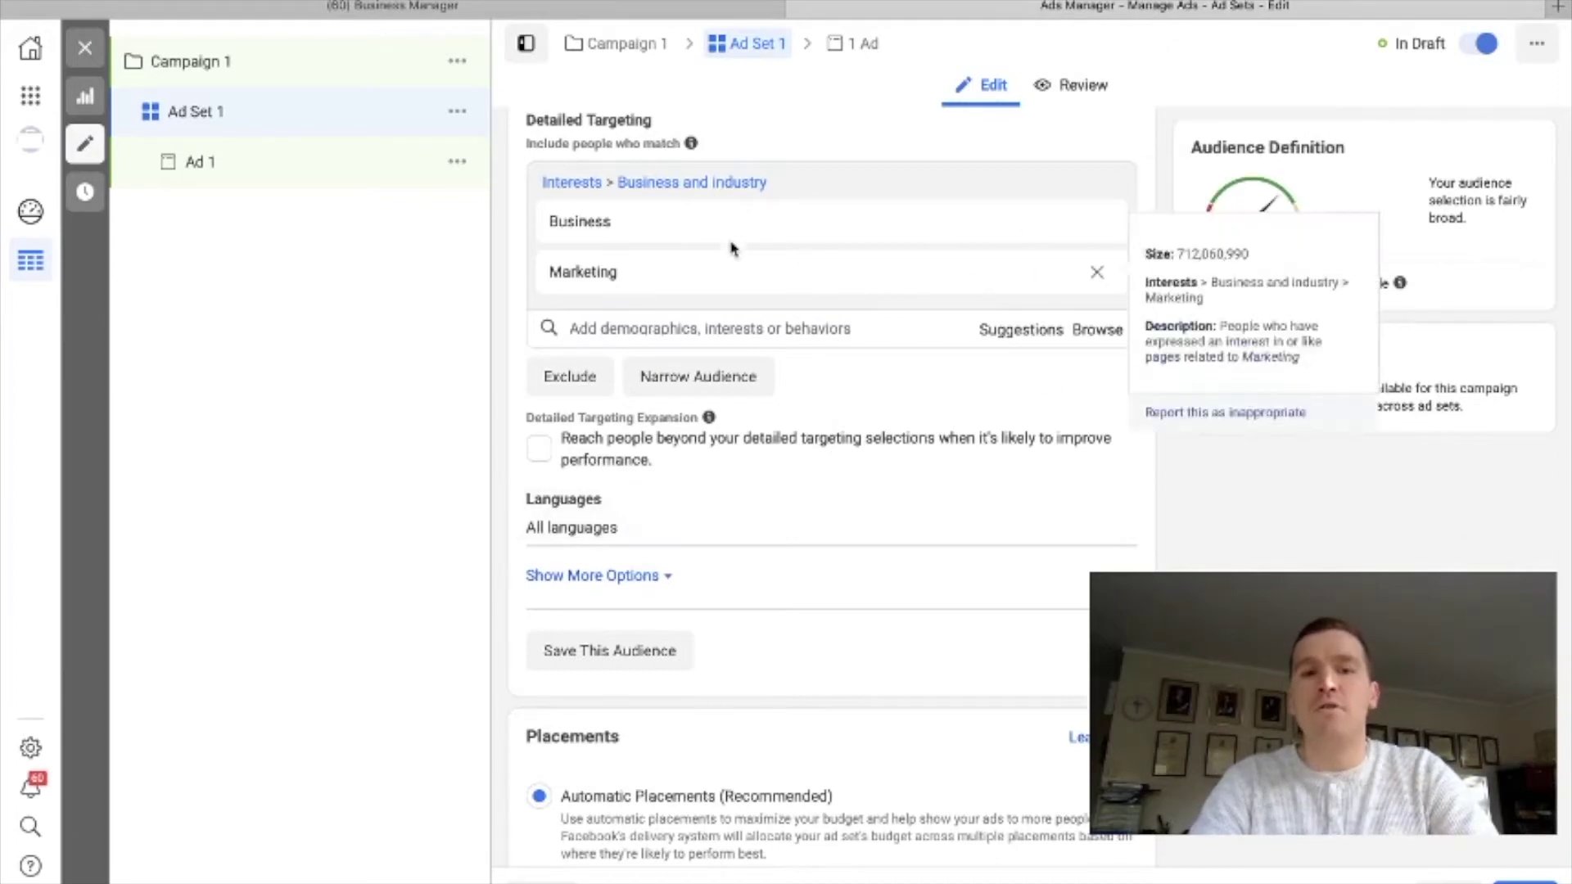
scroll(1200, 527, "down", 1)
scroll(1197, 527, "down", 2)
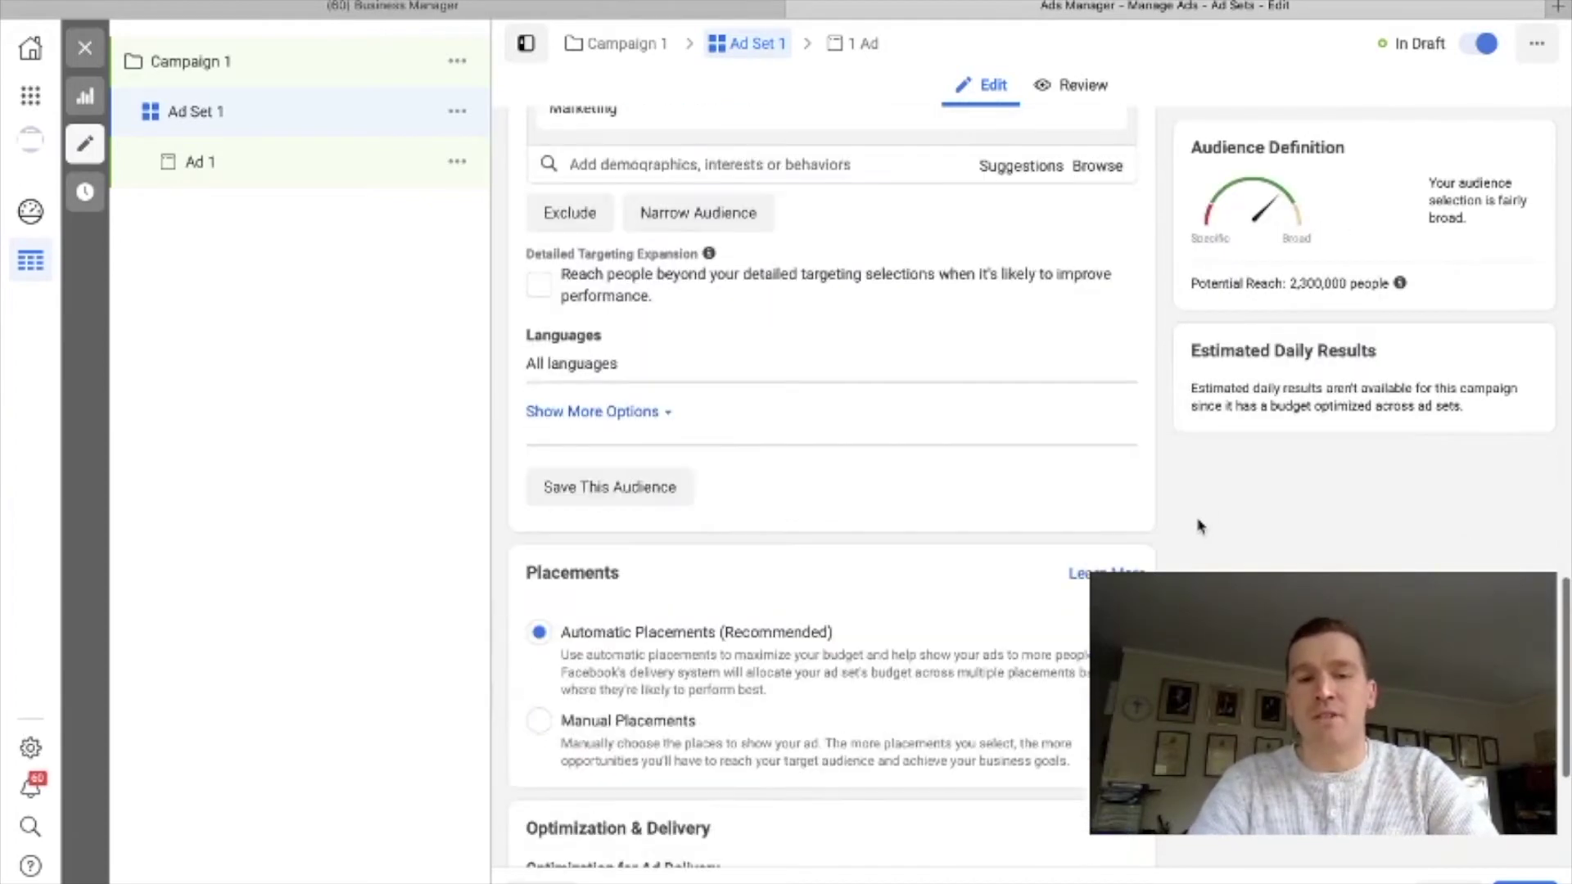
scroll(1282, 465, "down", 3)
scroll(1284, 456, "down", 1)
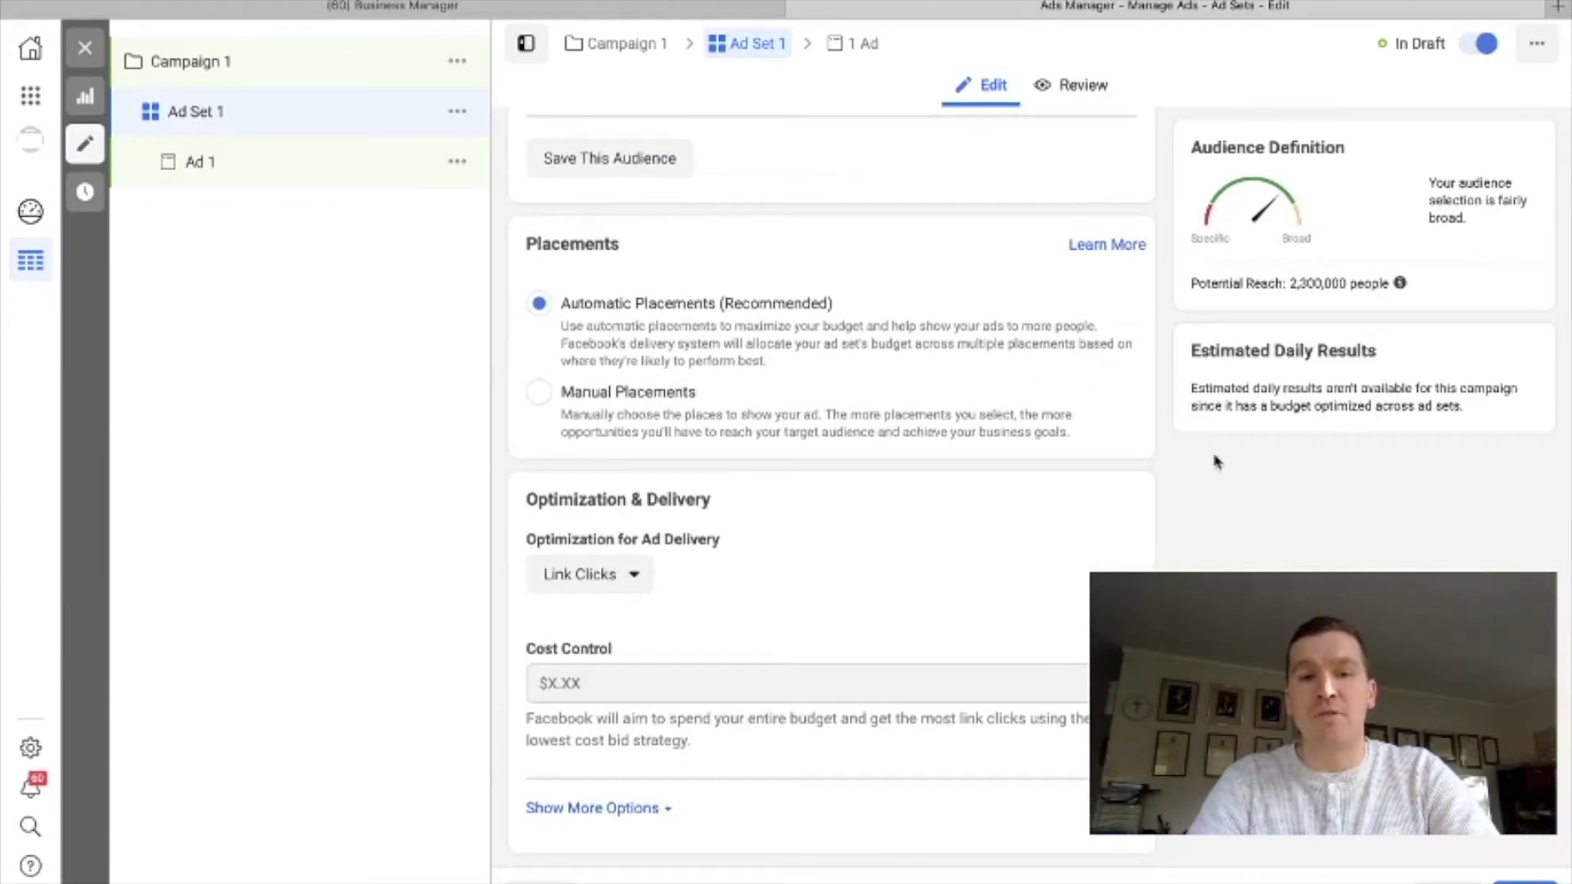
left_click(540, 393)
scroll(974, 491, "down", 7)
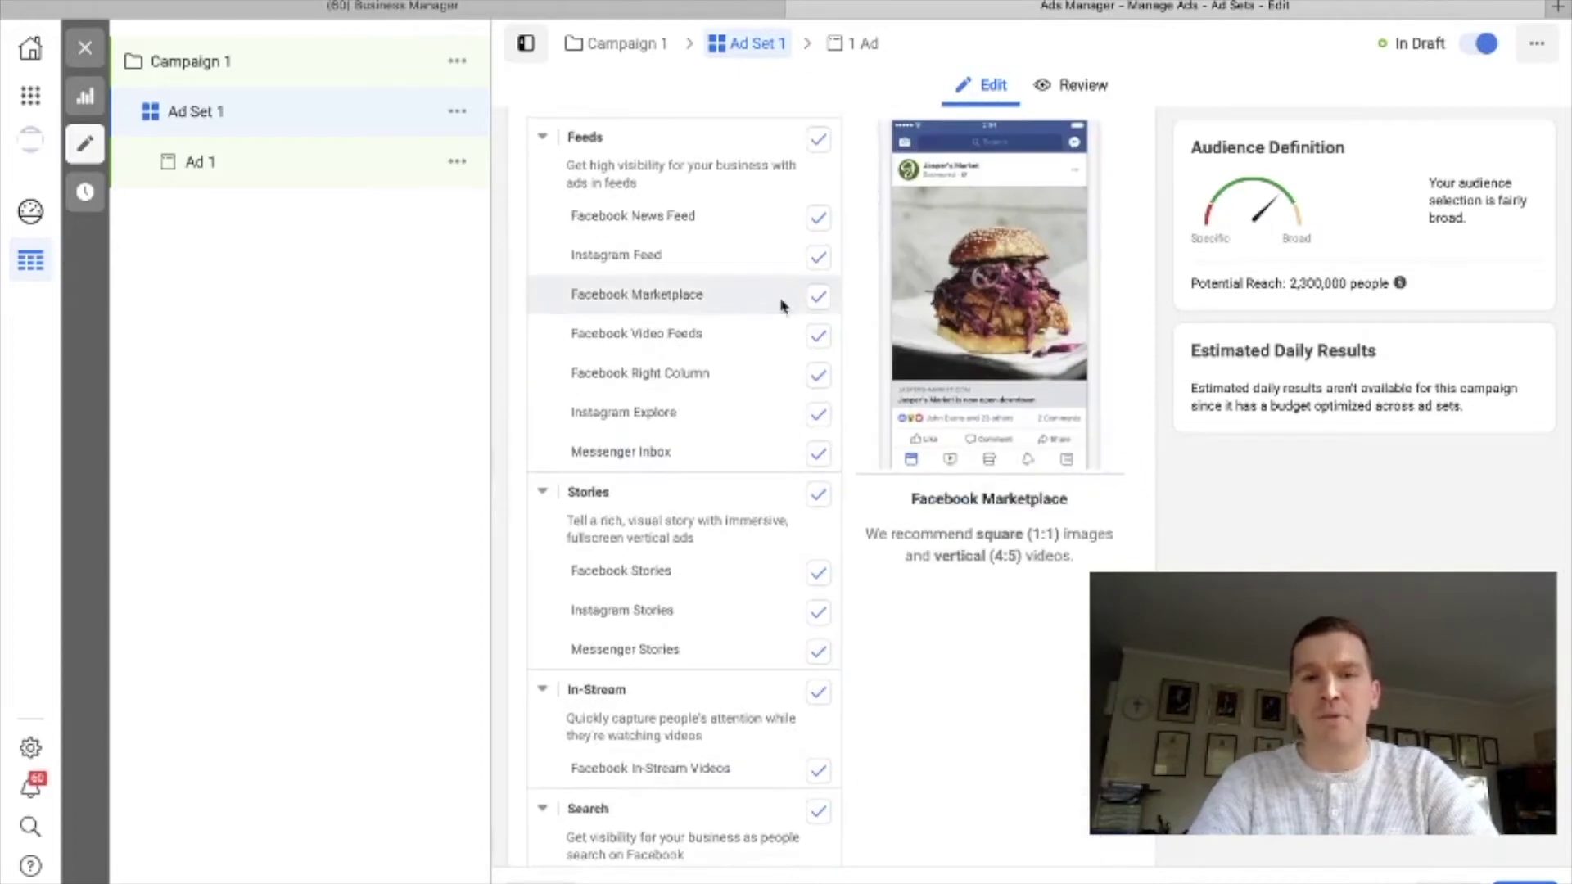
scroll(623, 270, "up", 4)
scroll(604, 217, "up", 3)
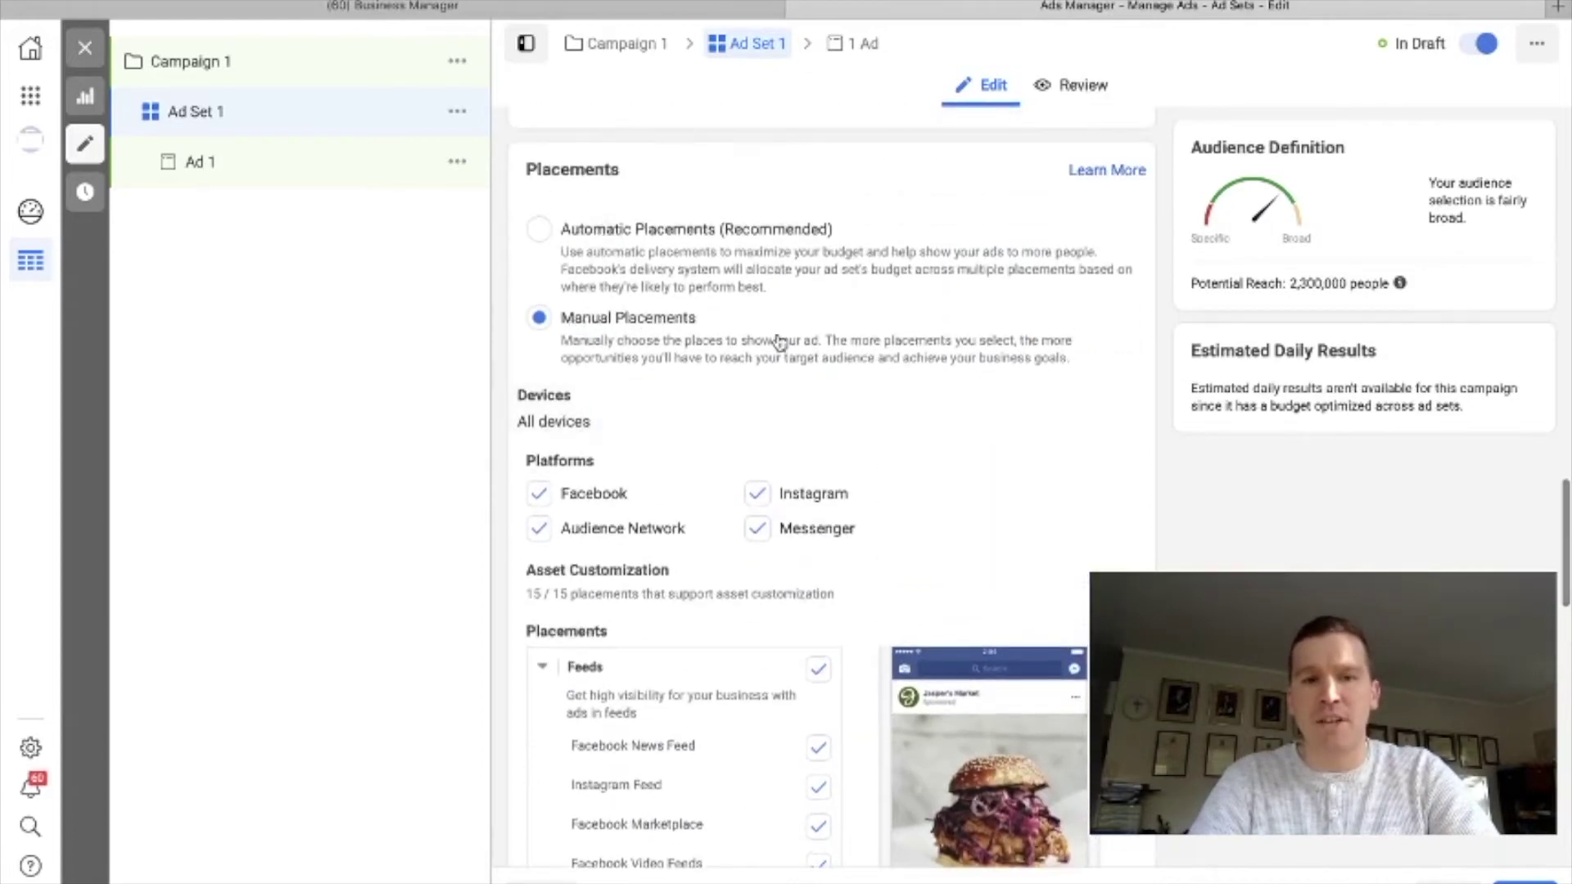
scroll(782, 344, "down", 3)
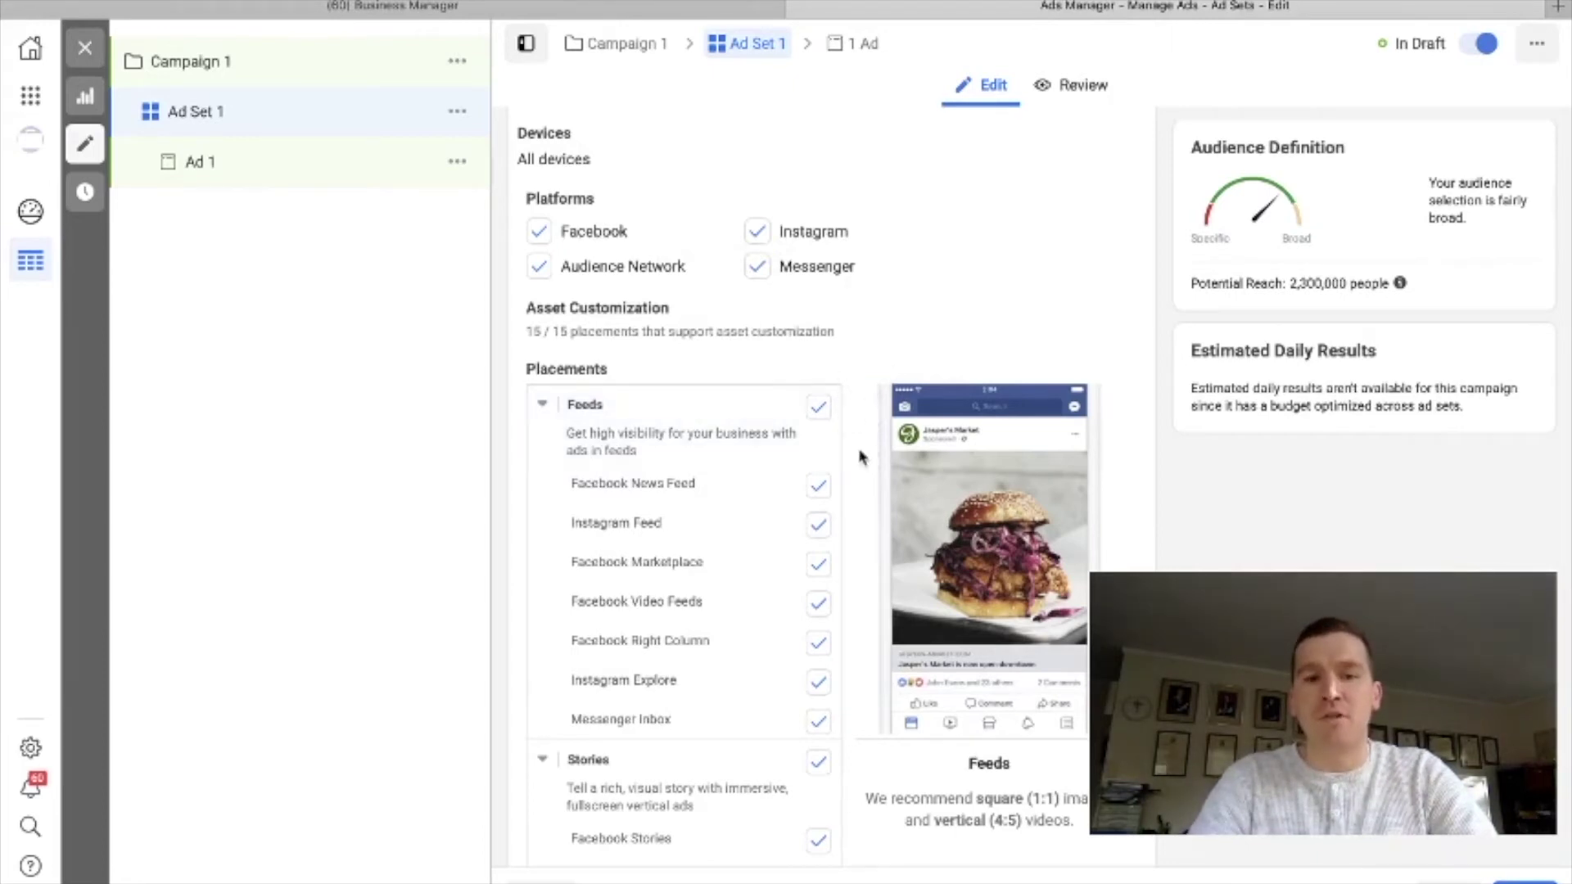
scroll(800, 386, "up", 3)
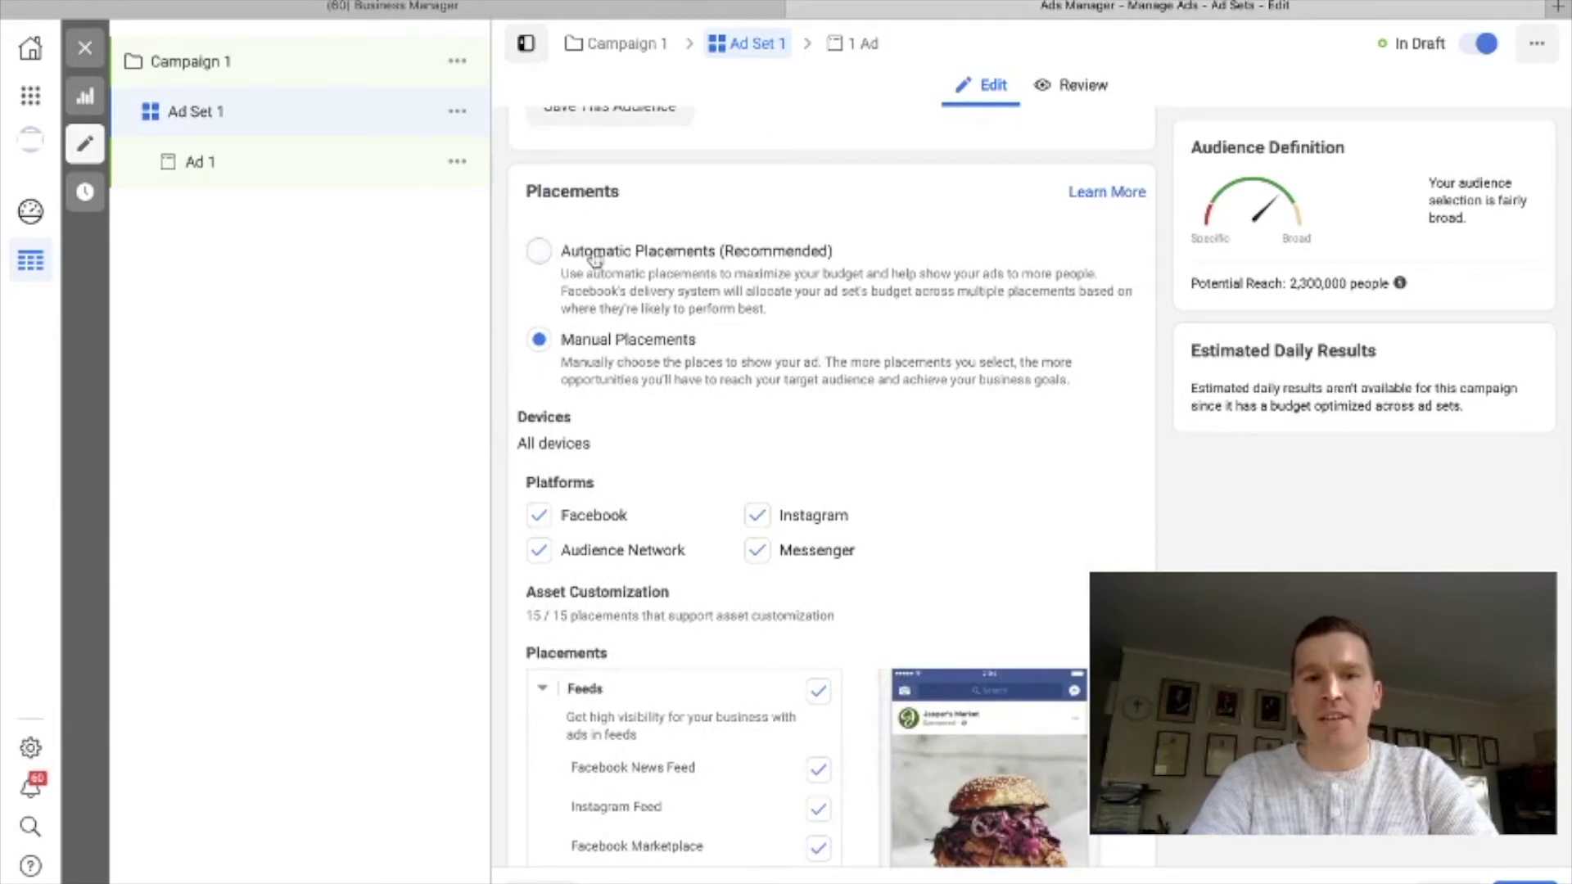
left_click(540, 251)
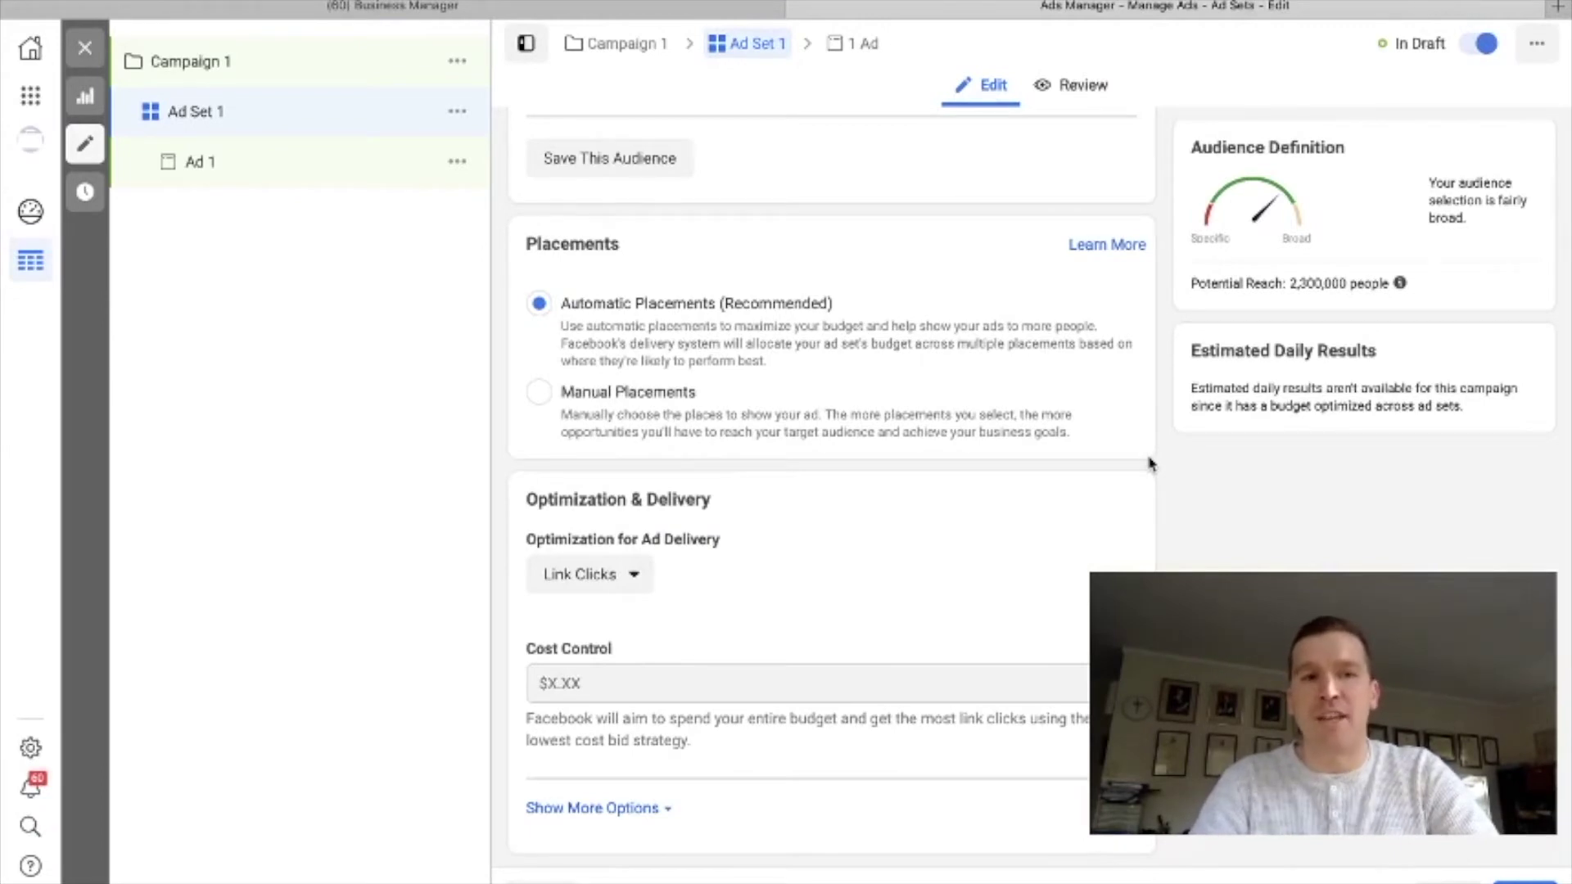
Open Ad 1 and add the first 1080 × 1080 photo of the couple from the account images as its media.
left_click(281, 168)
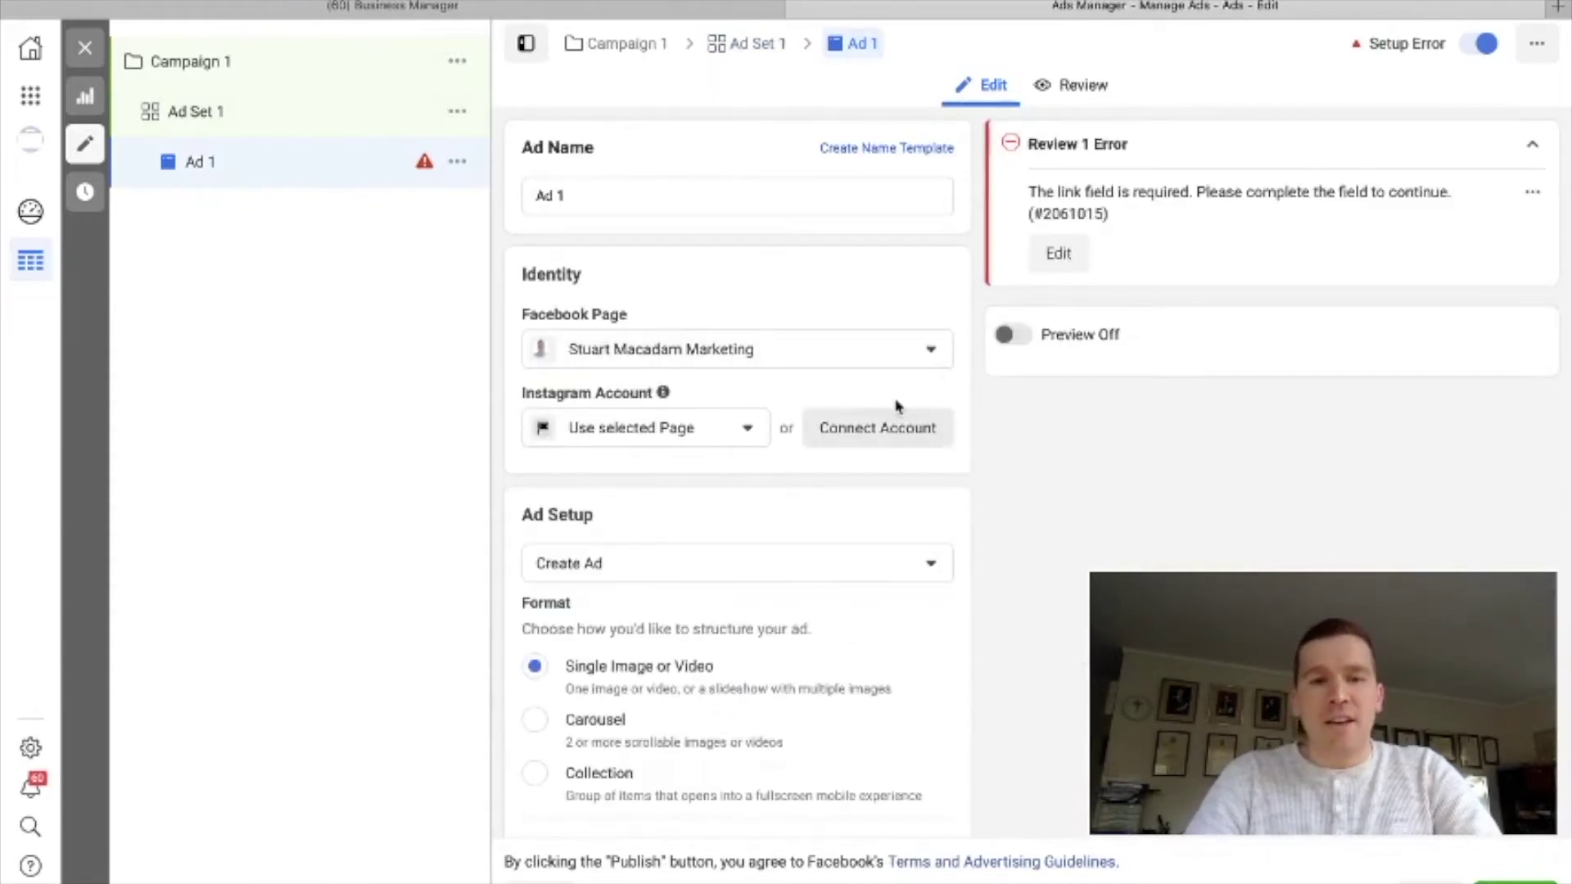
scroll(950, 304, "down", 2)
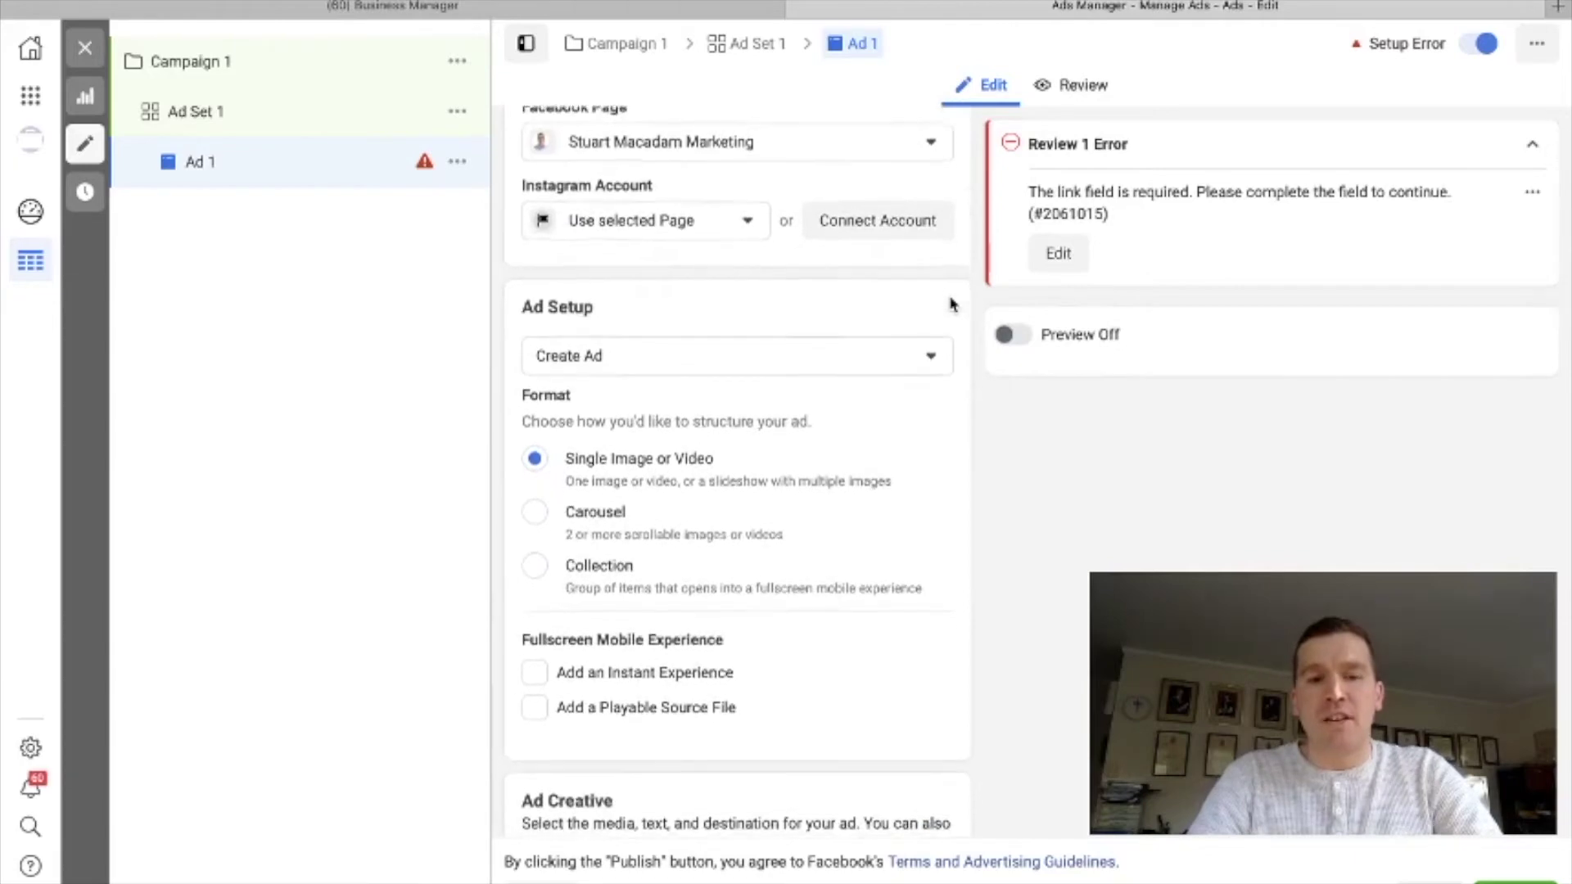
scroll(949, 303, "down", 2)
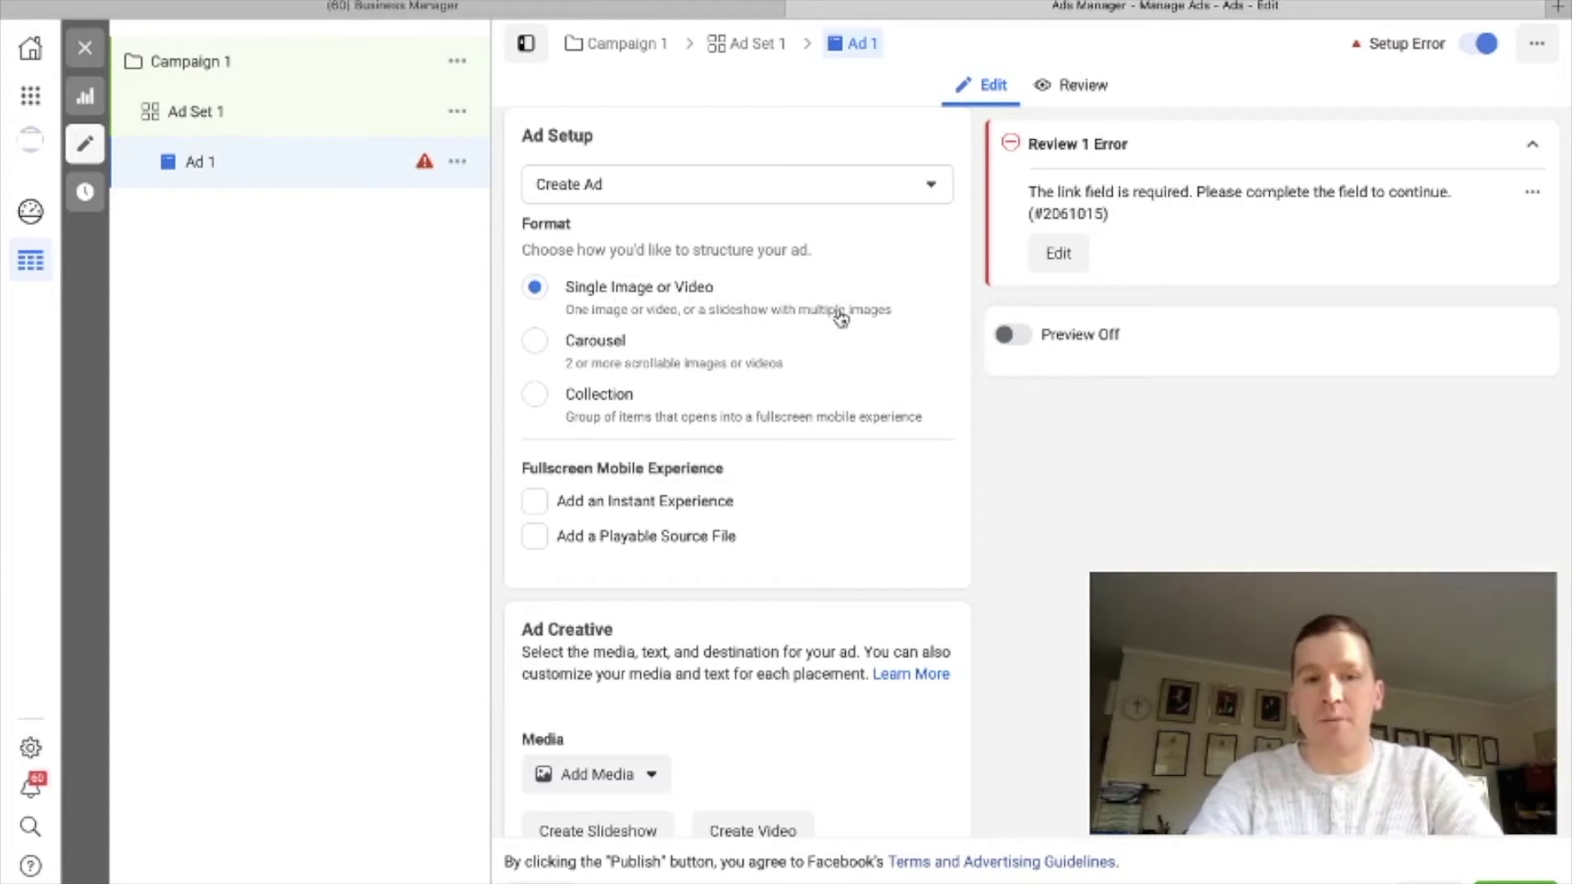
scroll(840, 319, "down", 2)
scroll(819, 482, "down", 3)
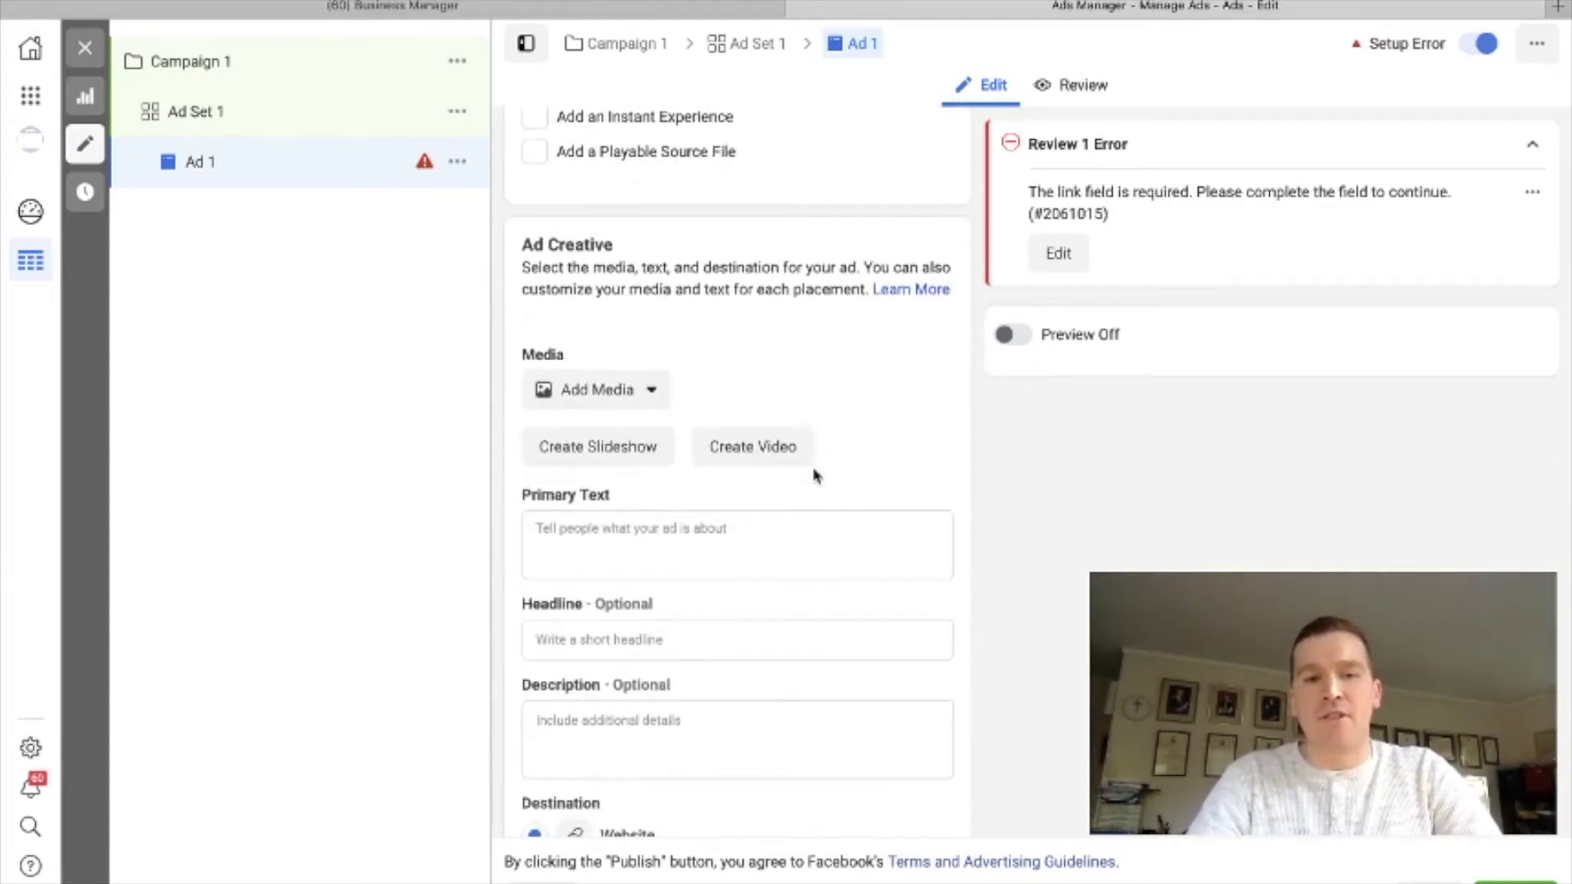
left_click(635, 392)
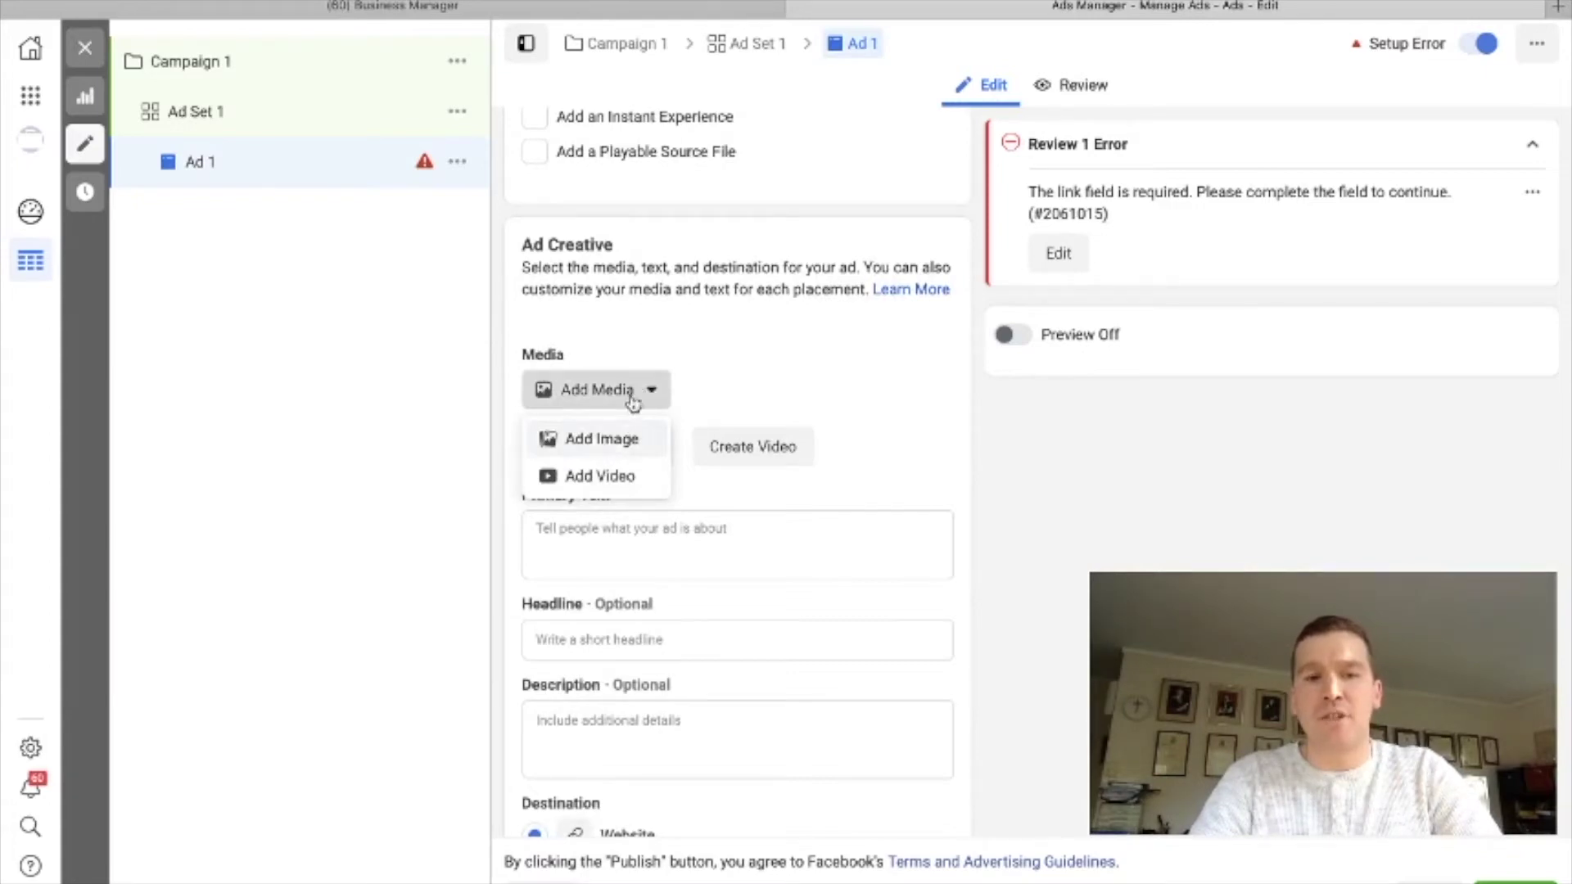
left_click(612, 433)
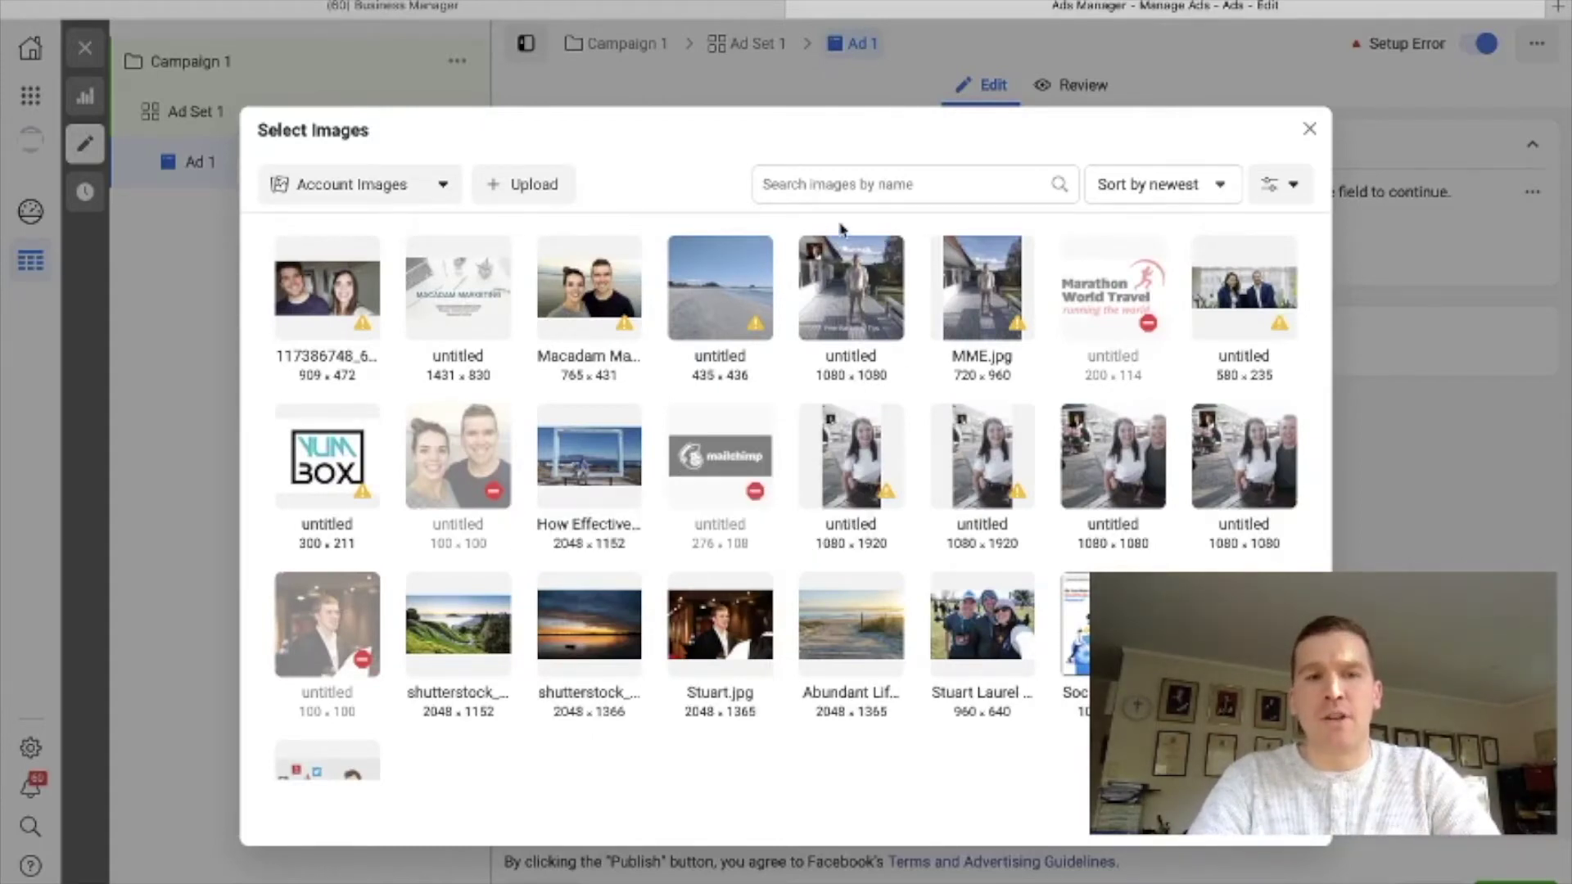
left_click(1107, 460)
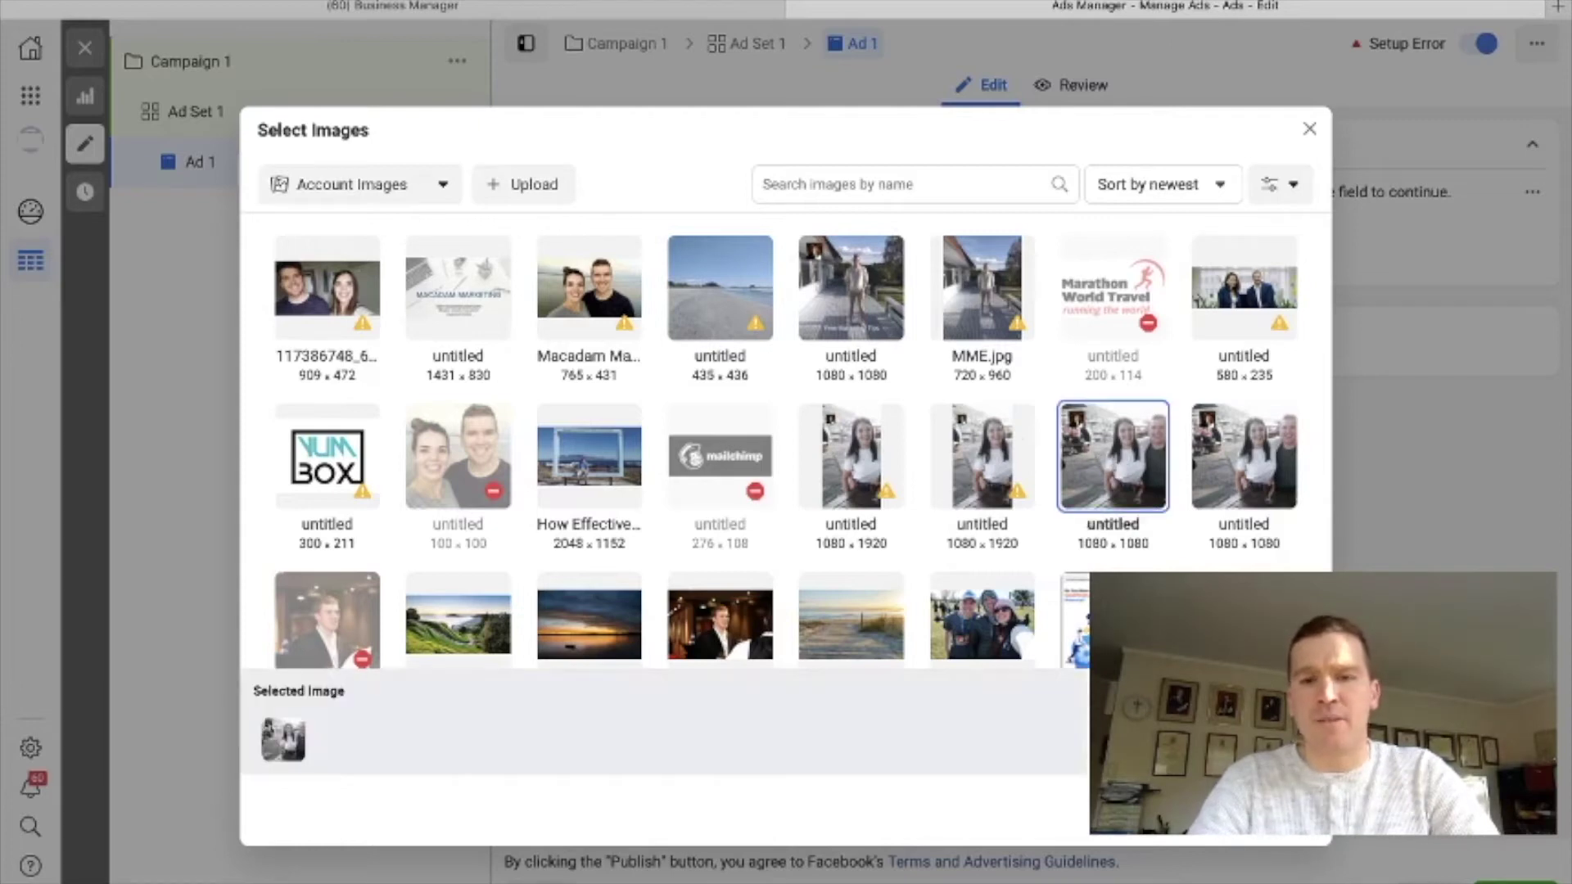
left_click(1279, 810)
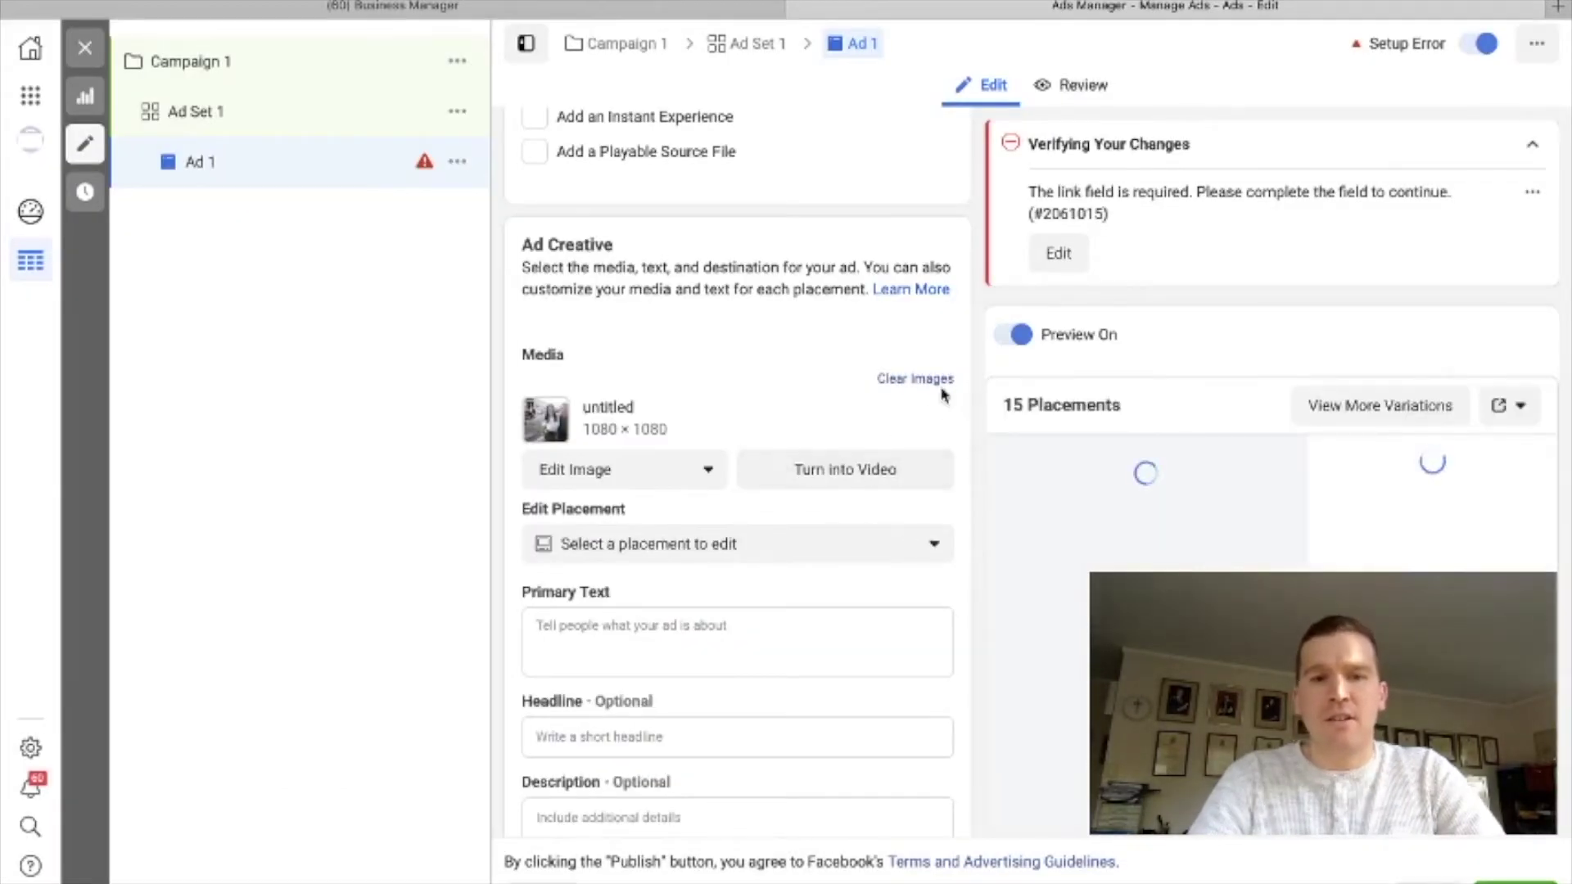
Start the ad's primary text with a sunglasses-face emoji followed by "Hey great people of New Zealand.".
scroll(942, 395, "down", 2)
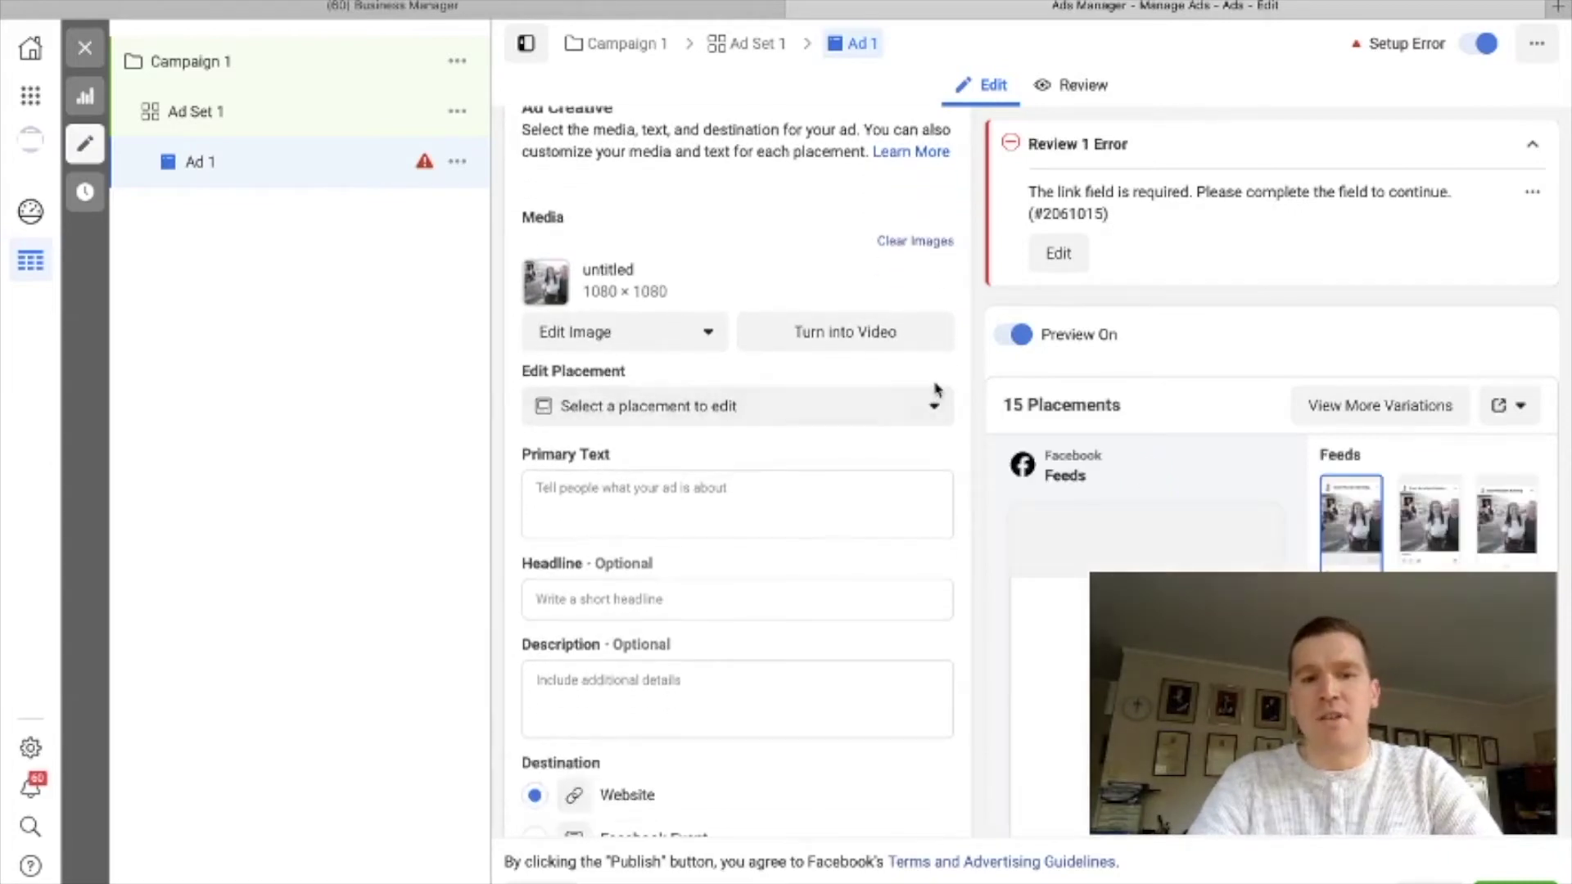
scroll(1112, 459, "down", 2)
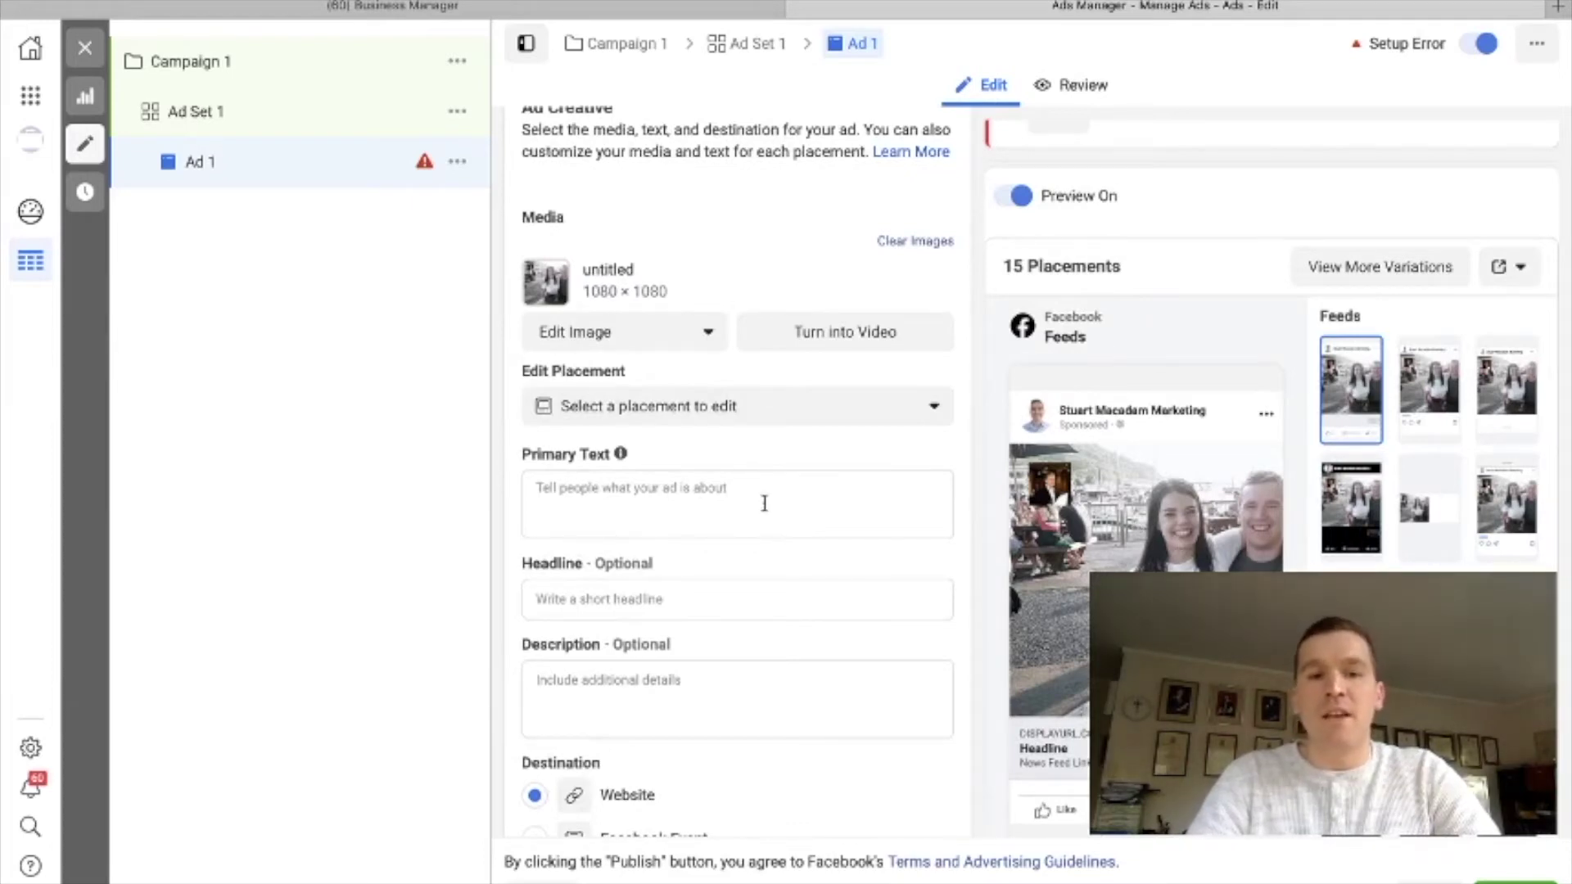
left_click(676, 494)
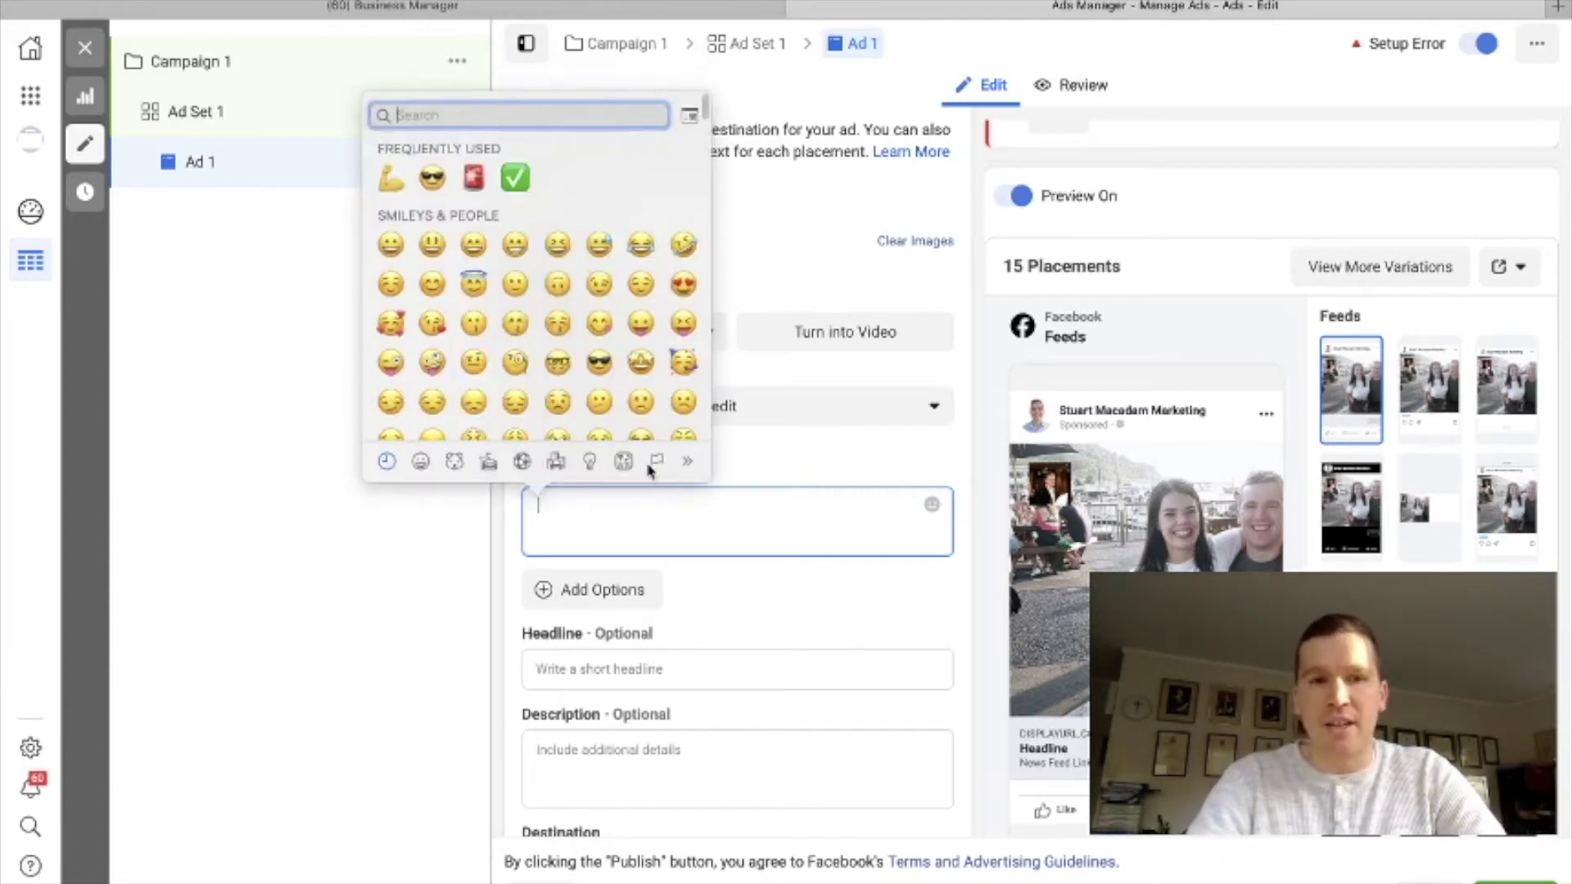
key("Return")
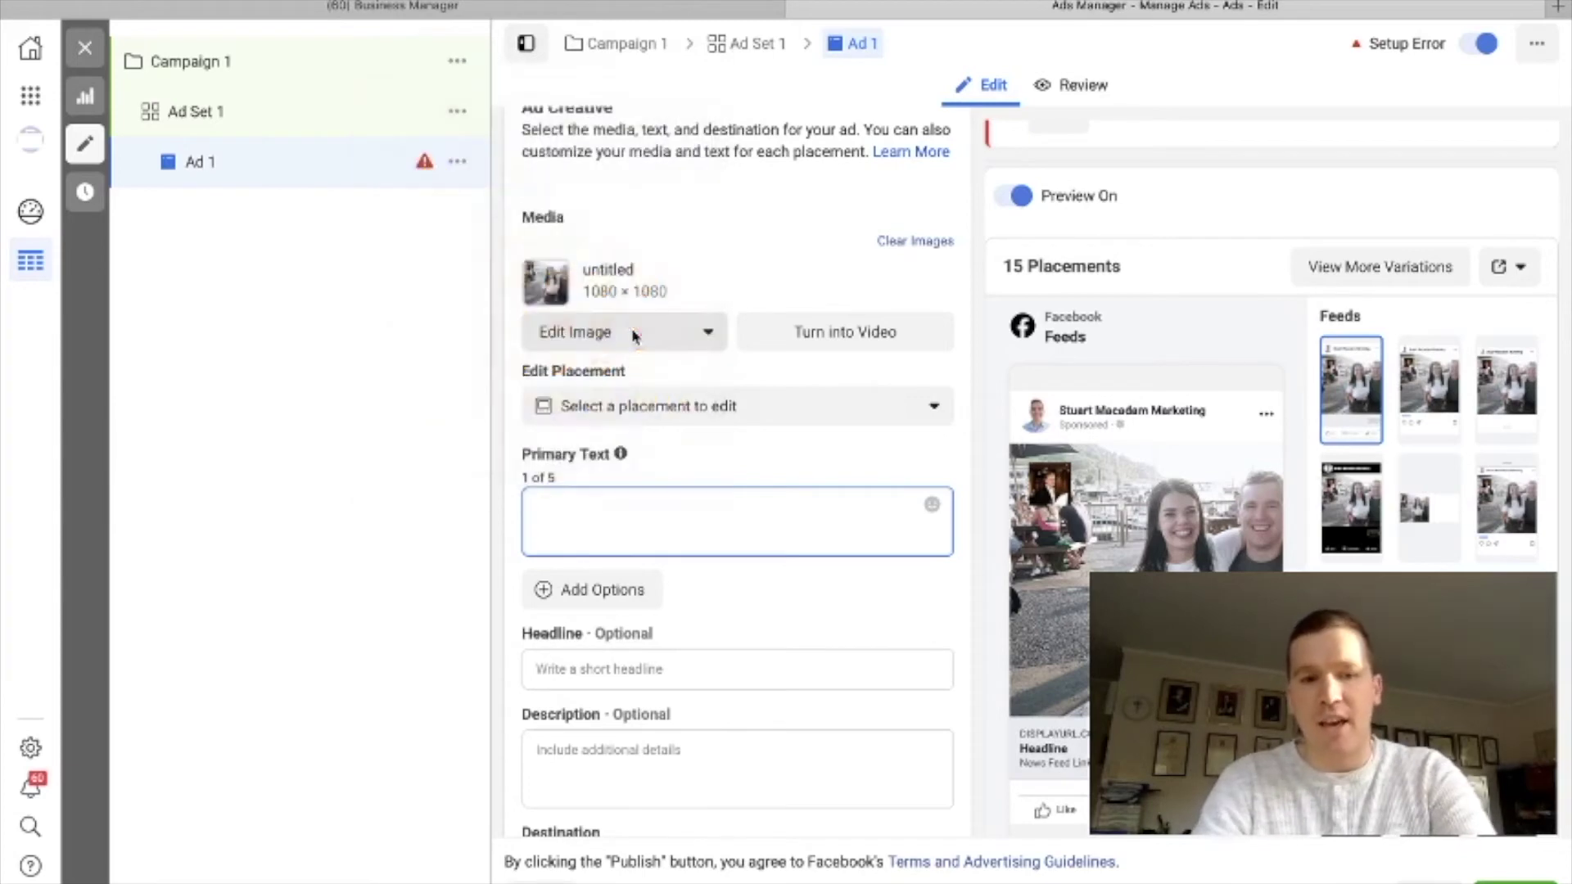
type("Hey gr")
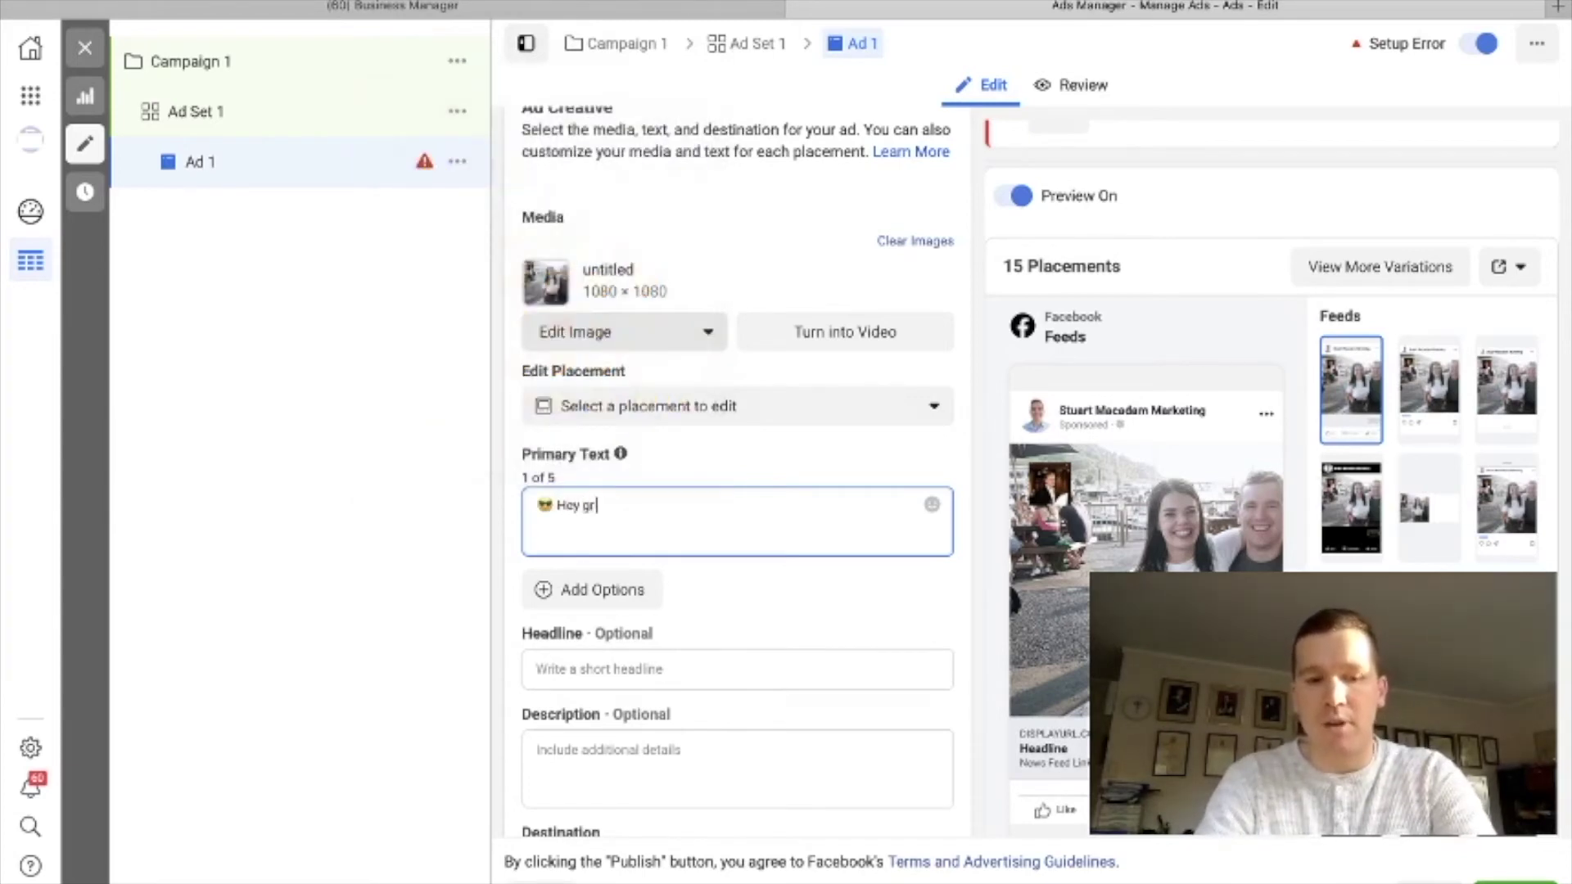
type("eat people of New Zealand.")
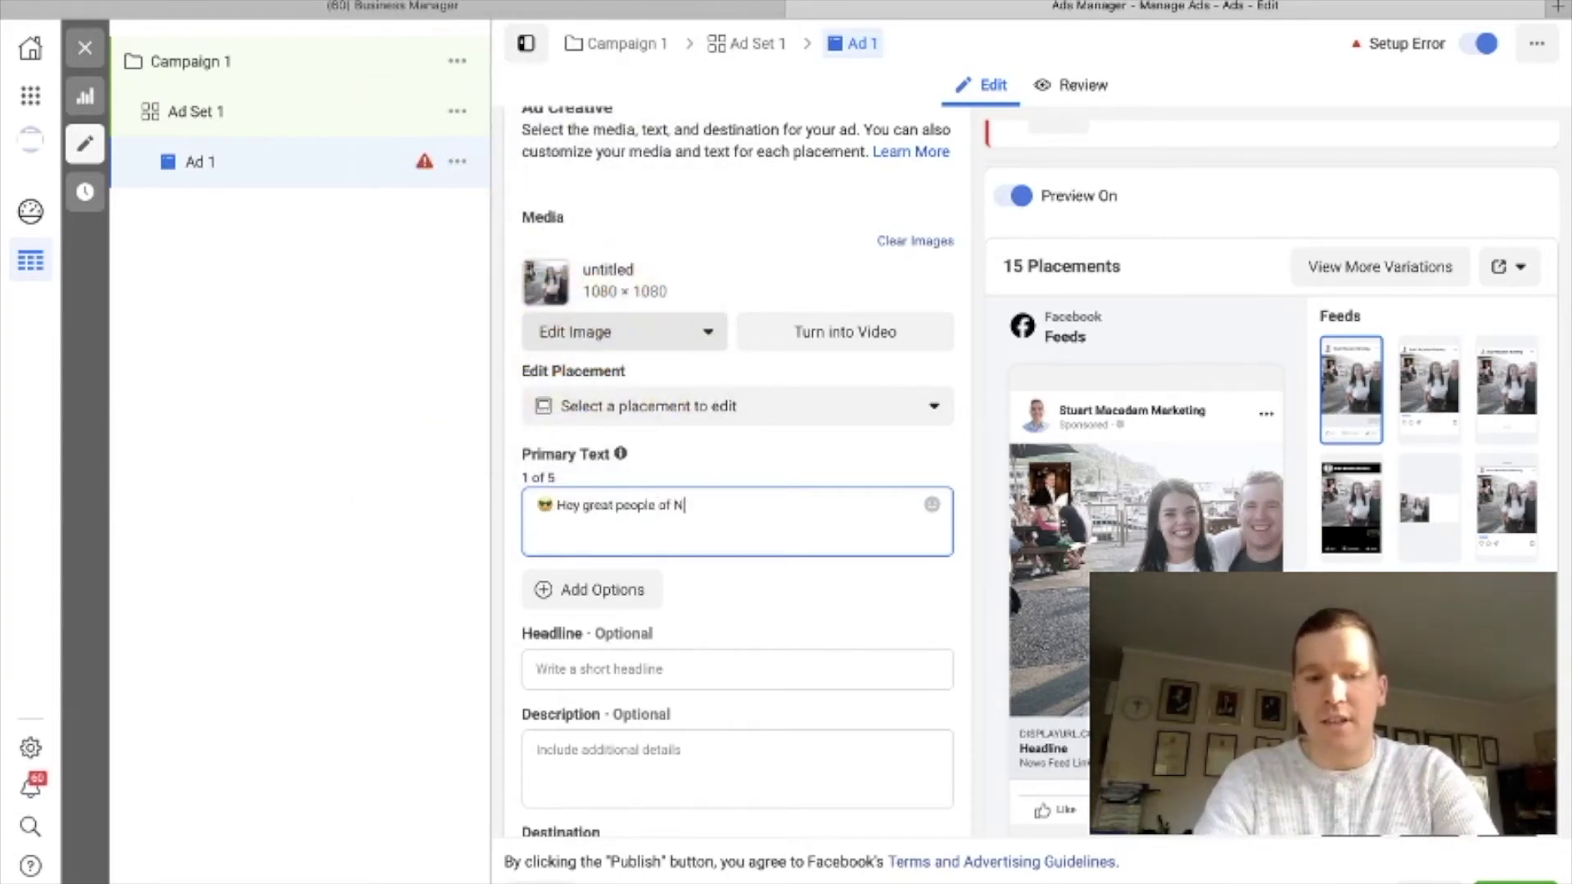
Add a primary text paragraph: "If you're in the market for amazing social media tips, come and download my super high performer ebook".
key("Return")
key("Return")
type("If you're in the ")
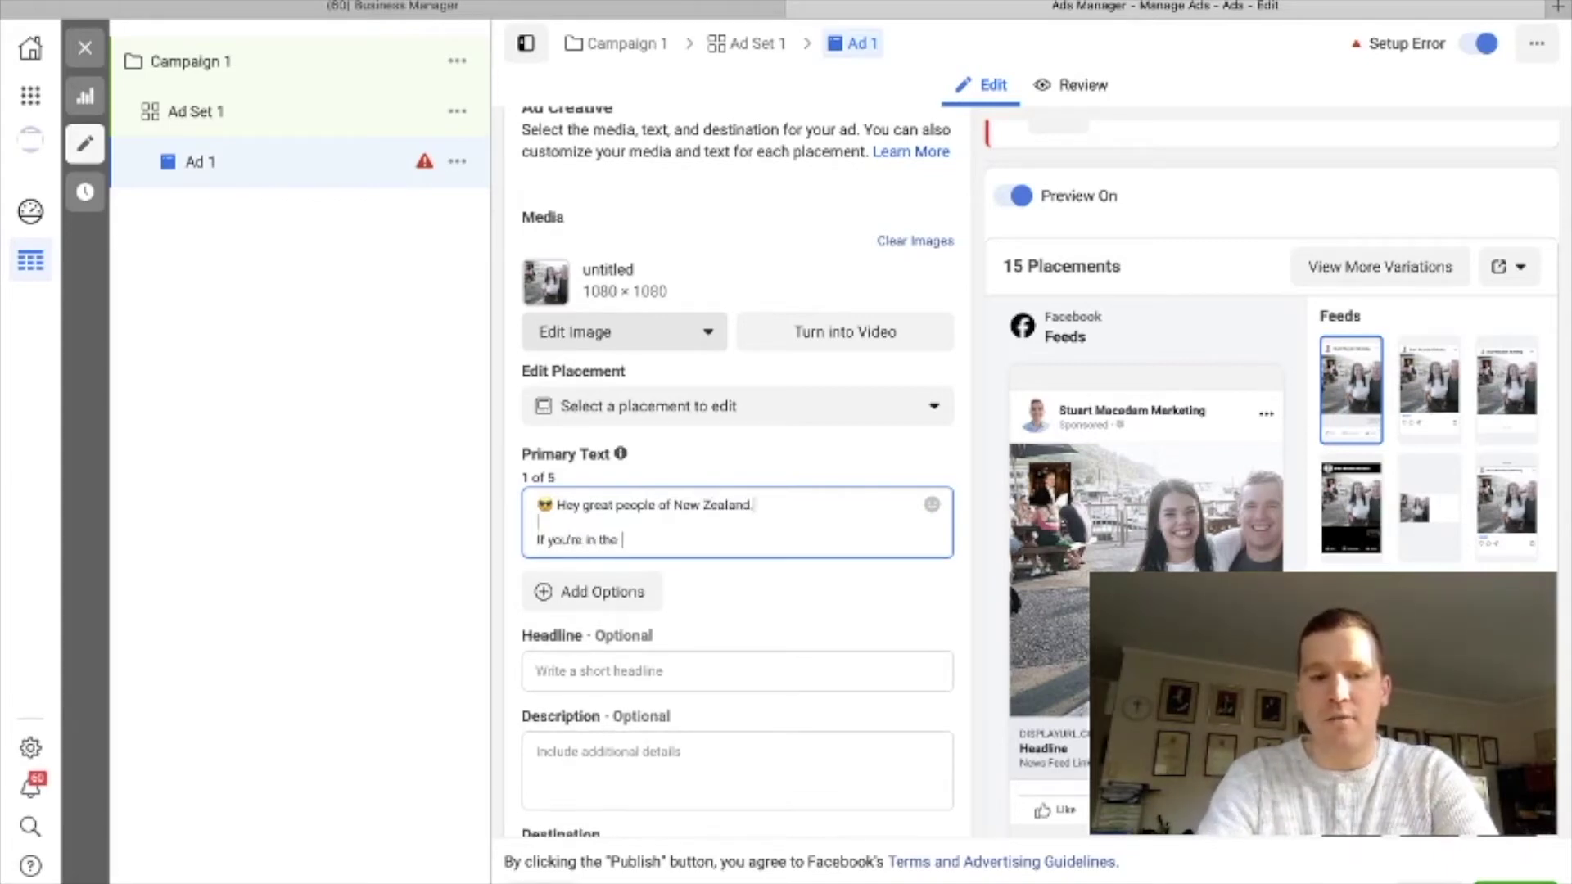
type("market for ")
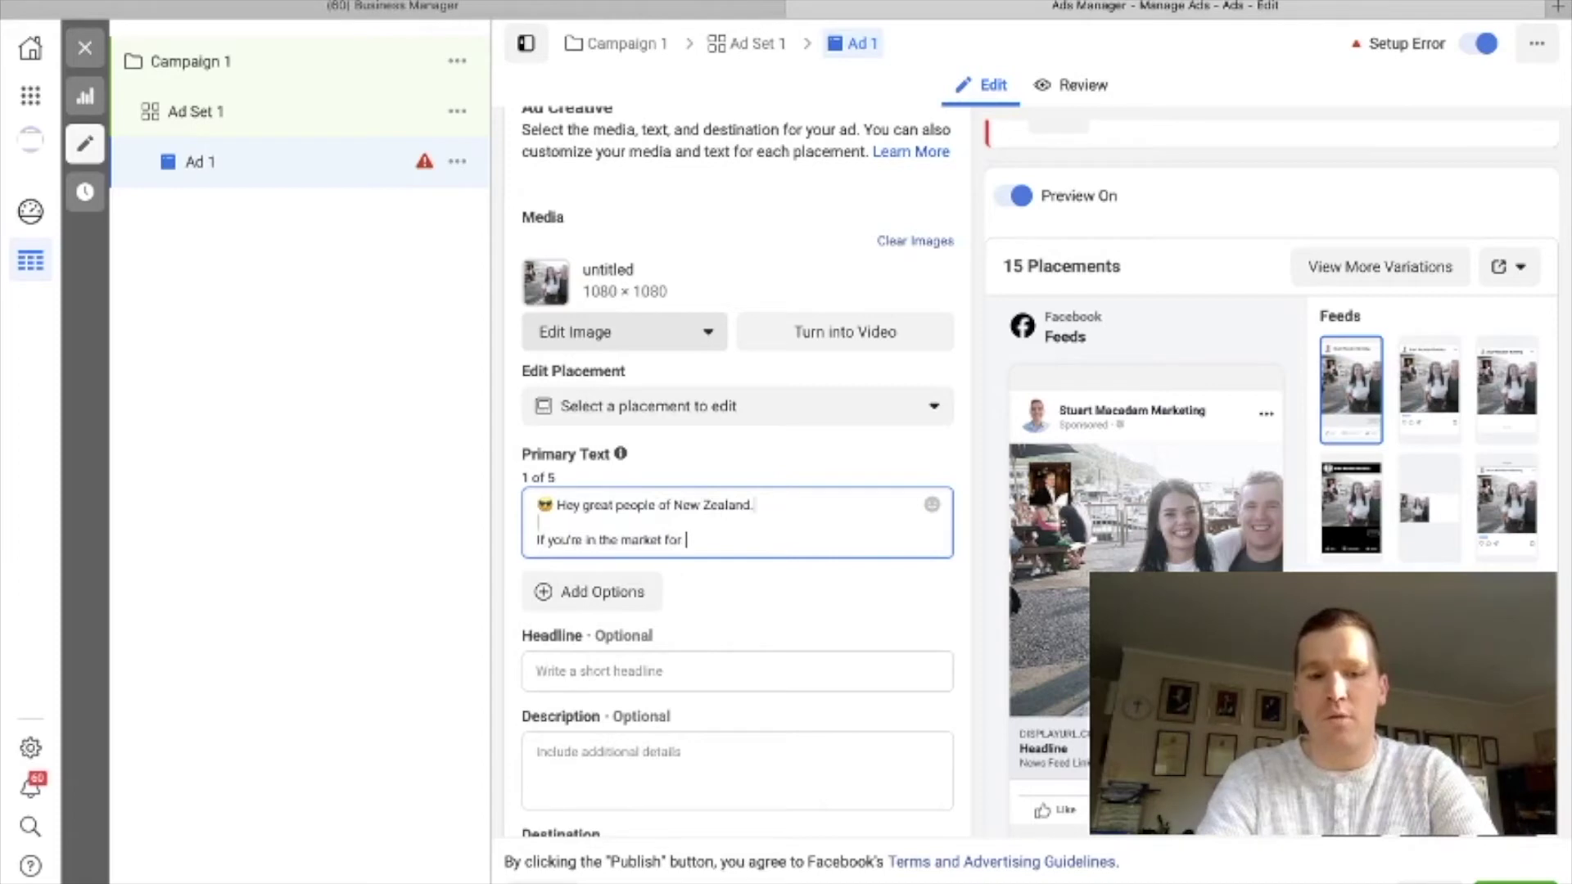
type("amazing ")
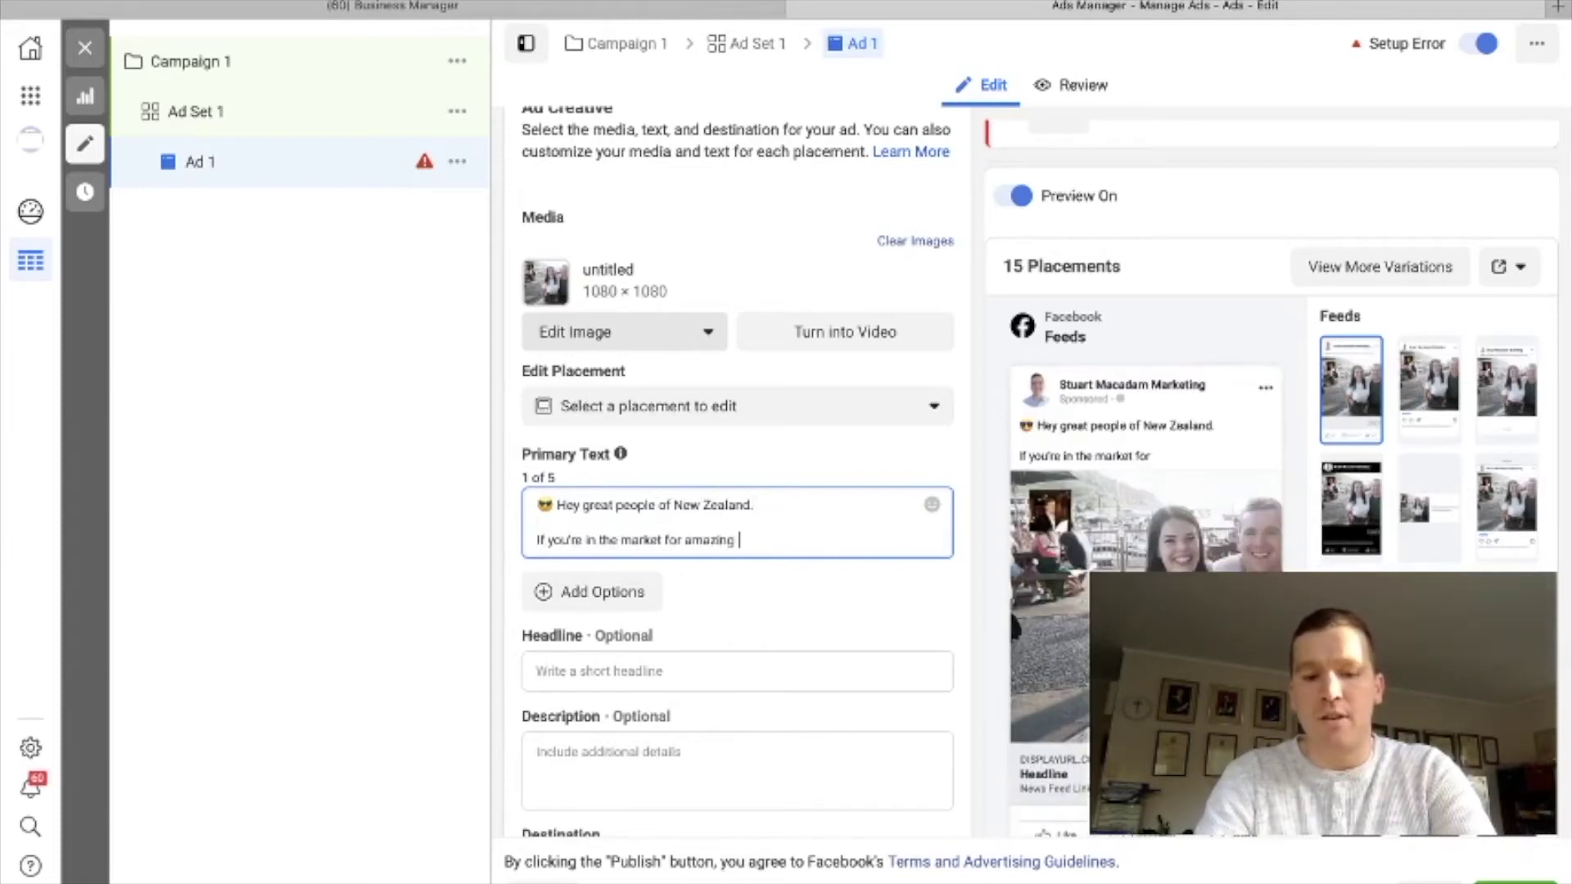
type("social media tips,")
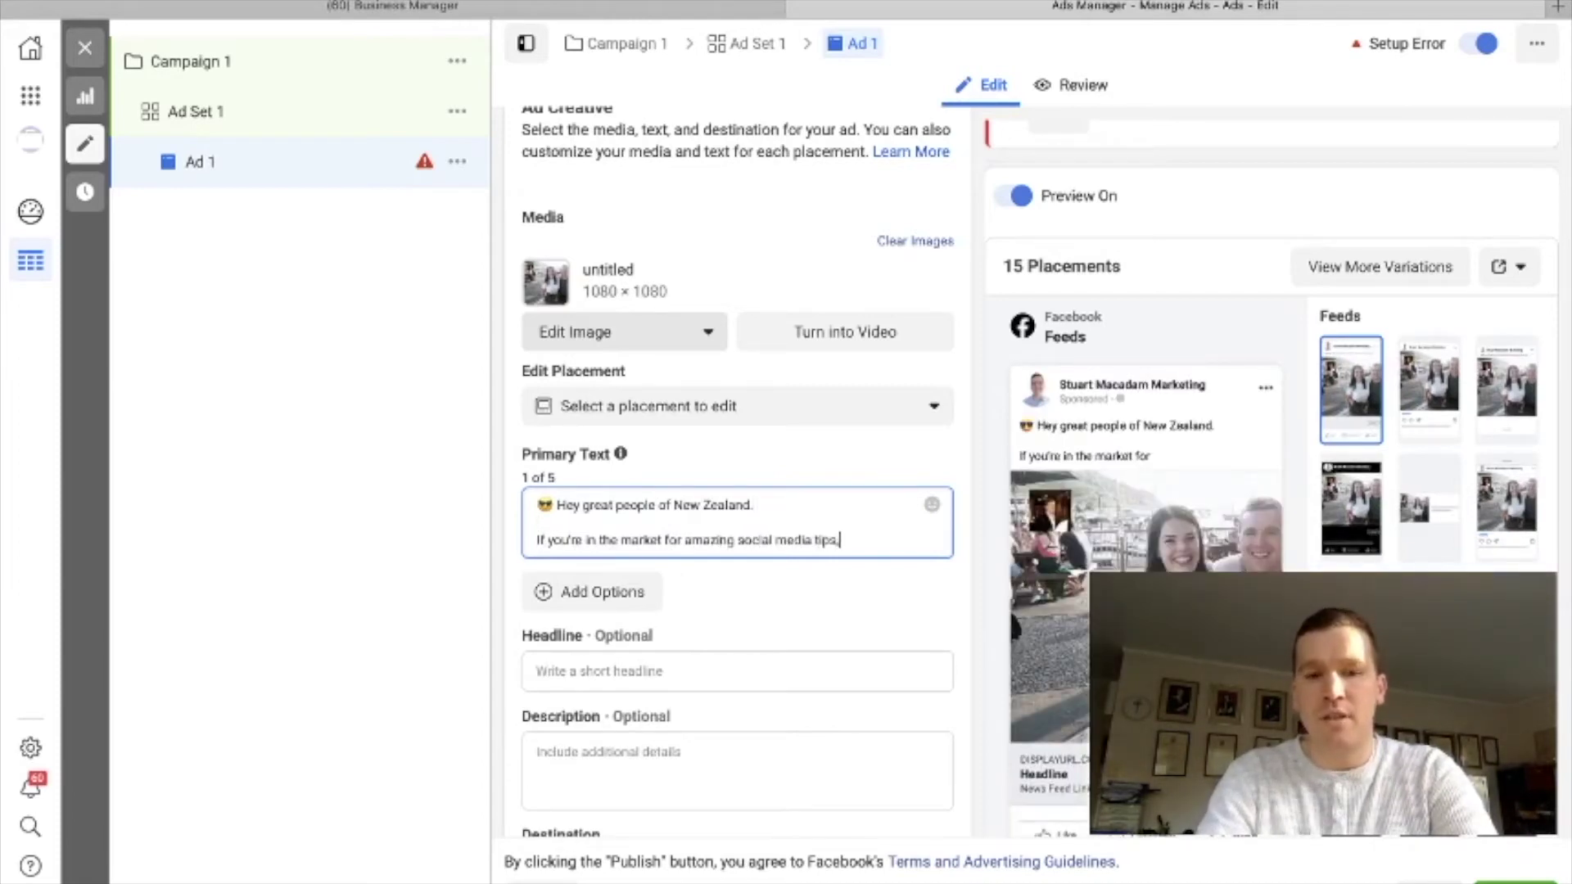
type(" come and down")
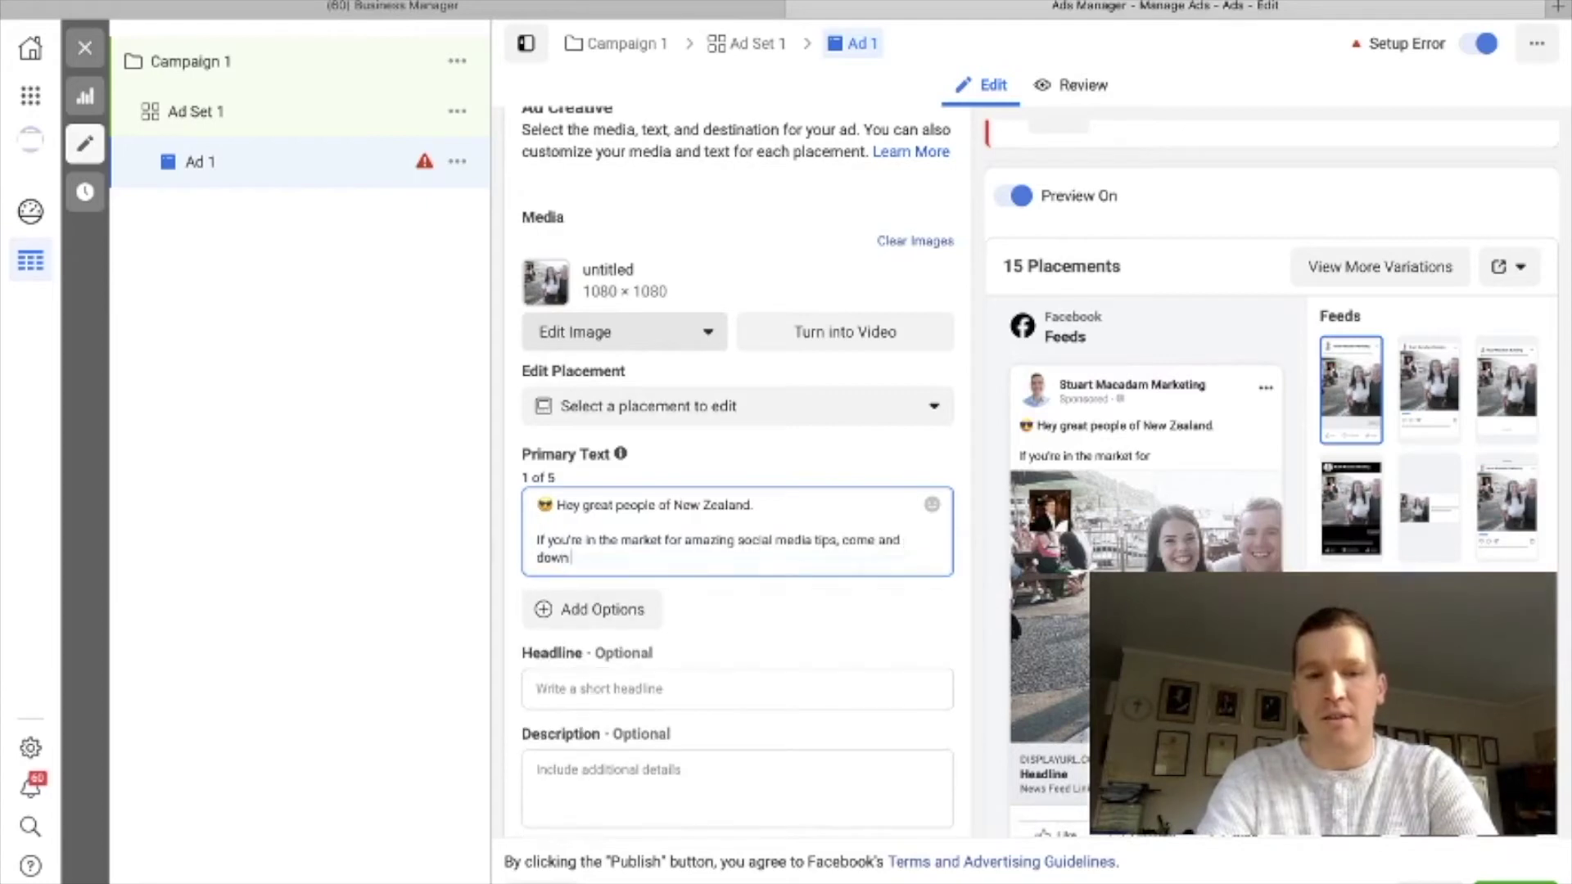
type("load my ")
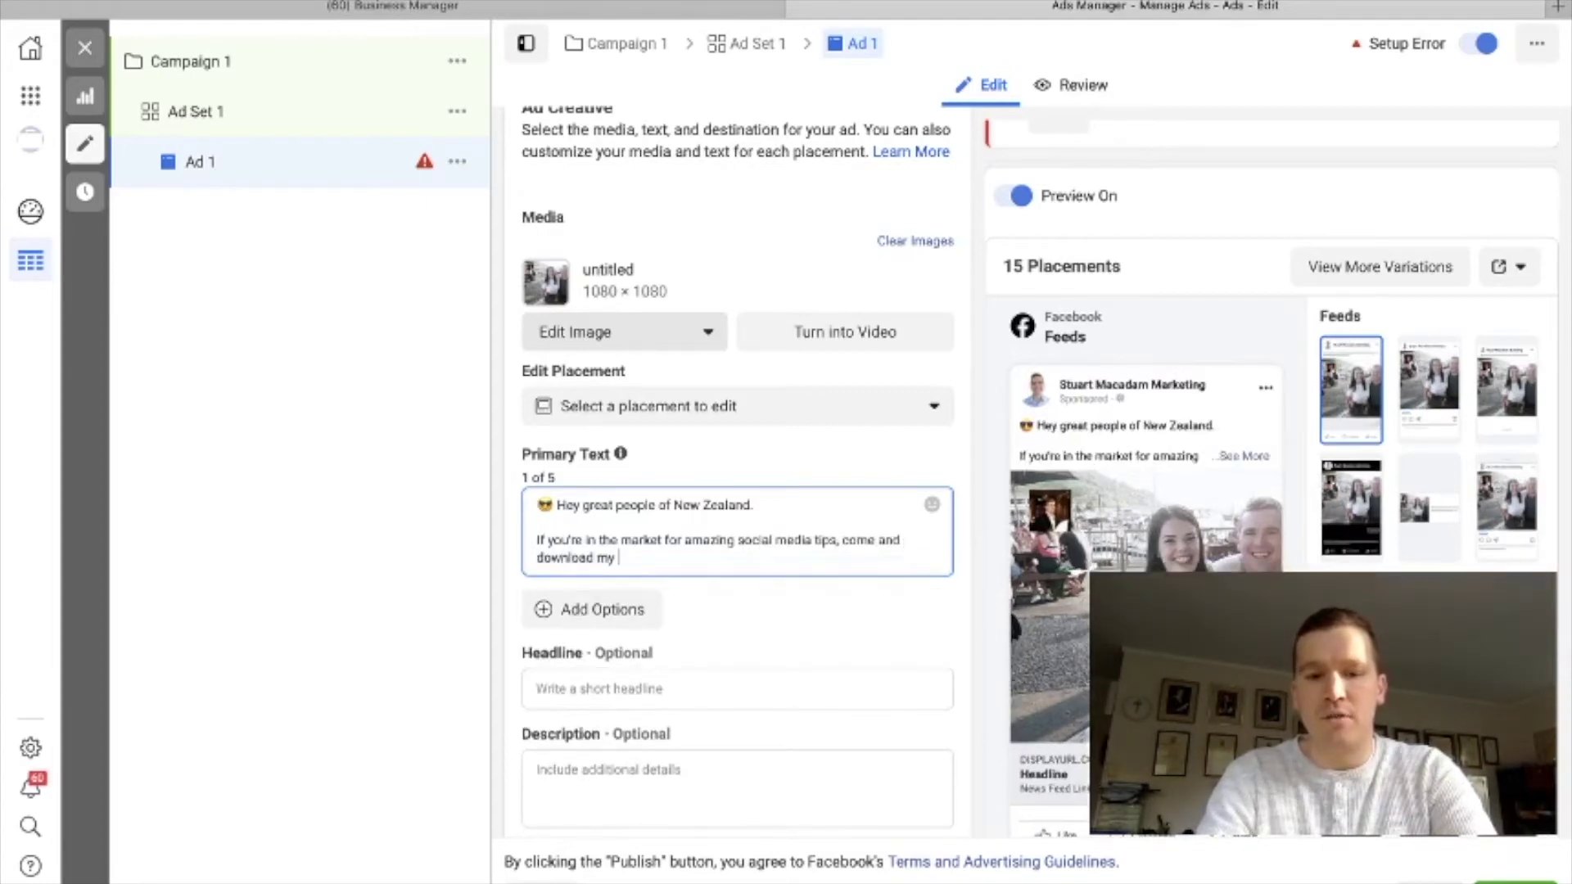
type("super high performer ")
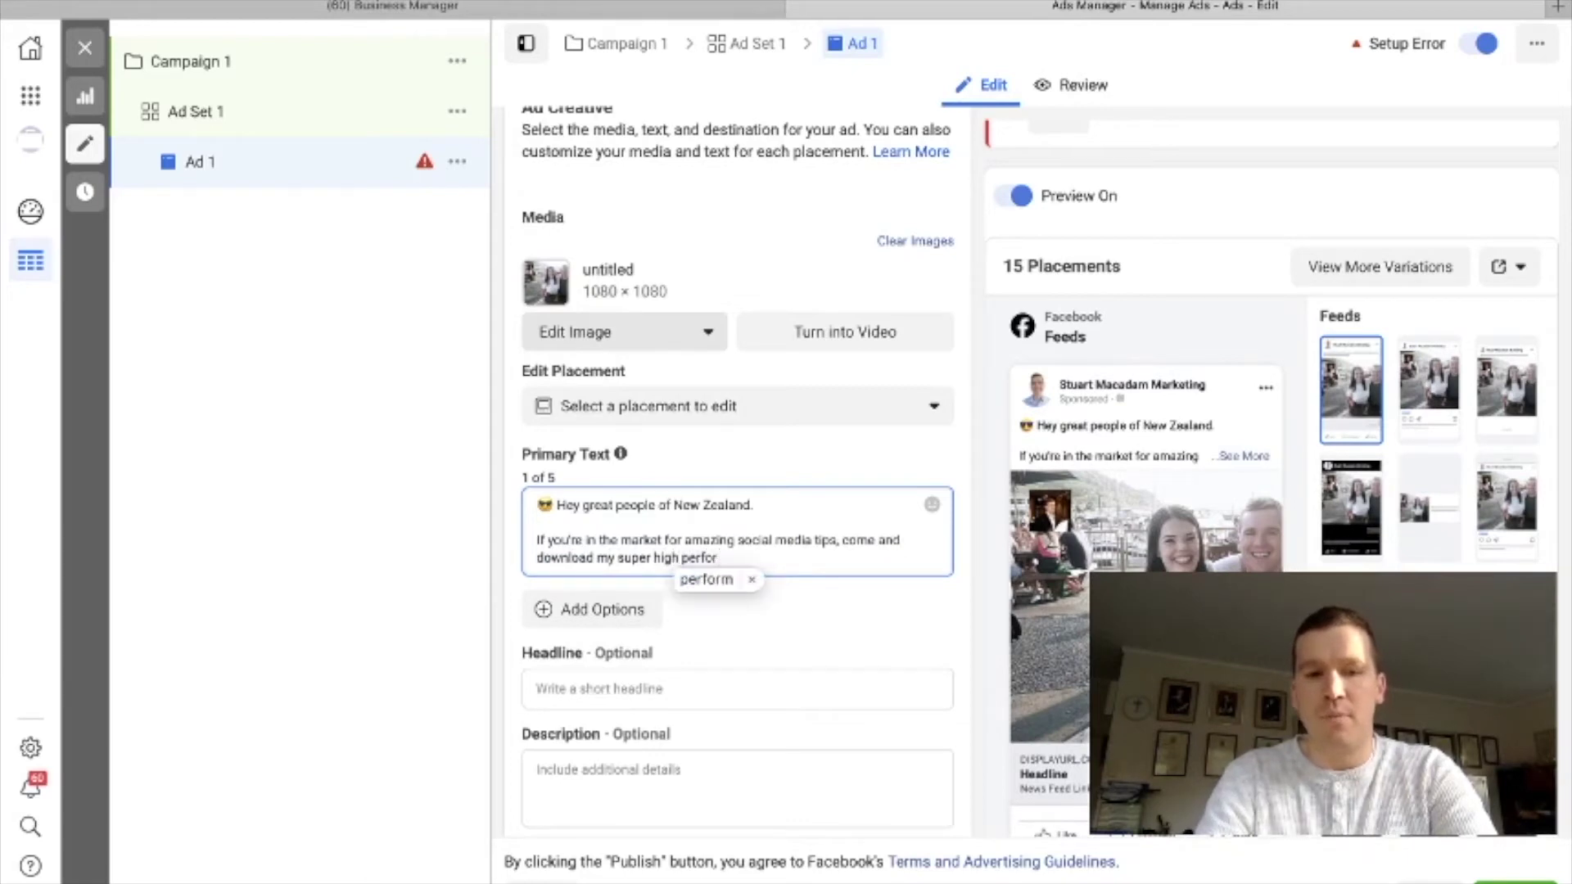
type("ebook")
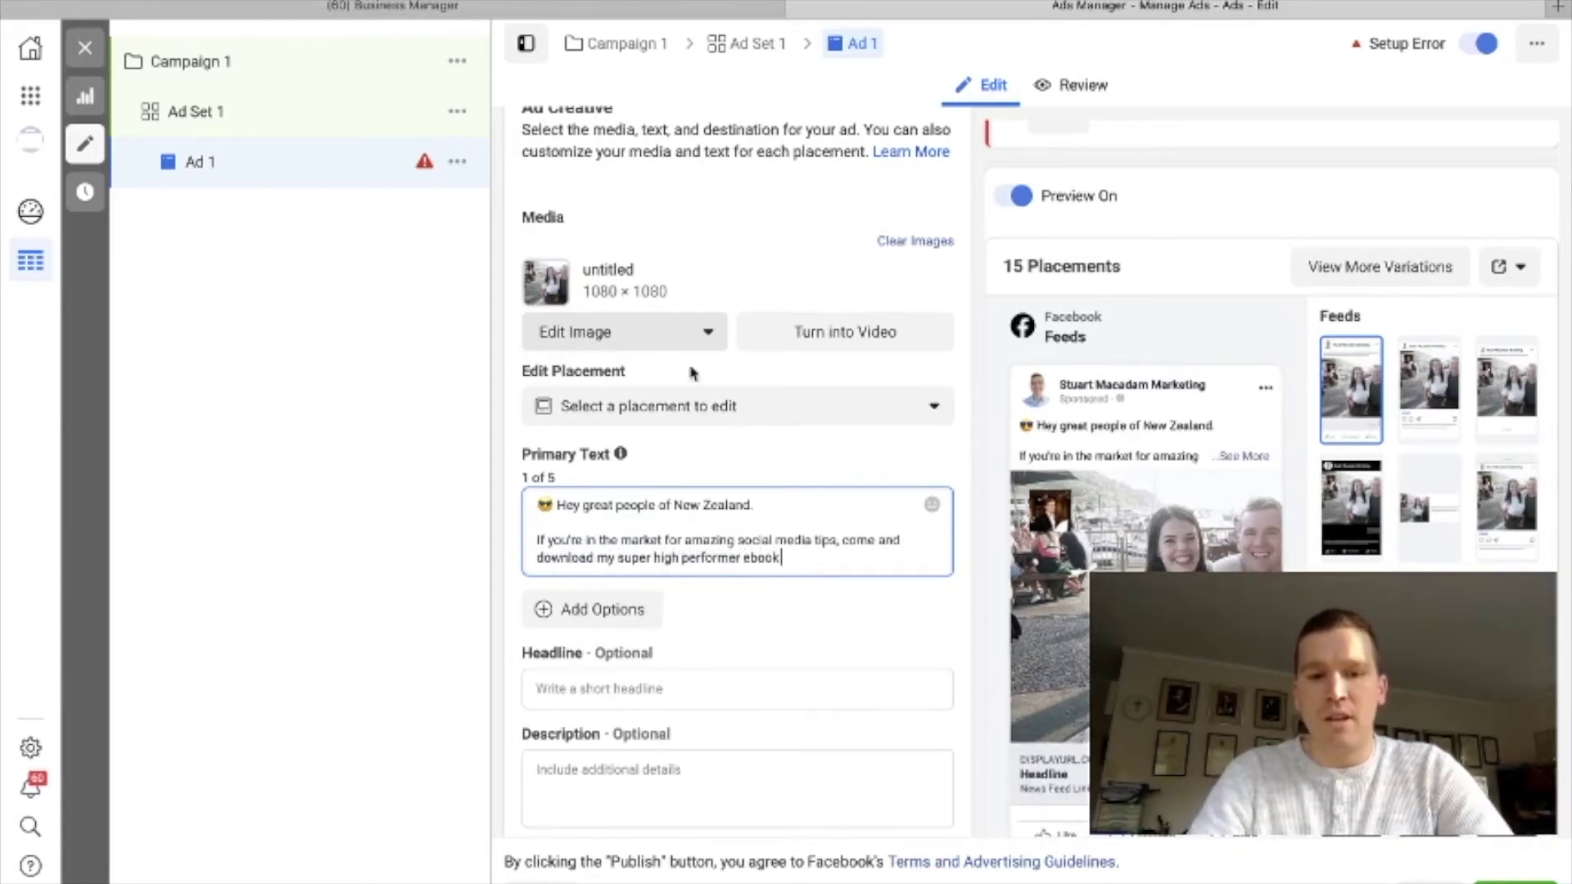
End the ebook sentence in the primary text with a period and add two line breaks below it.
left_click(651, 688)
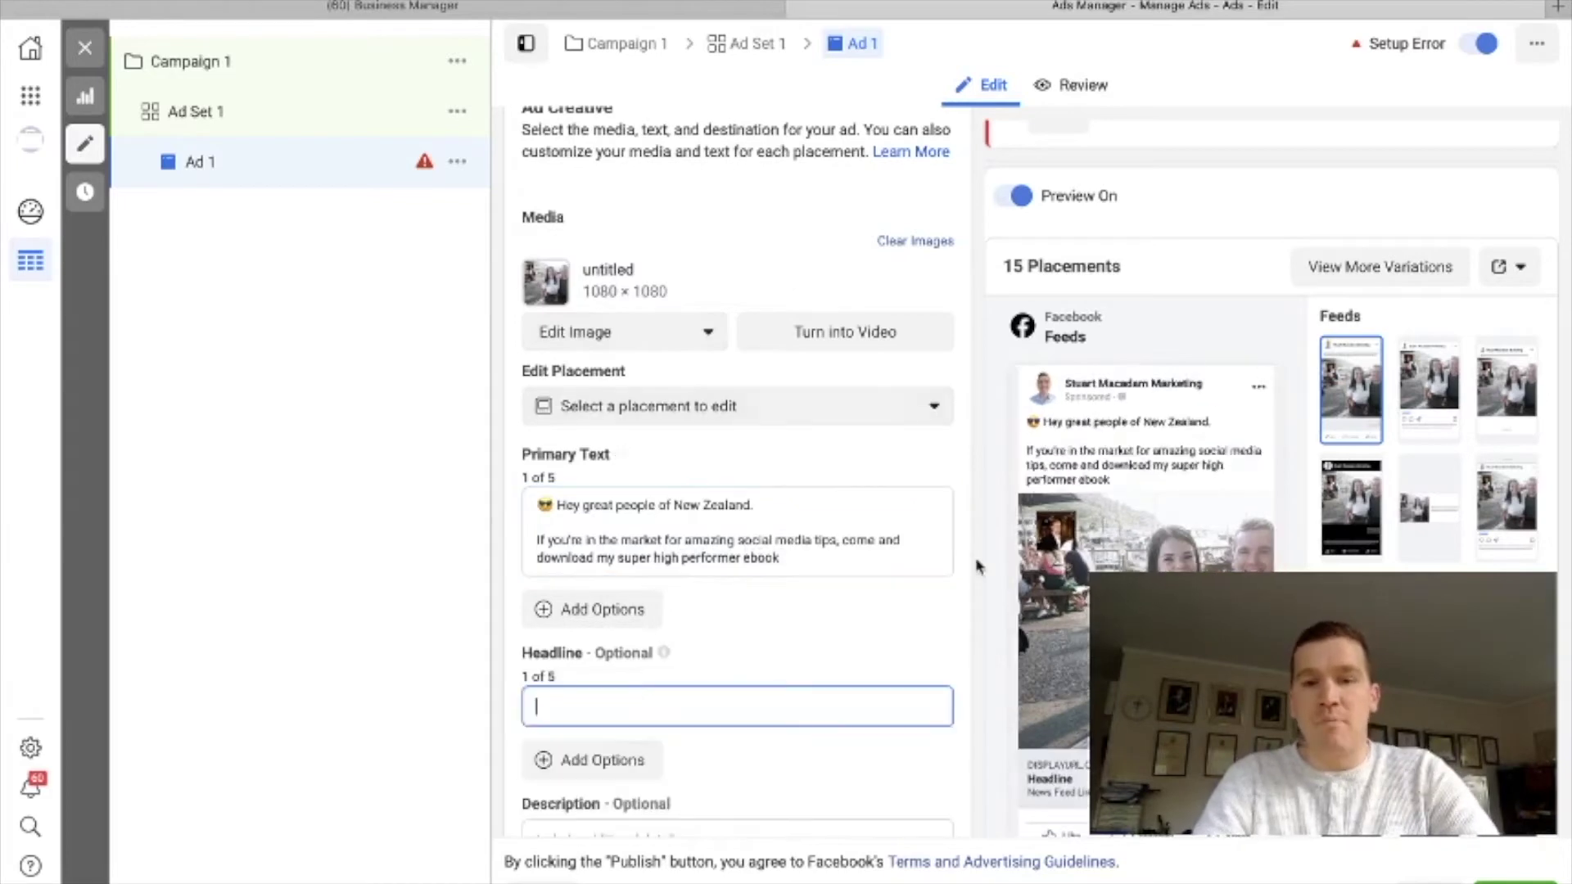
left_click(812, 564)
type(".")
key("Return")
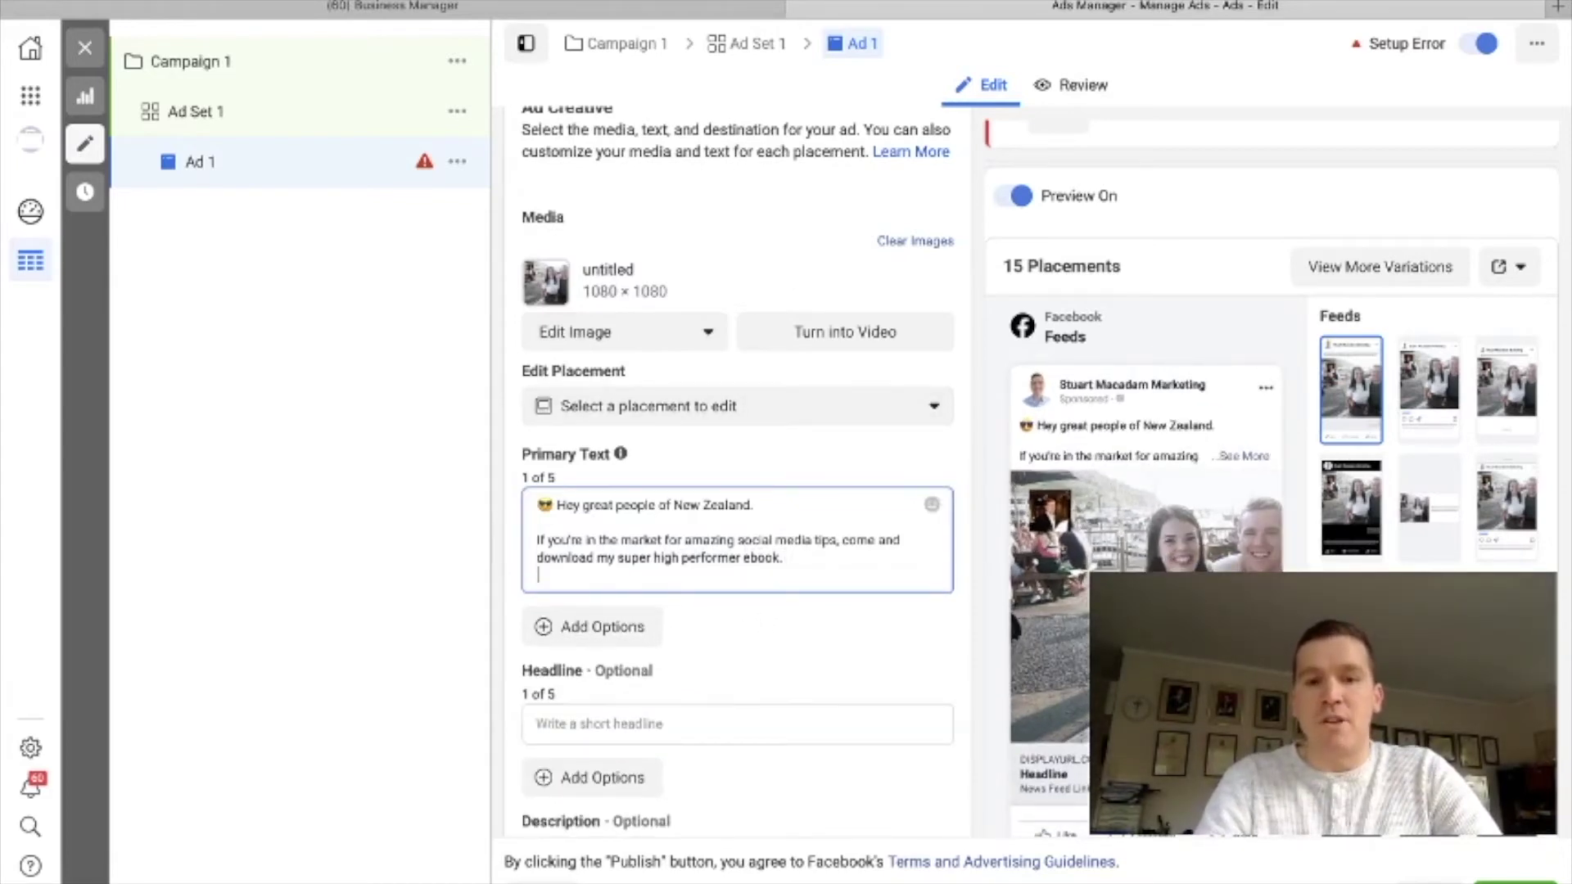
key("Return")
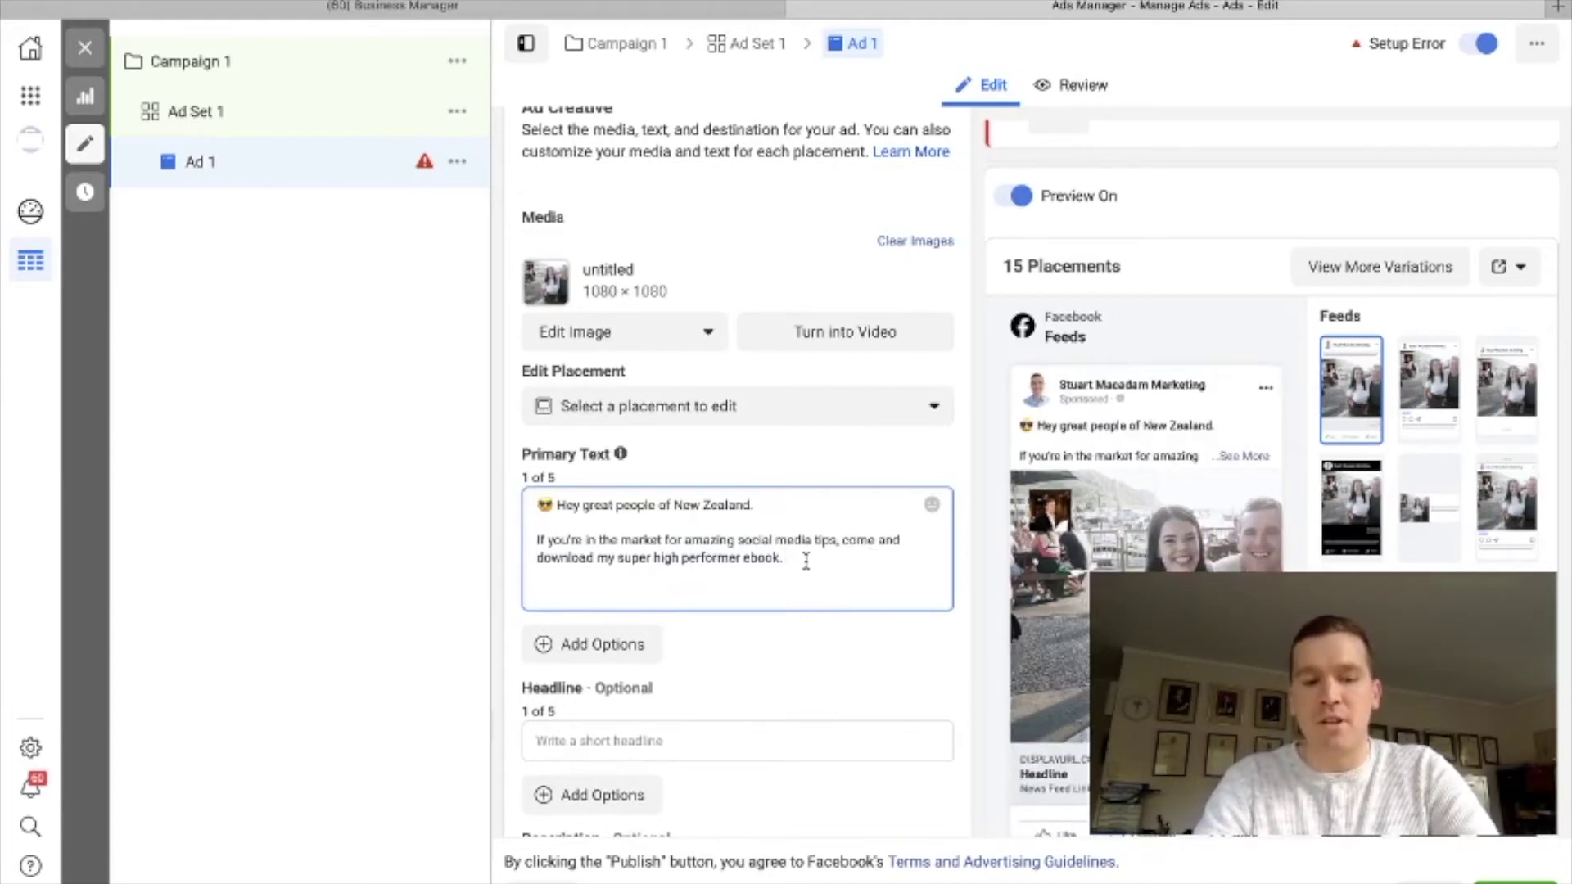
Insert a red heart emoji and a yellow heart emoji directly after the ebook sentence.
key("ctrl+super+space")
scroll(846, 368, "up", 1)
scroll(846, 368, "up", 15)
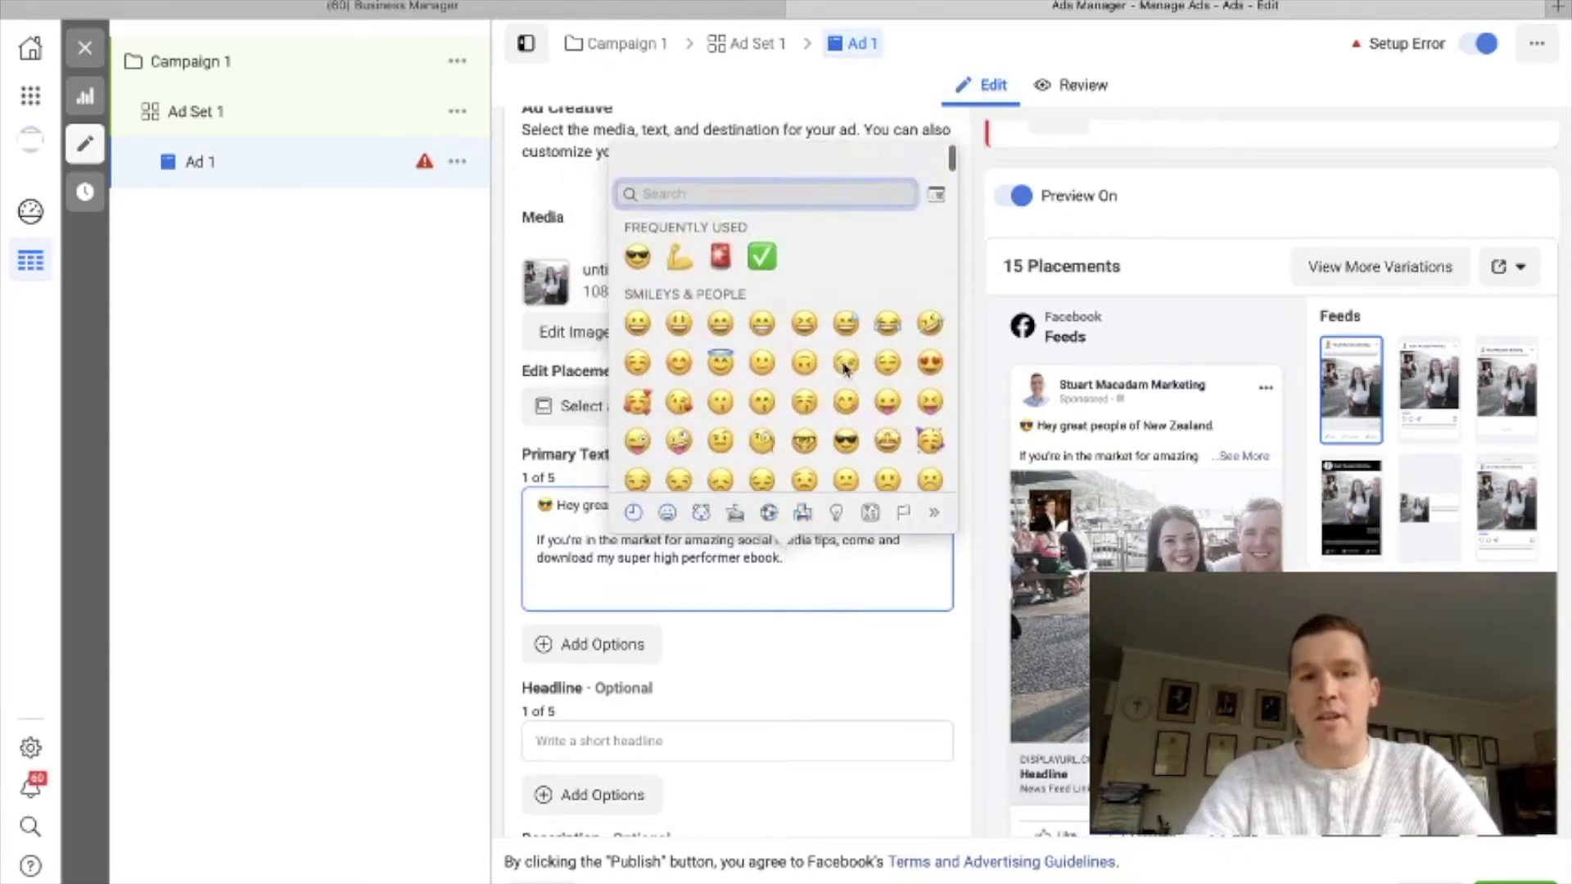
type("heart")
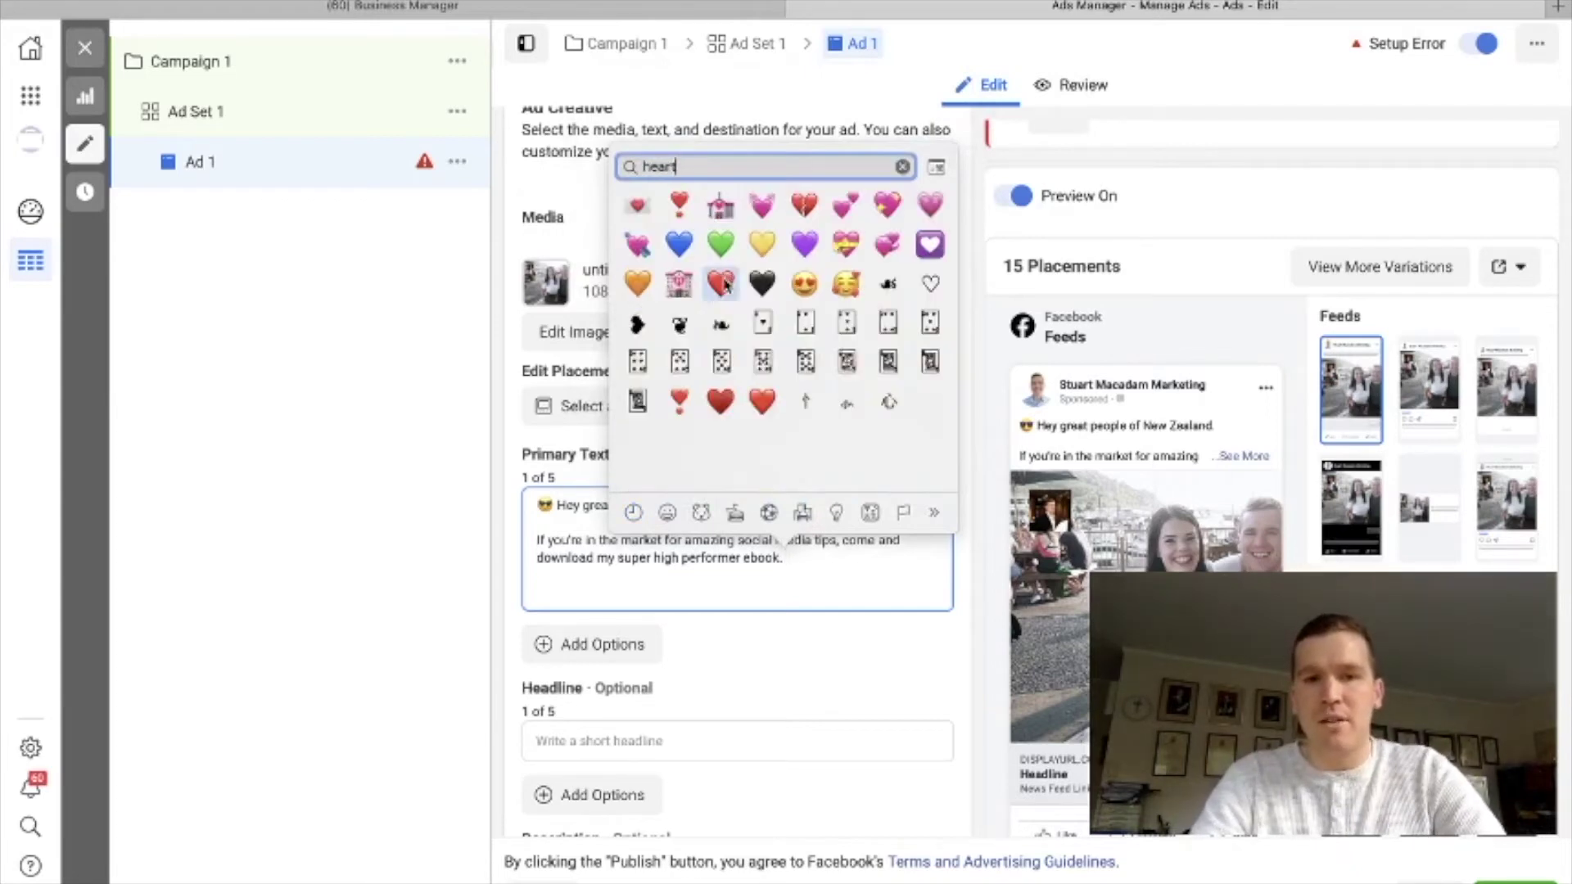
left_click(723, 283)
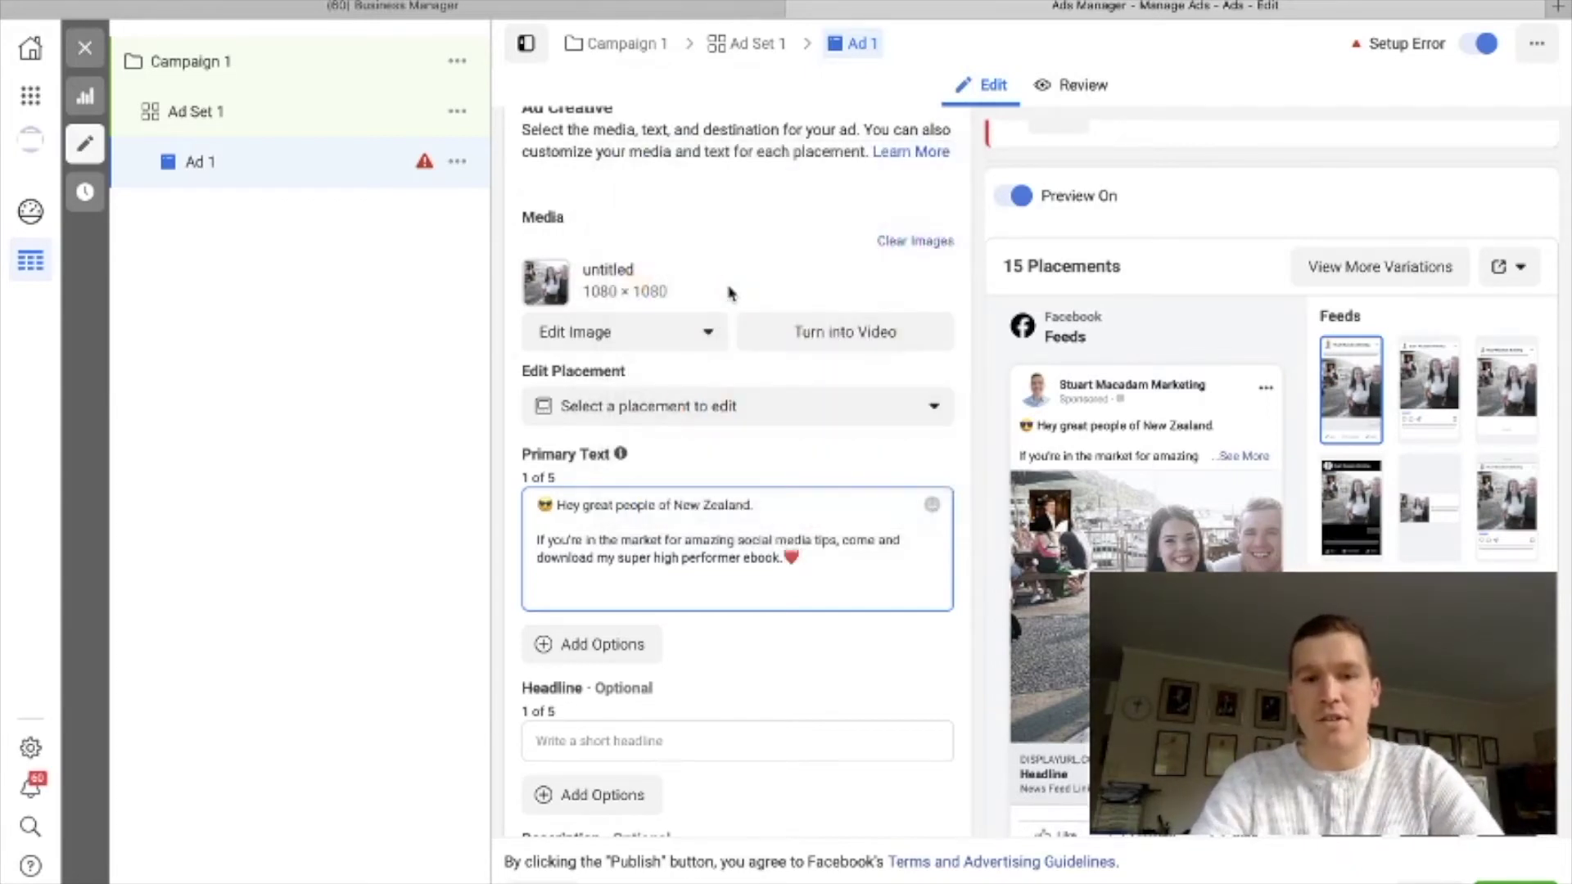
key("ctrl+super+space")
type("hea")
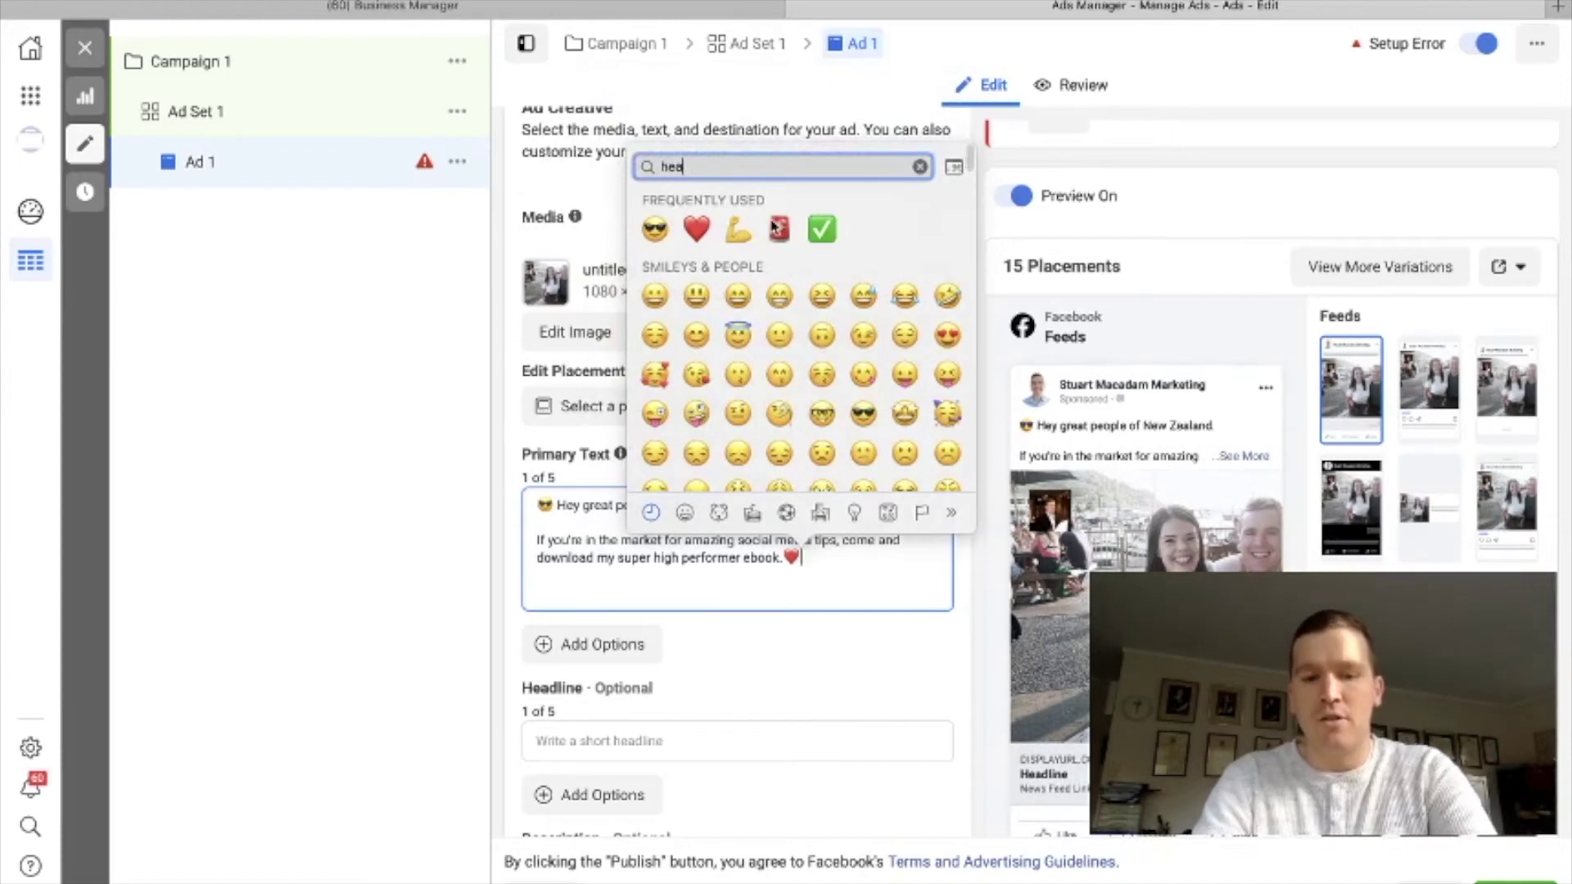
type("r")
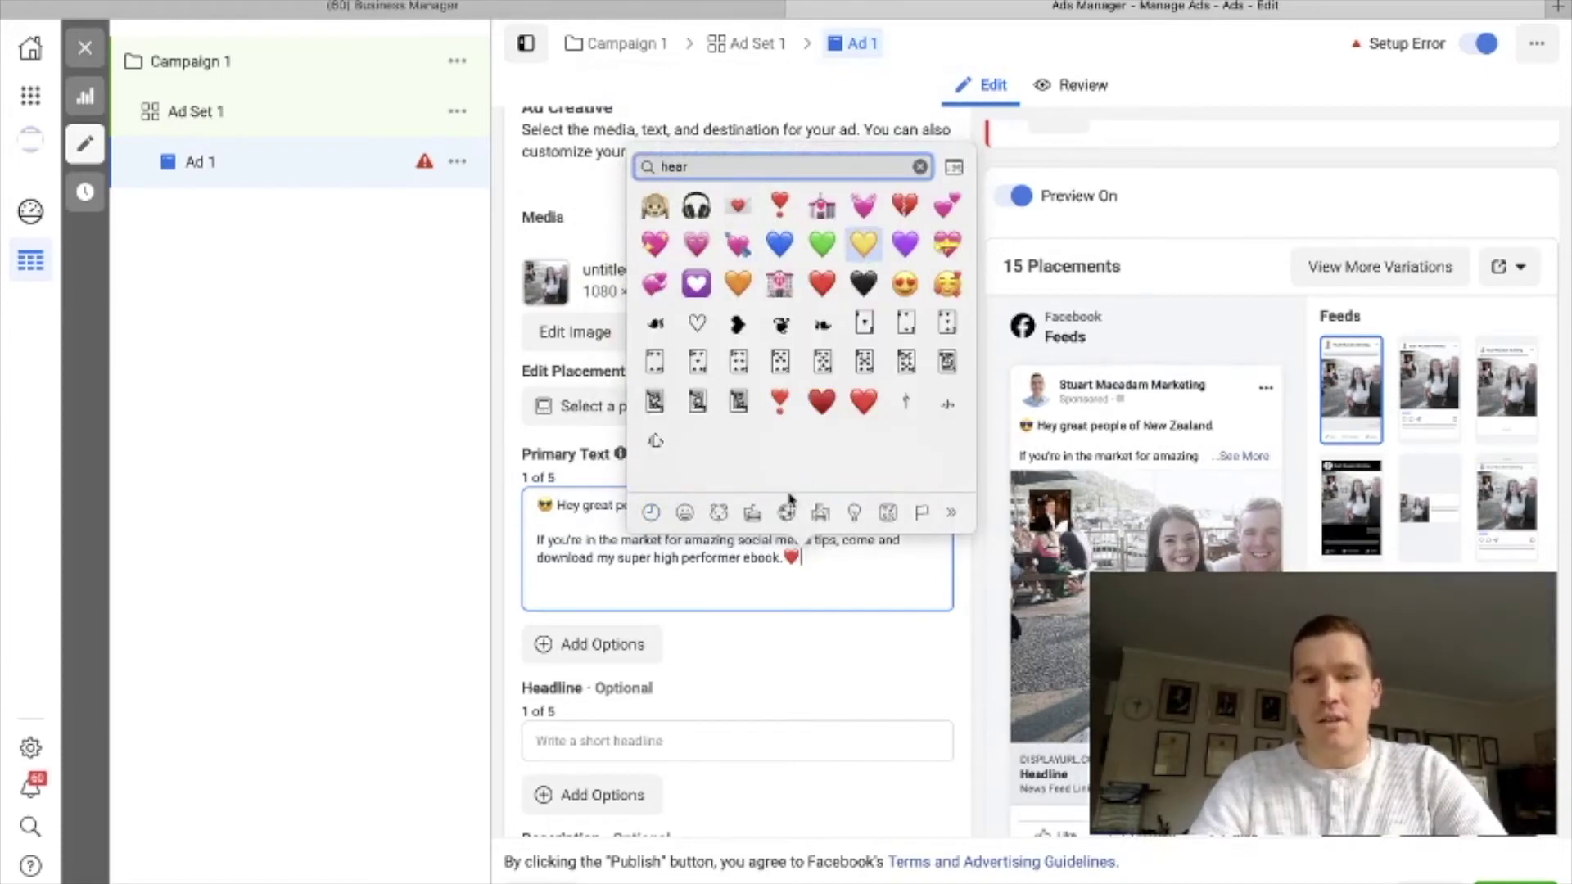
key("Return")
Add the call-to-action paragraph "Click on the link below to download it today." to the primary text.
key("Return")
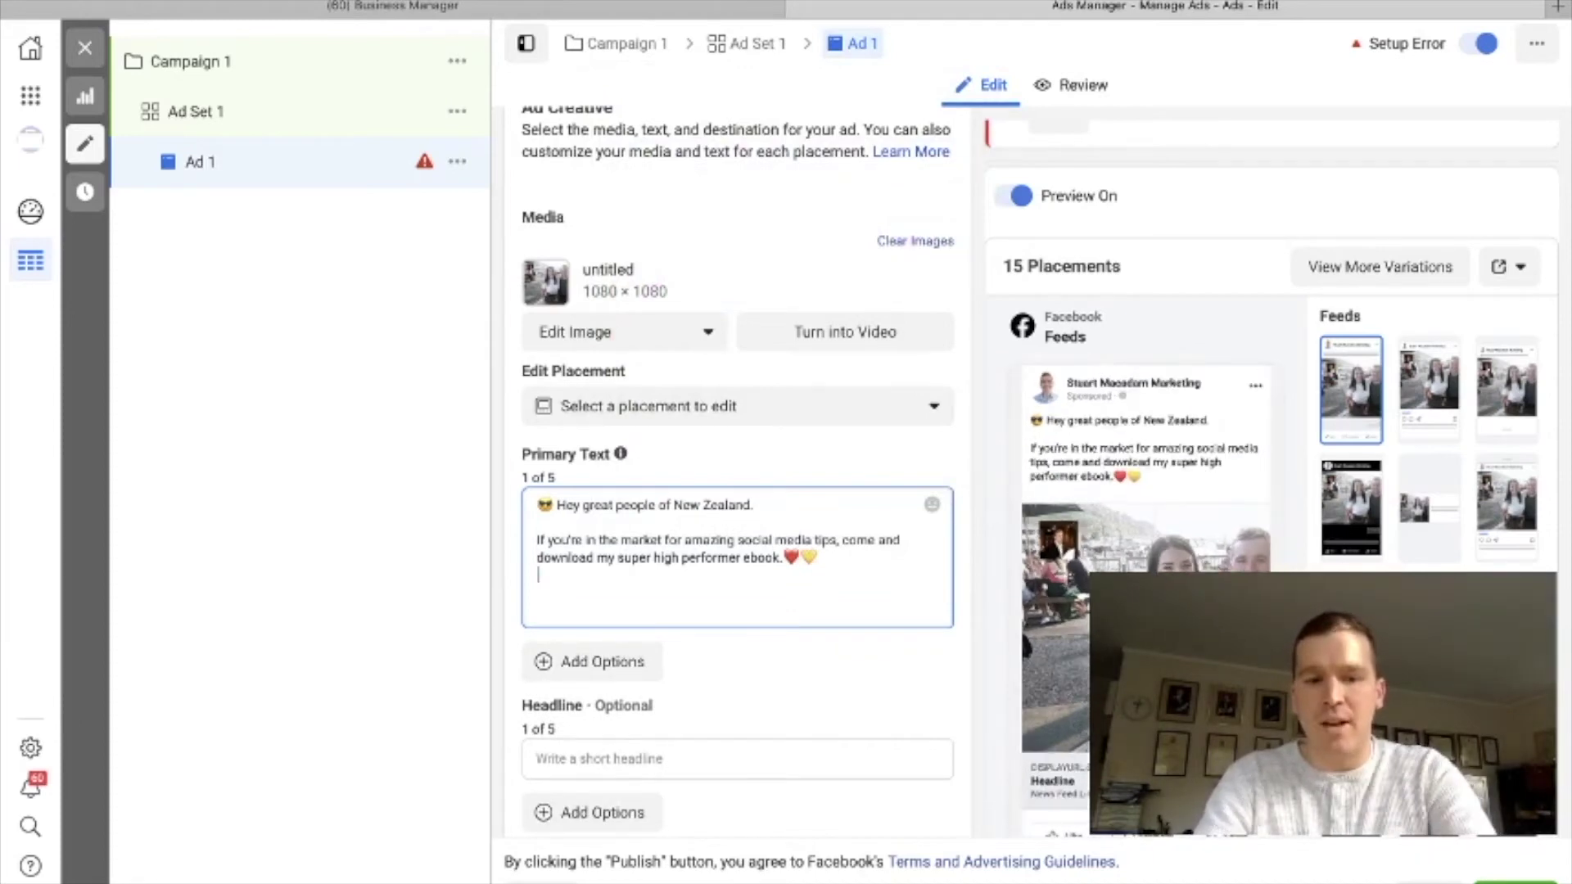
key("Return")
type("Click on the link below to downloa")
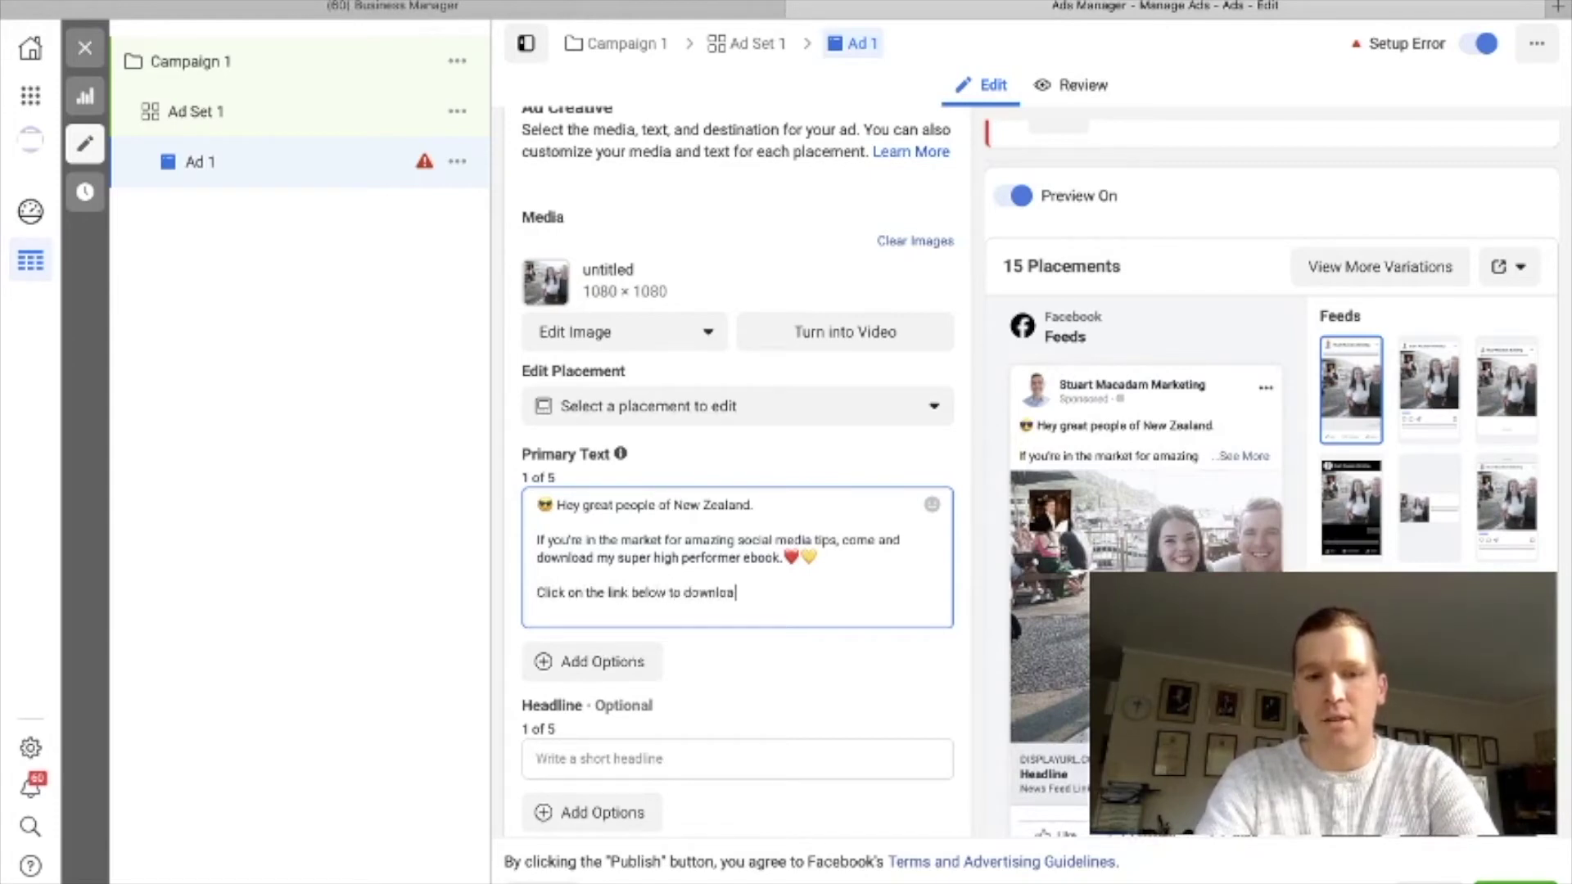
type("d it tyo")
type("oday")
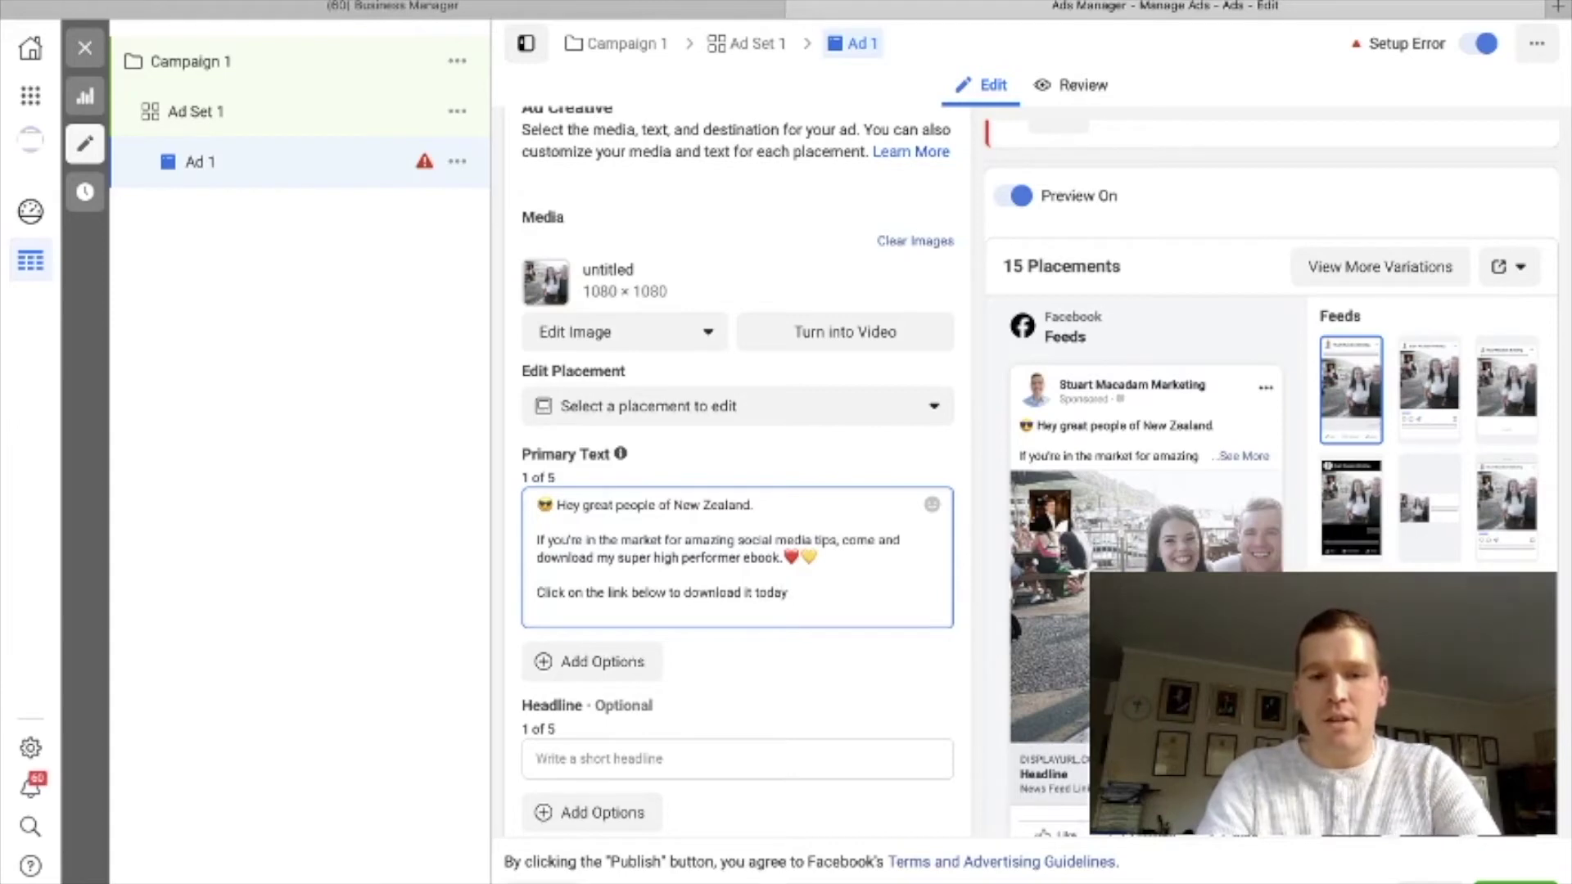
type(".")
key("Return")
key("Return")
type("www.stuar")
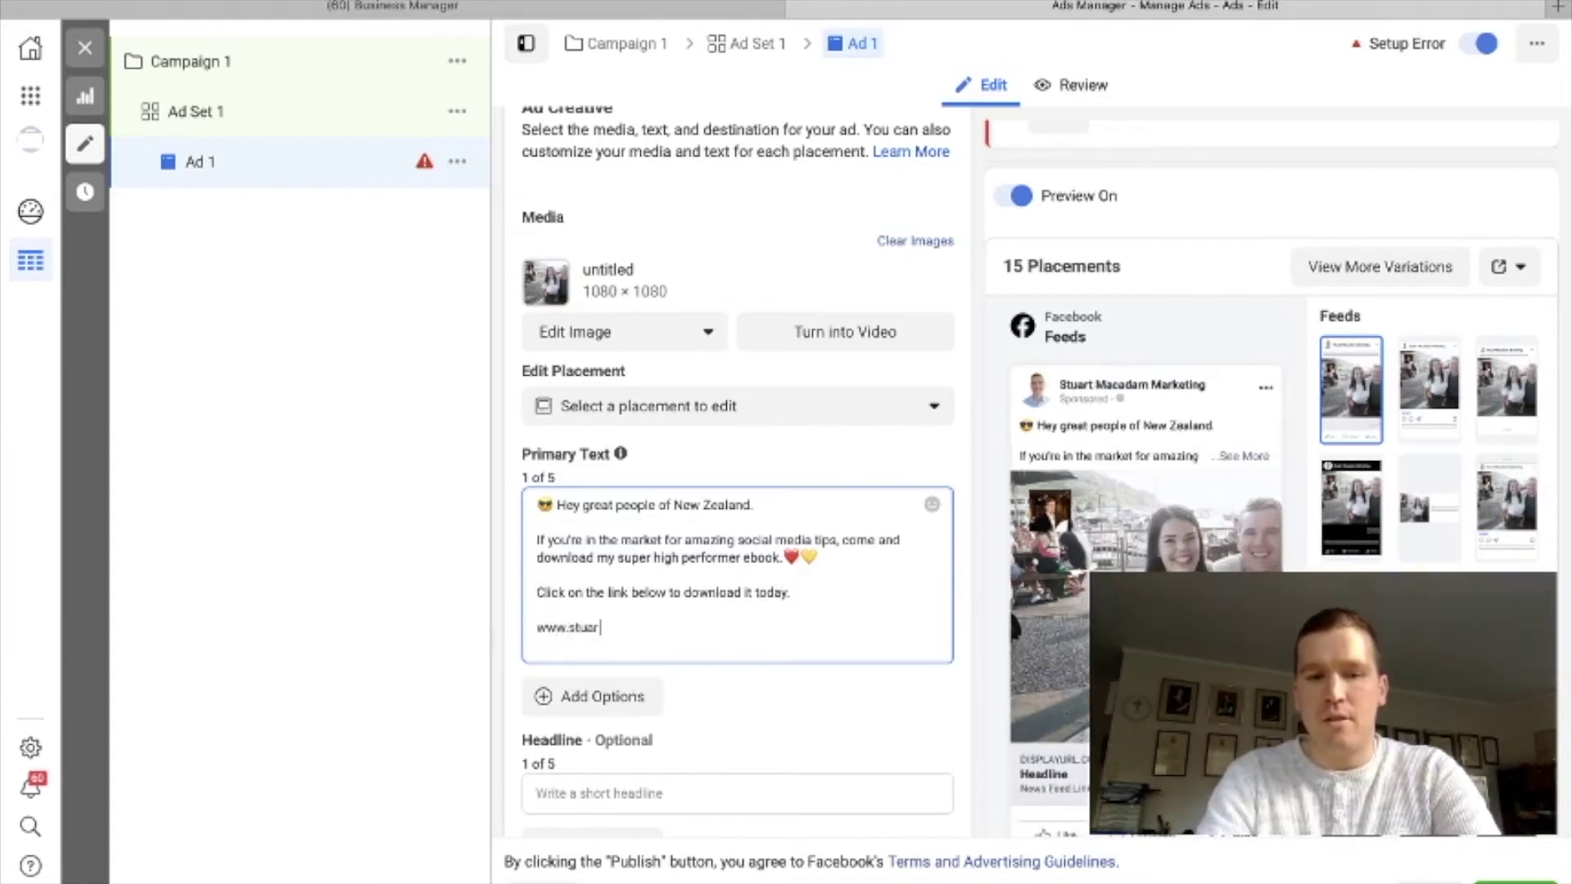
type("tmacadam.com")
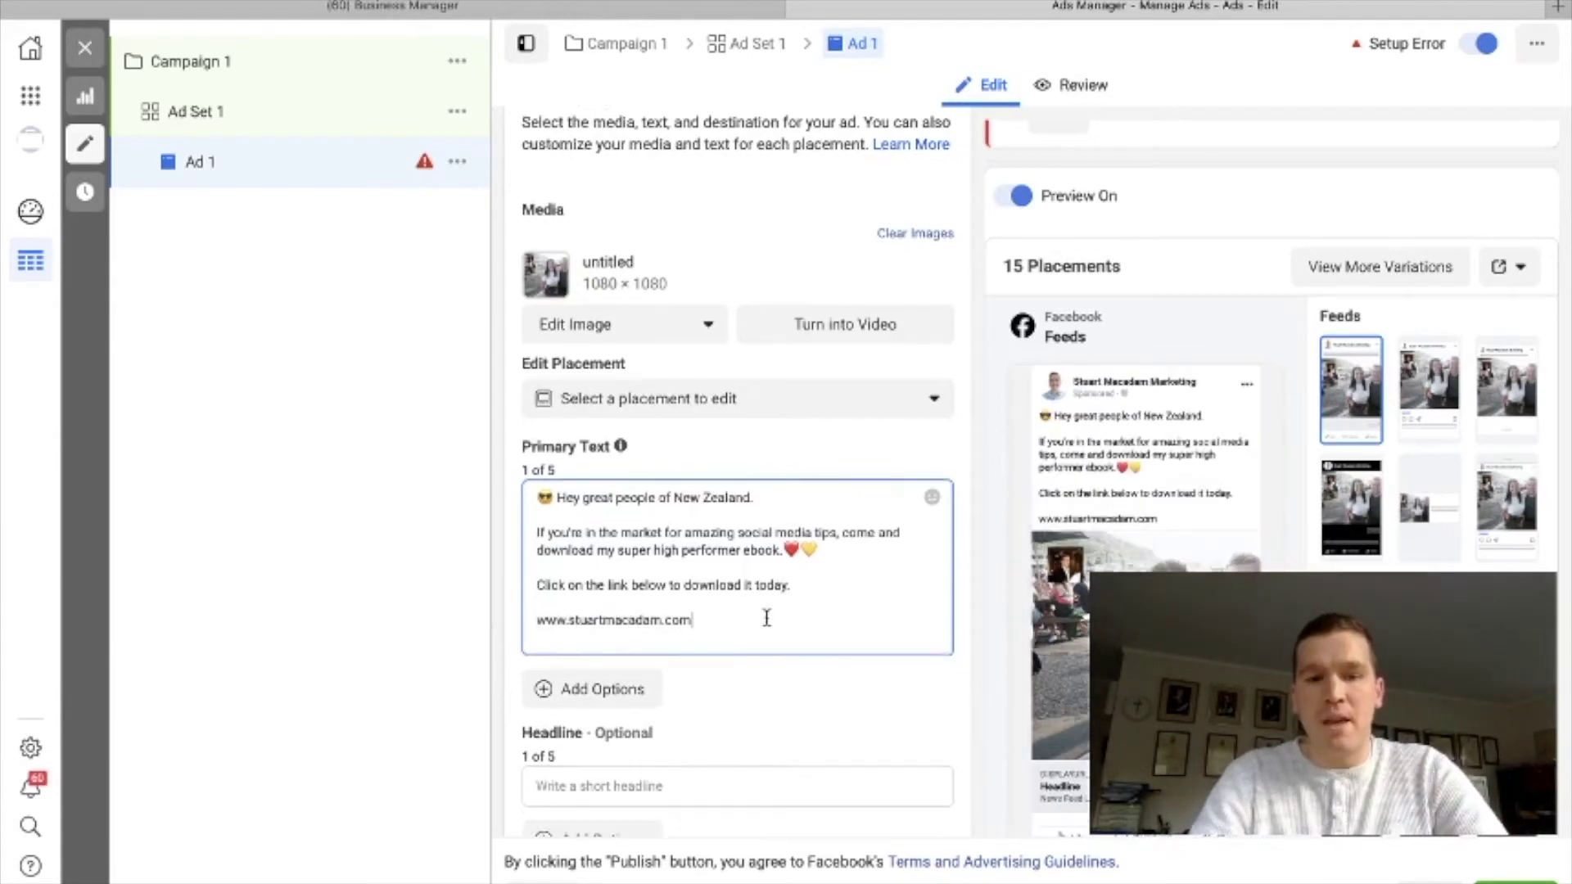
Insert a red dynamite (firecracker) emoji at the start of the ad's empty headline.
scroll(774, 630, "down", 1)
left_click(862, 641)
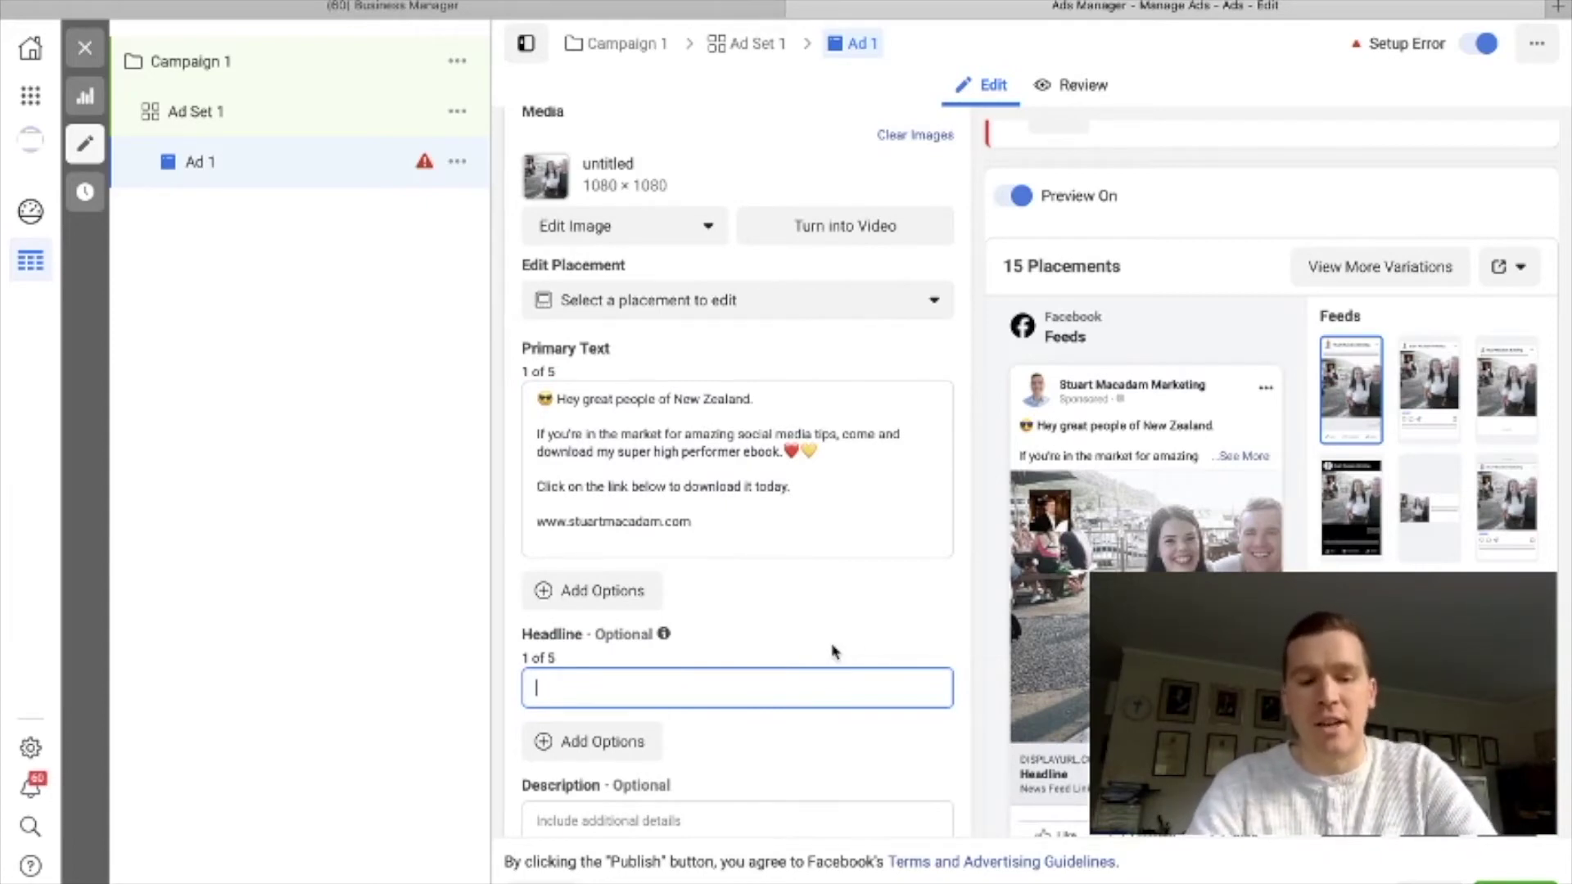
key("ctrl+super+space")
type("dynam")
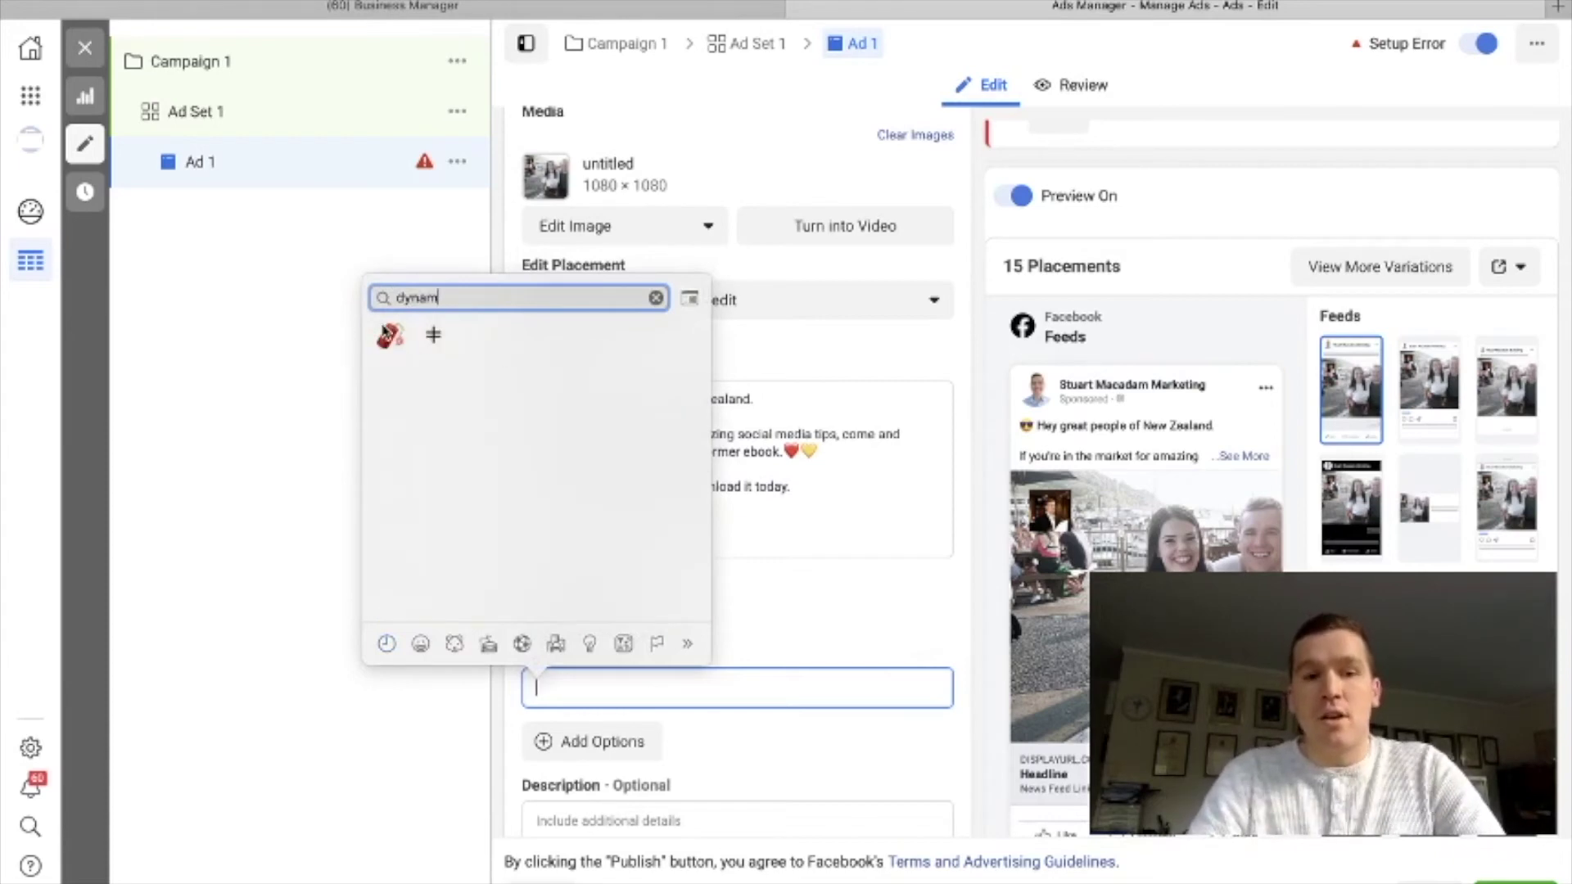
left_click(388, 335)
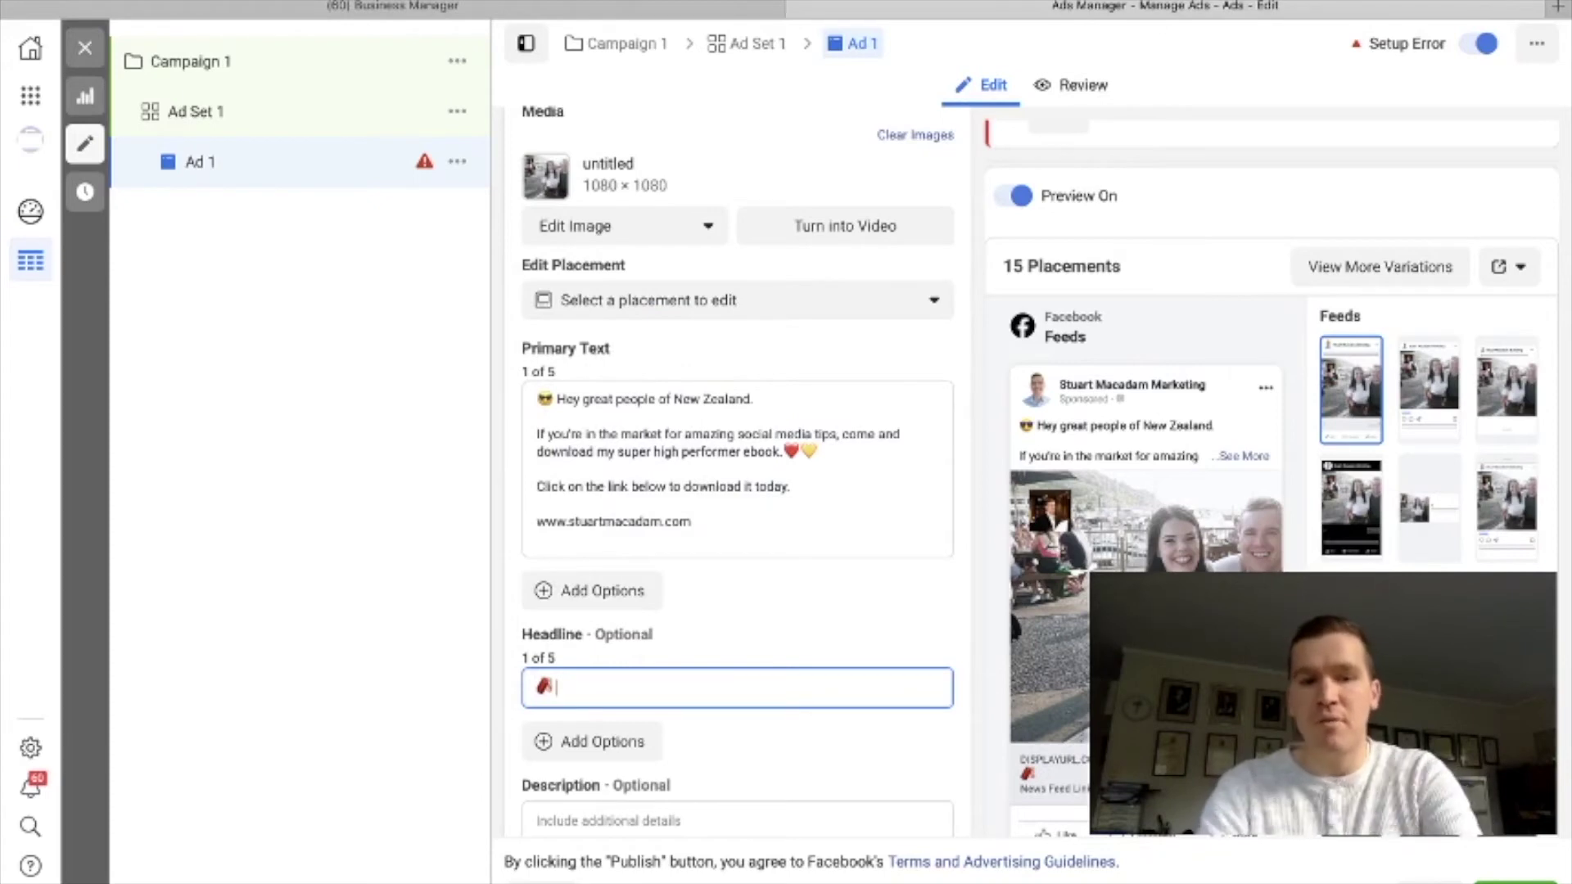
Write the headline text "I'm giving away 100 copies of my Ebook" after the emoji.
type("iving")
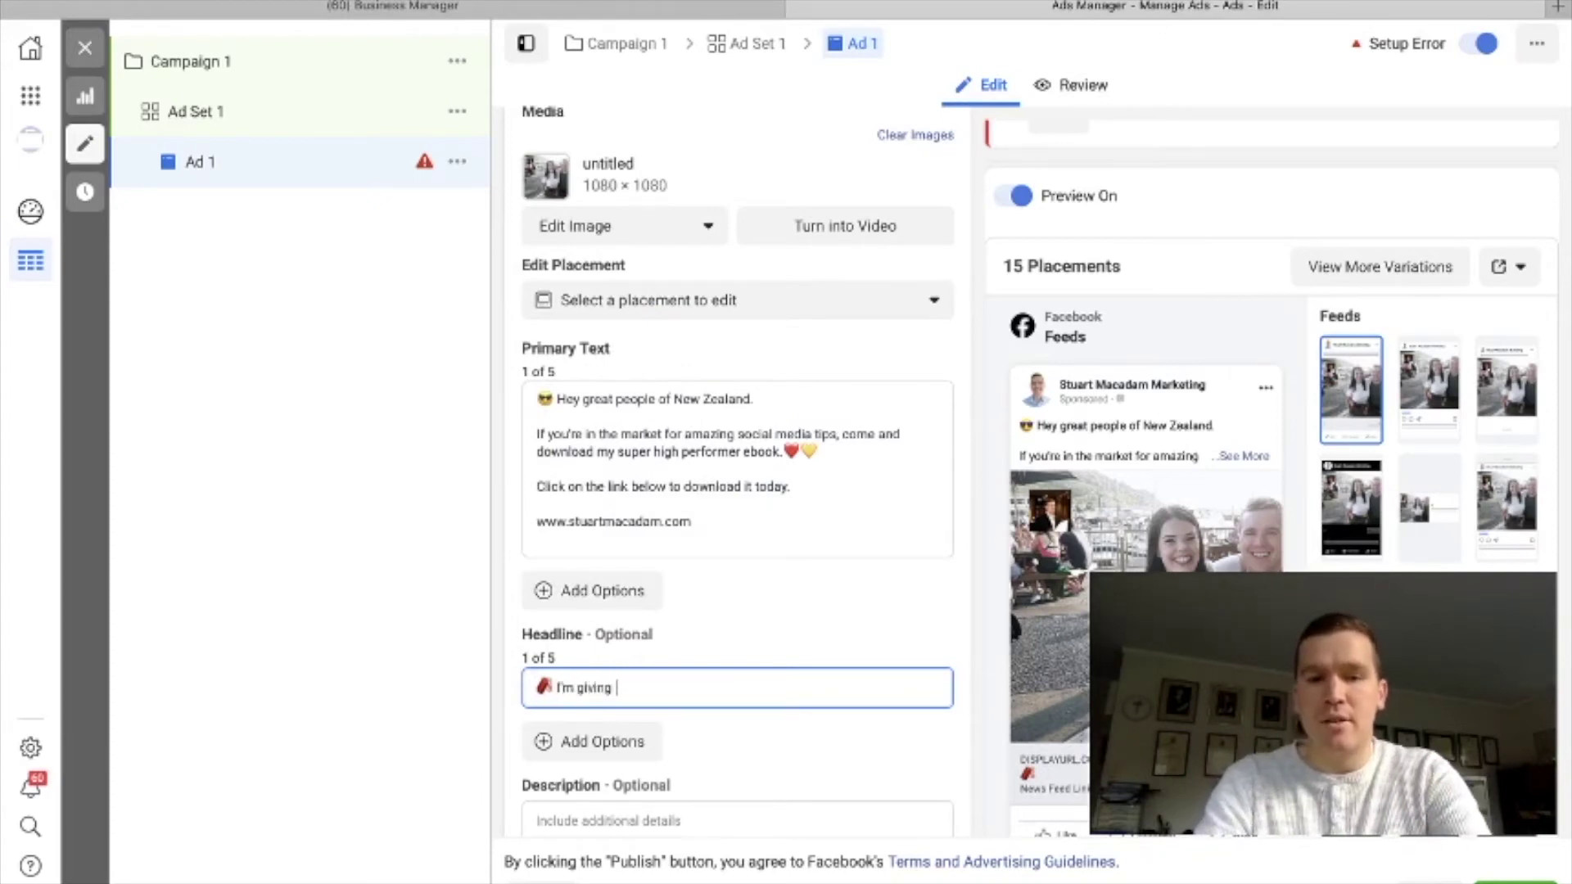
type(" away ")
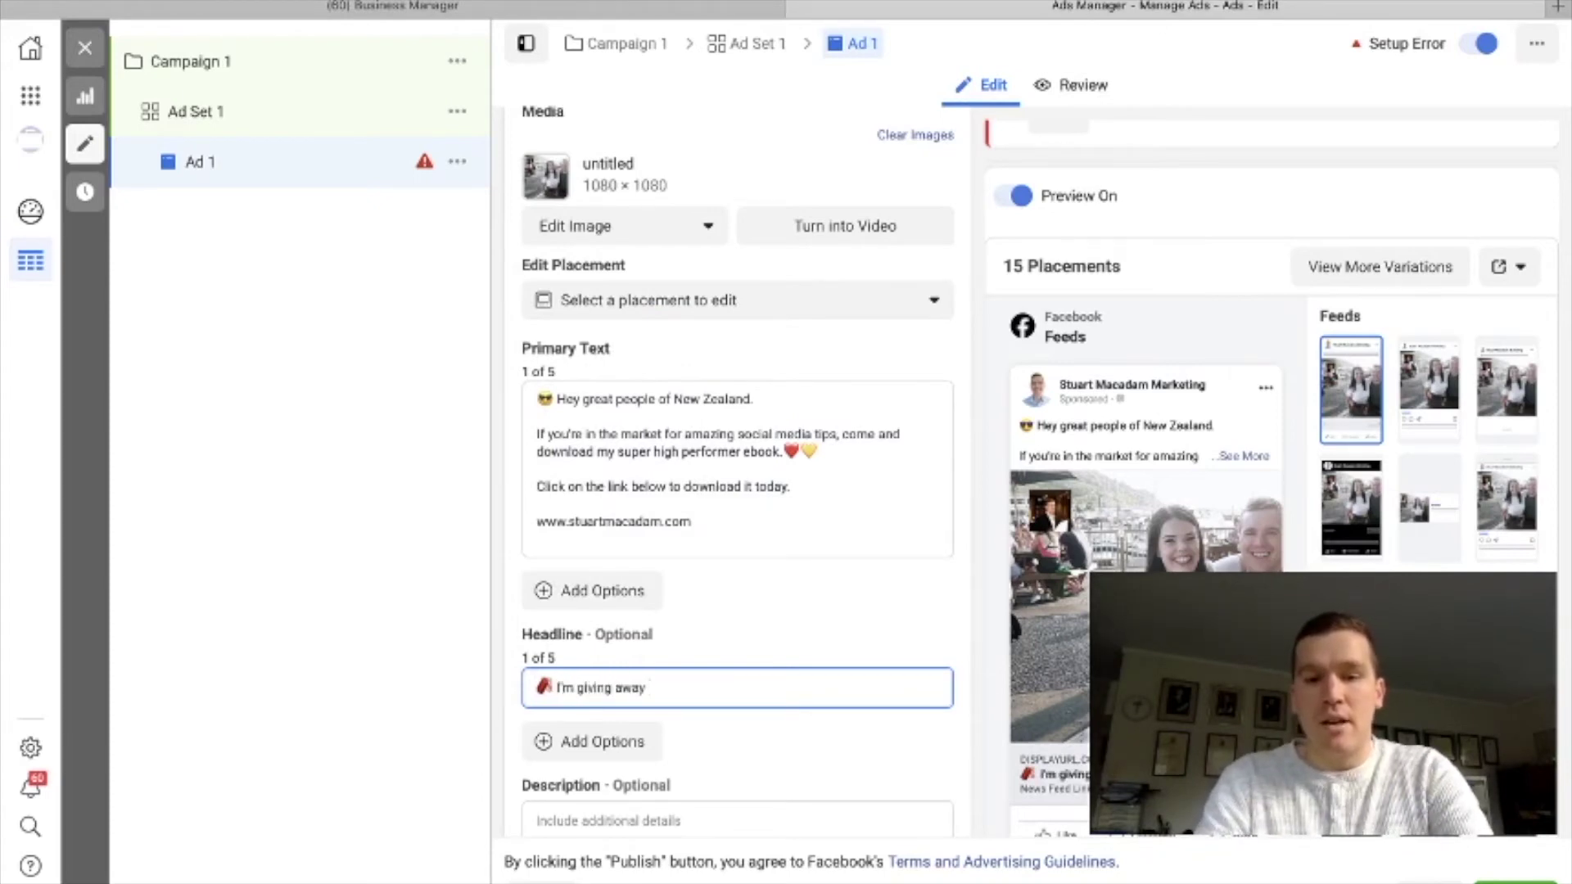
type("100")
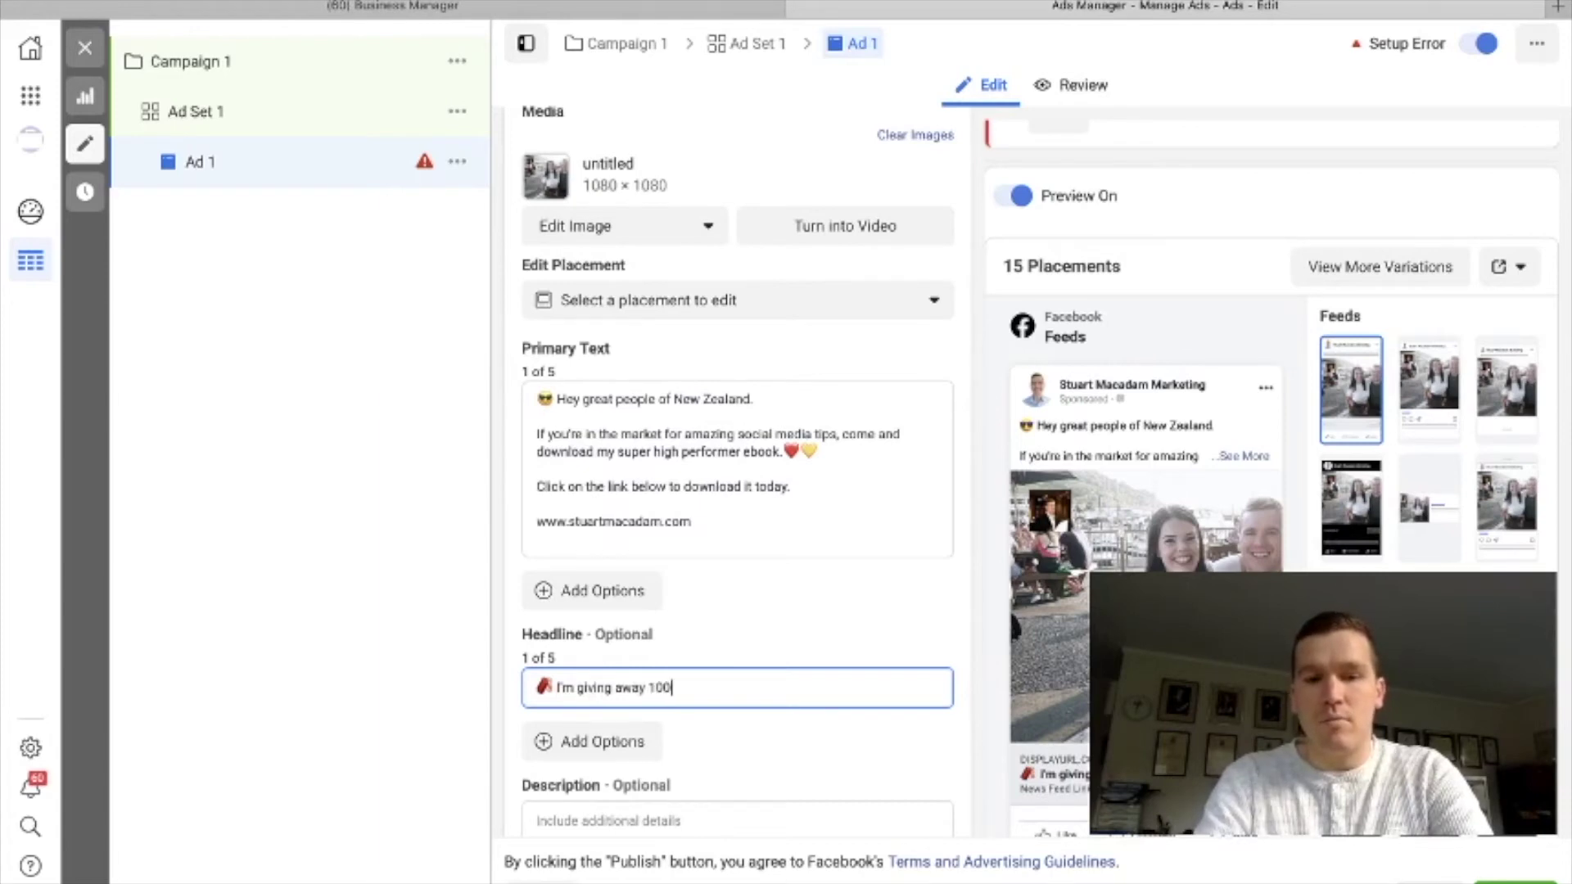
type(" copies of ")
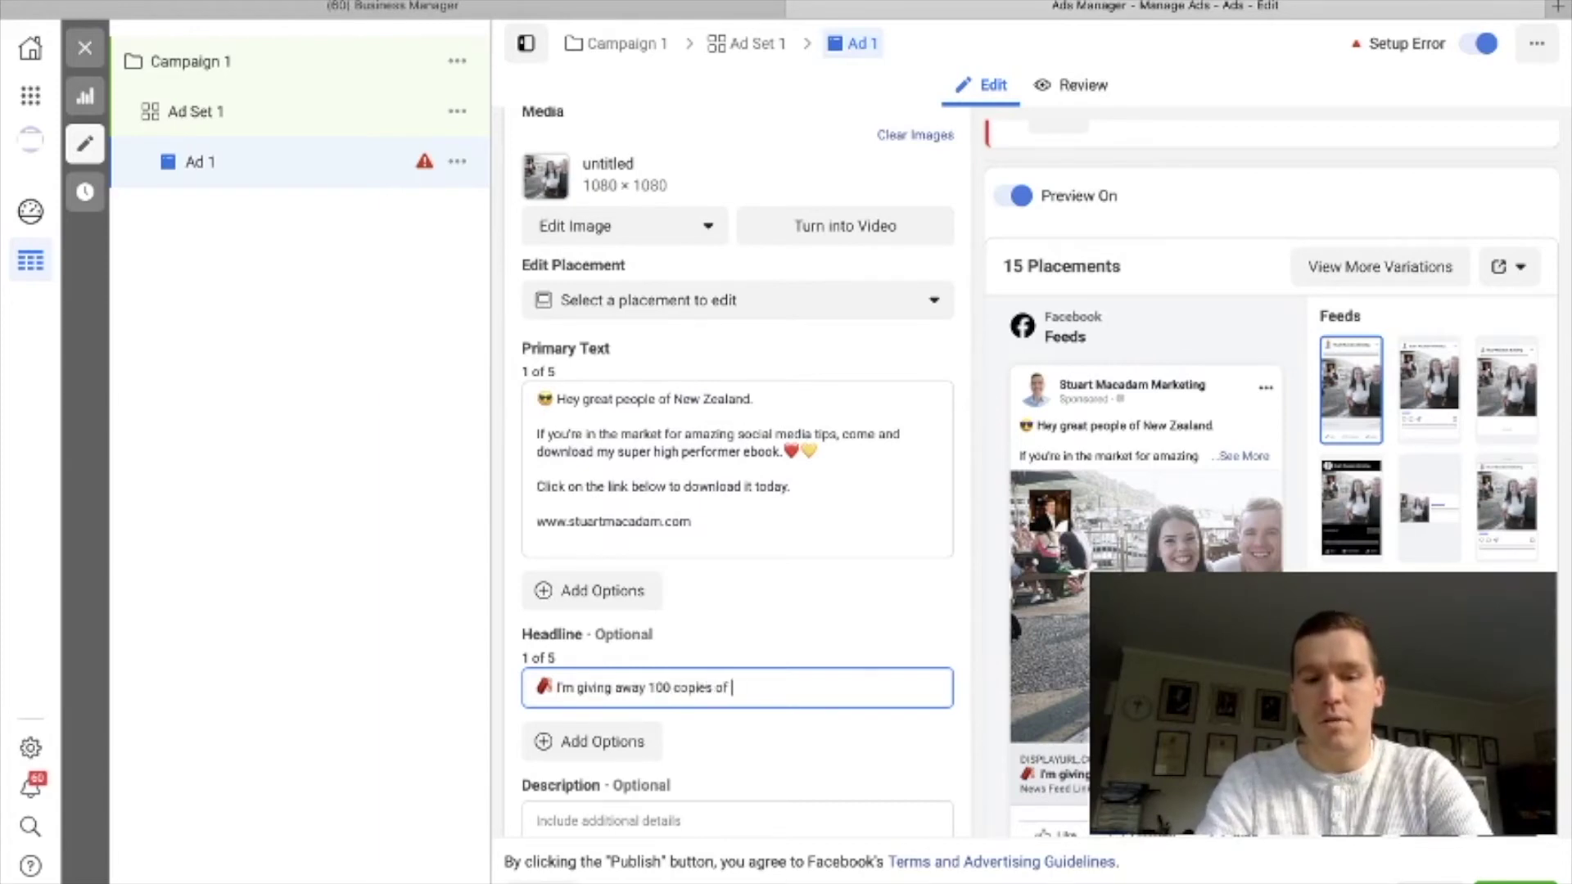
type("my Ebook")
Fill in the ad's description with "Get your copy today before they're all gone.".
scroll(814, 606, "down", 2)
left_click(638, 692)
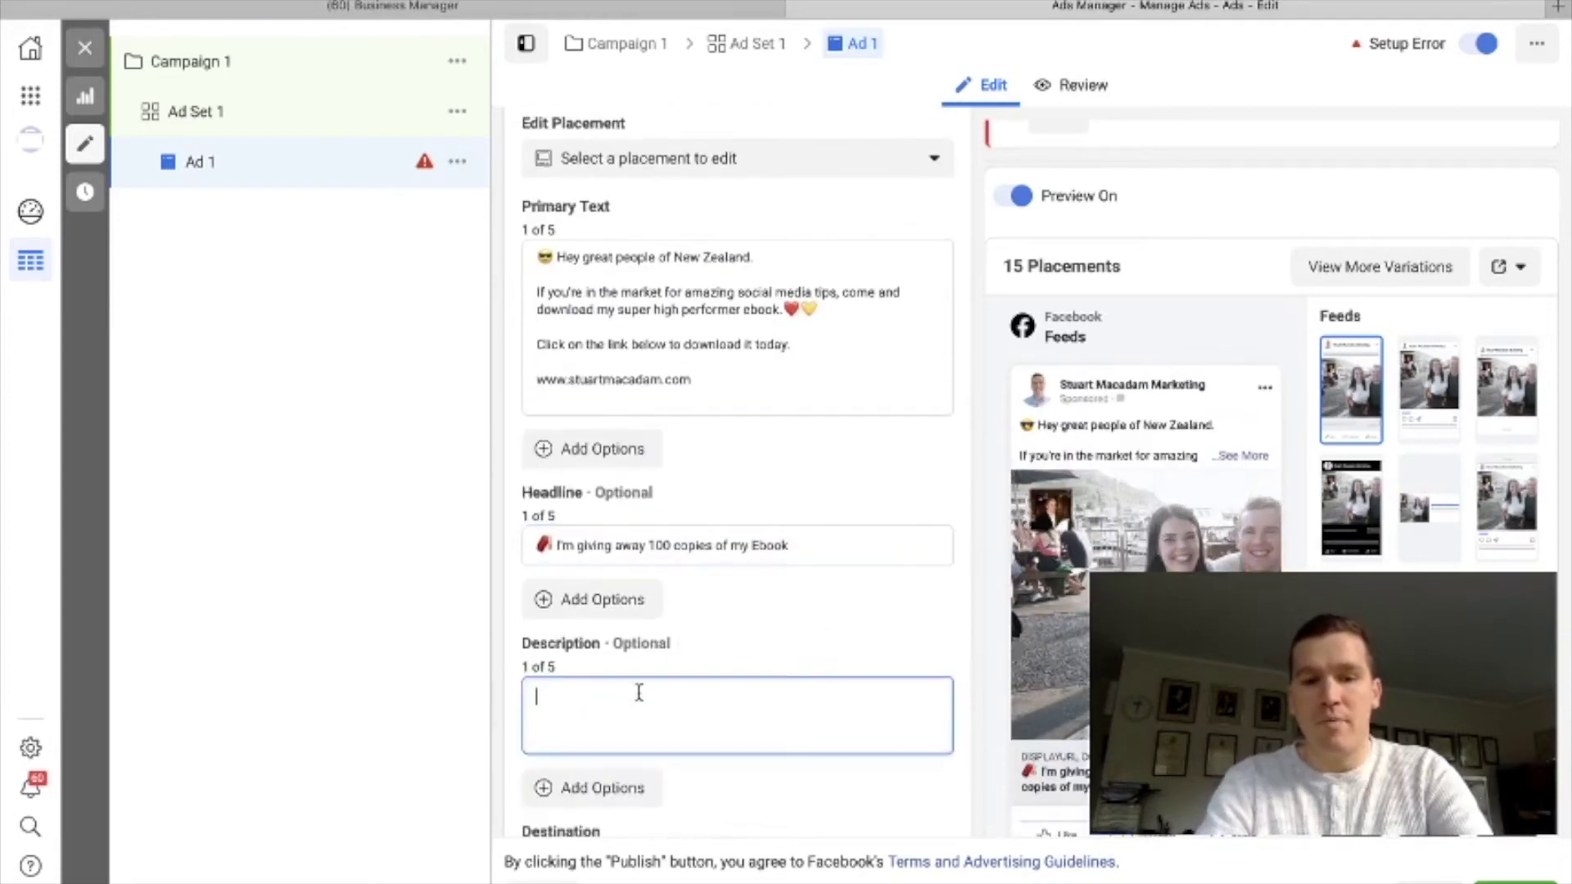
type("Get your co")
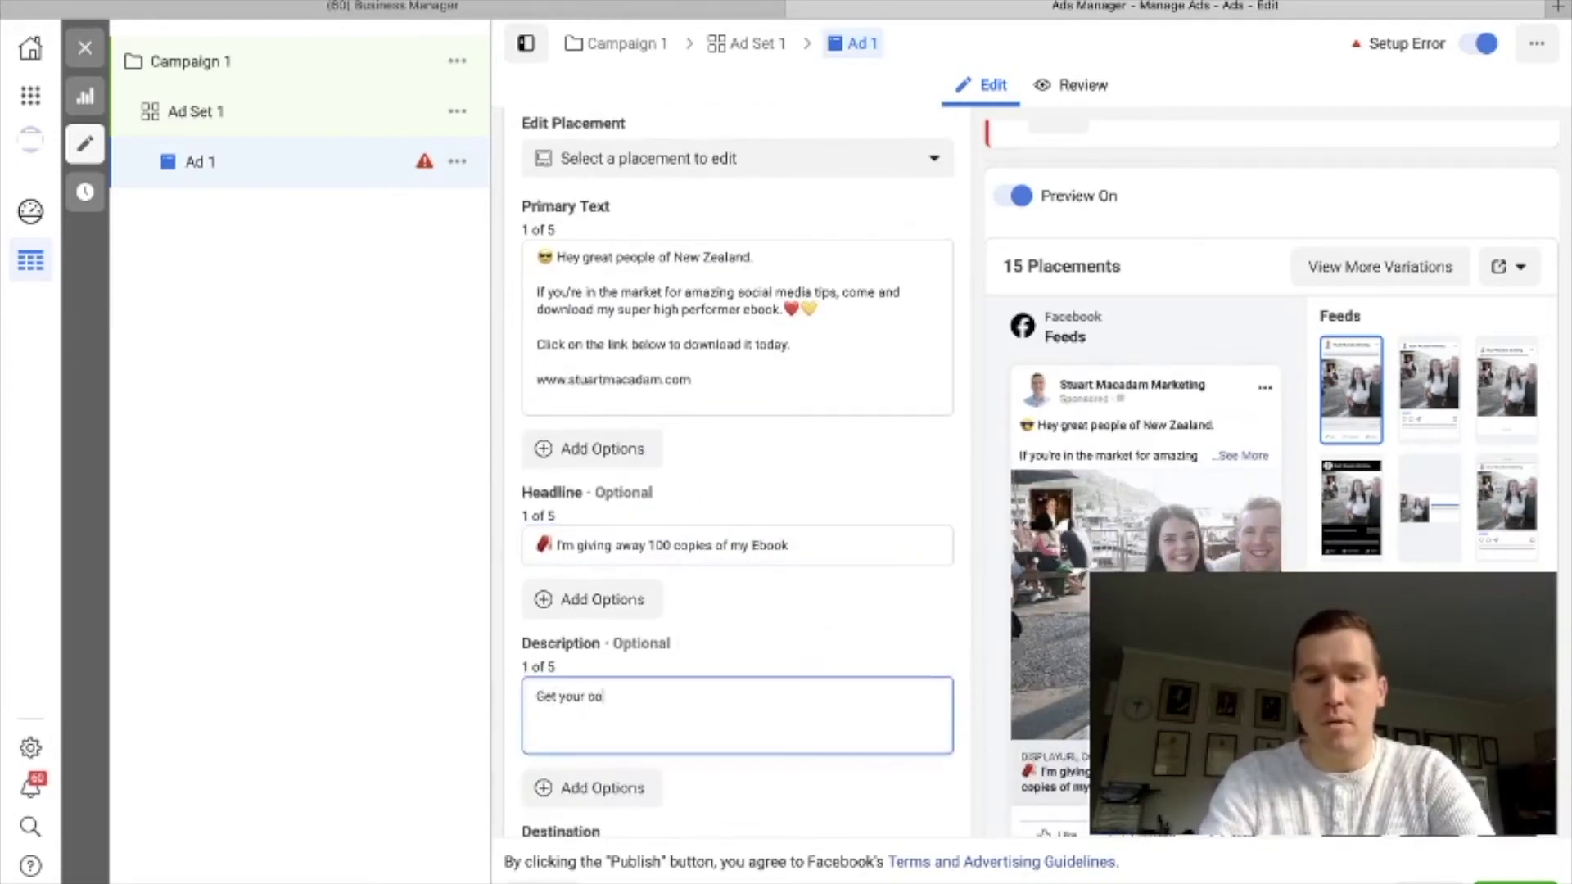
type("py today before ")
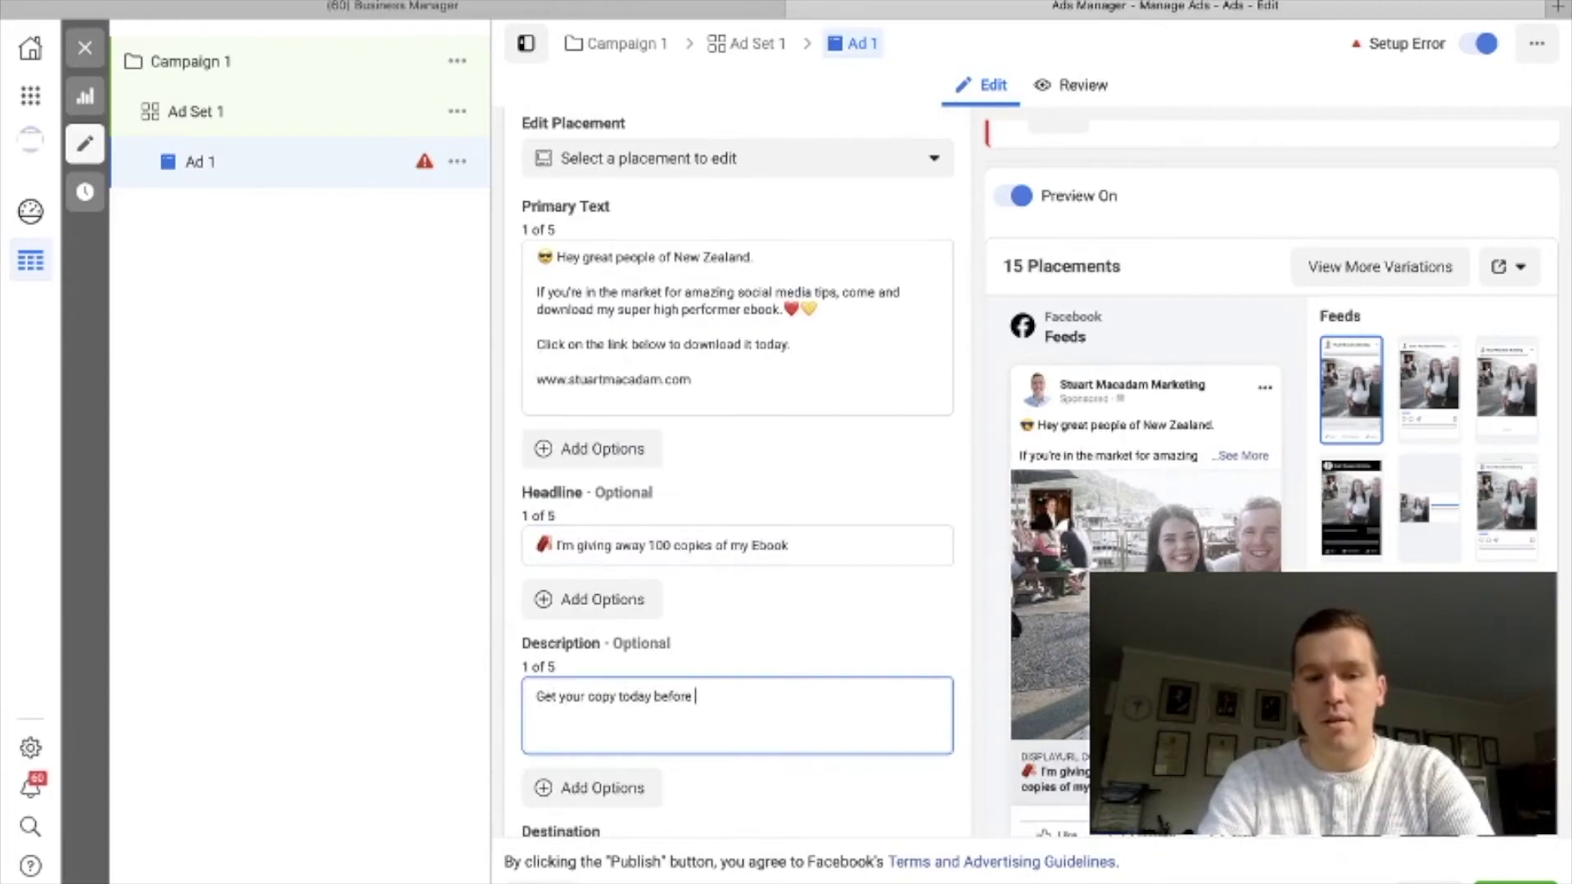
type("they're all gone.")
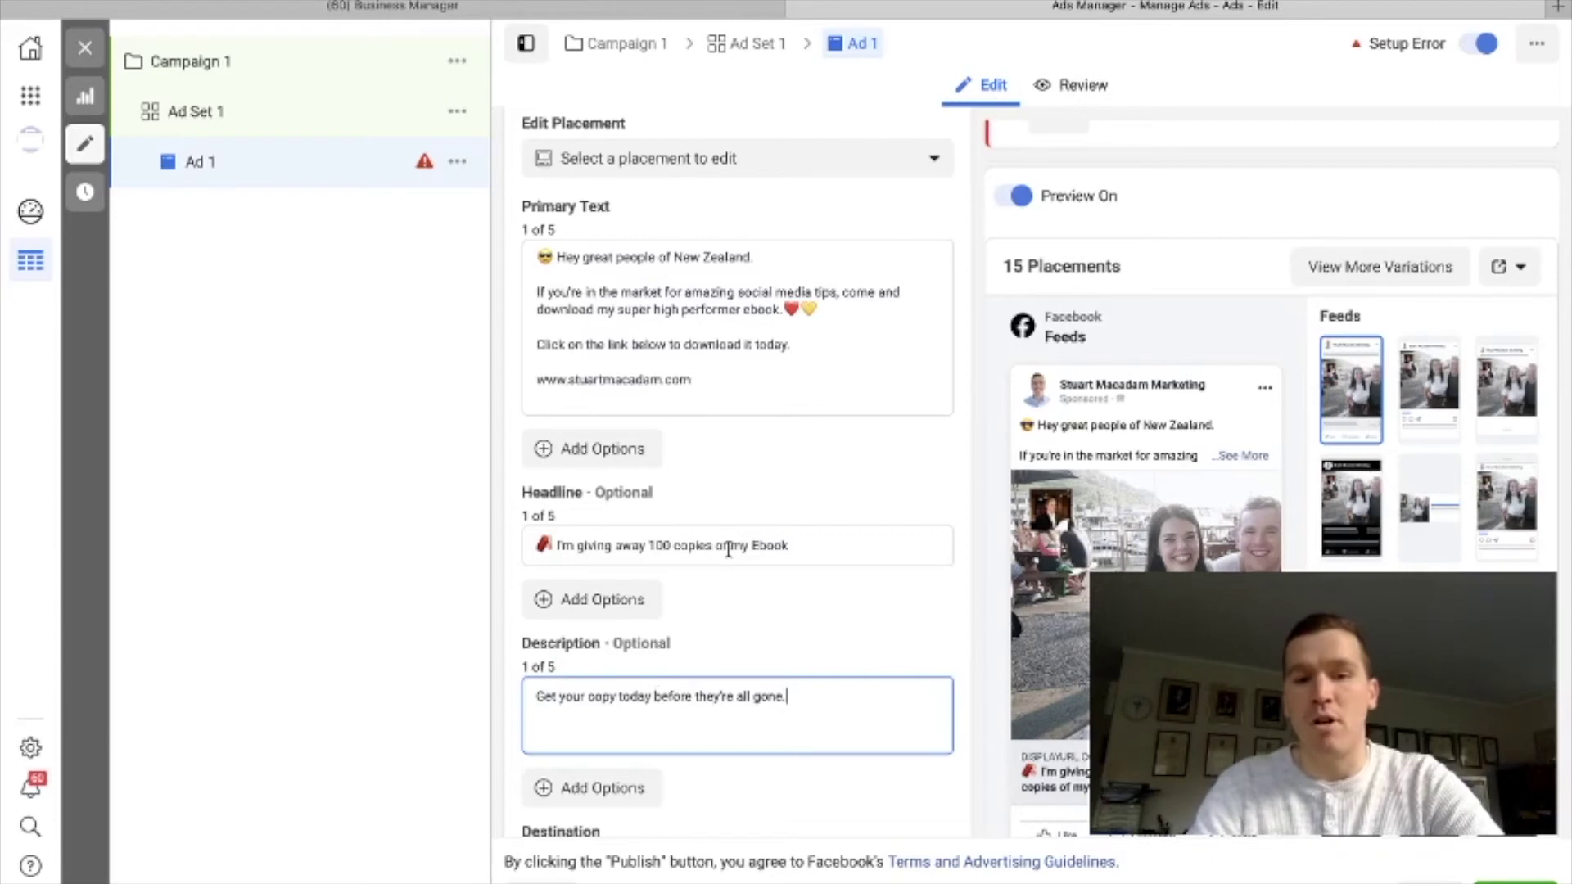
Change "Ebook" in the headline to lowercase "ebook".
left_click(761, 546)
key("BackSpace")
type("e")
left_click(802, 691)
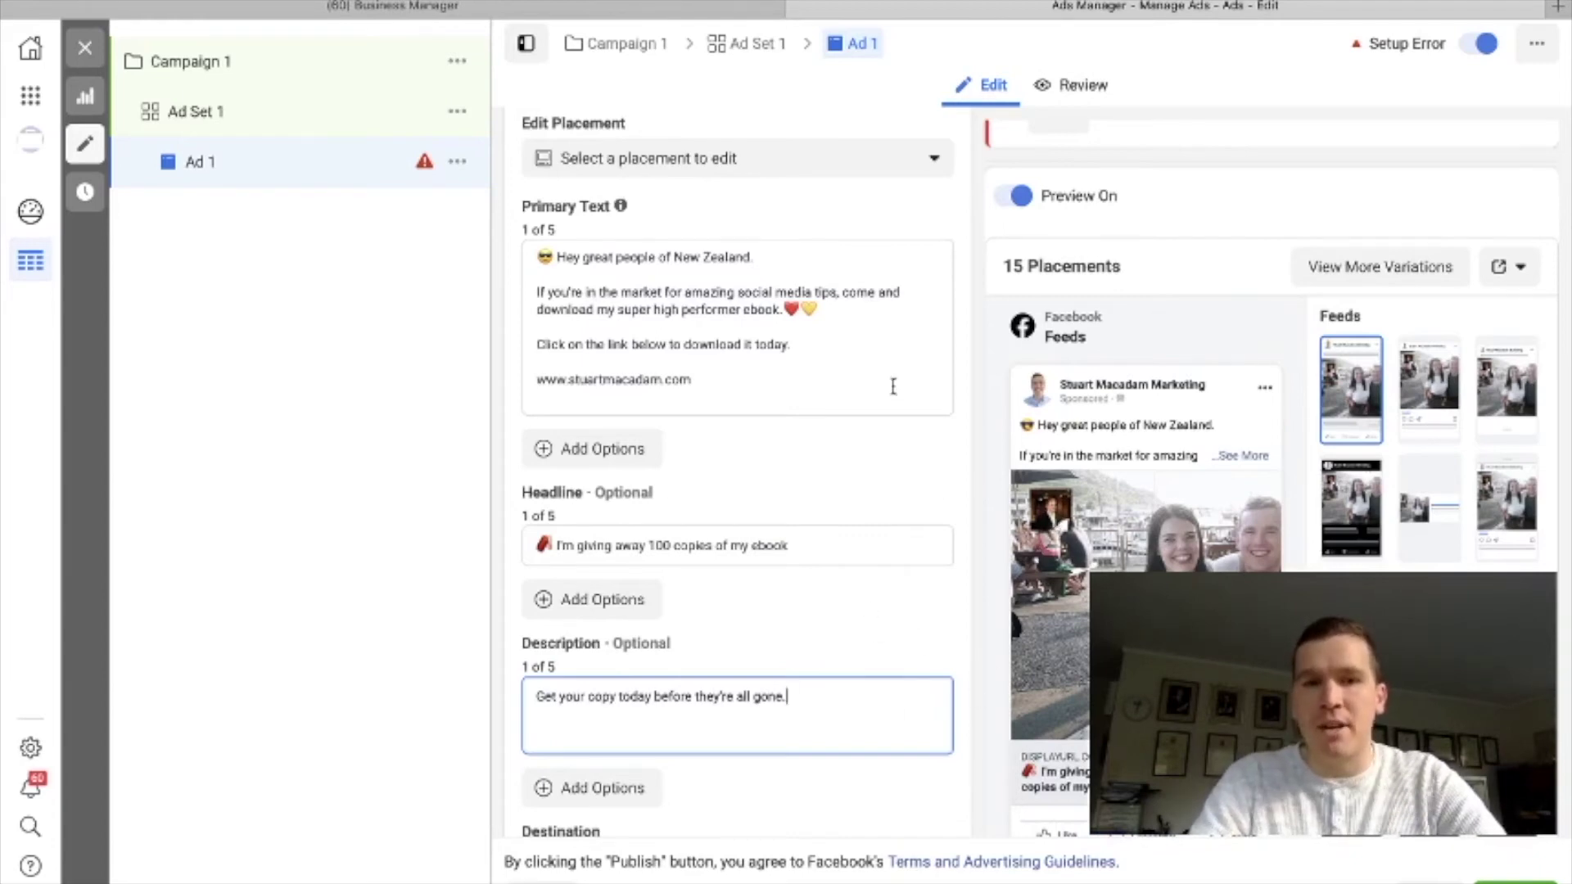
Replace the ad image with the 1440 × 884 photo of the couple from the account images.
scroll(893, 386, "up", 1)
scroll(893, 386, "up", 4)
left_click(682, 409)
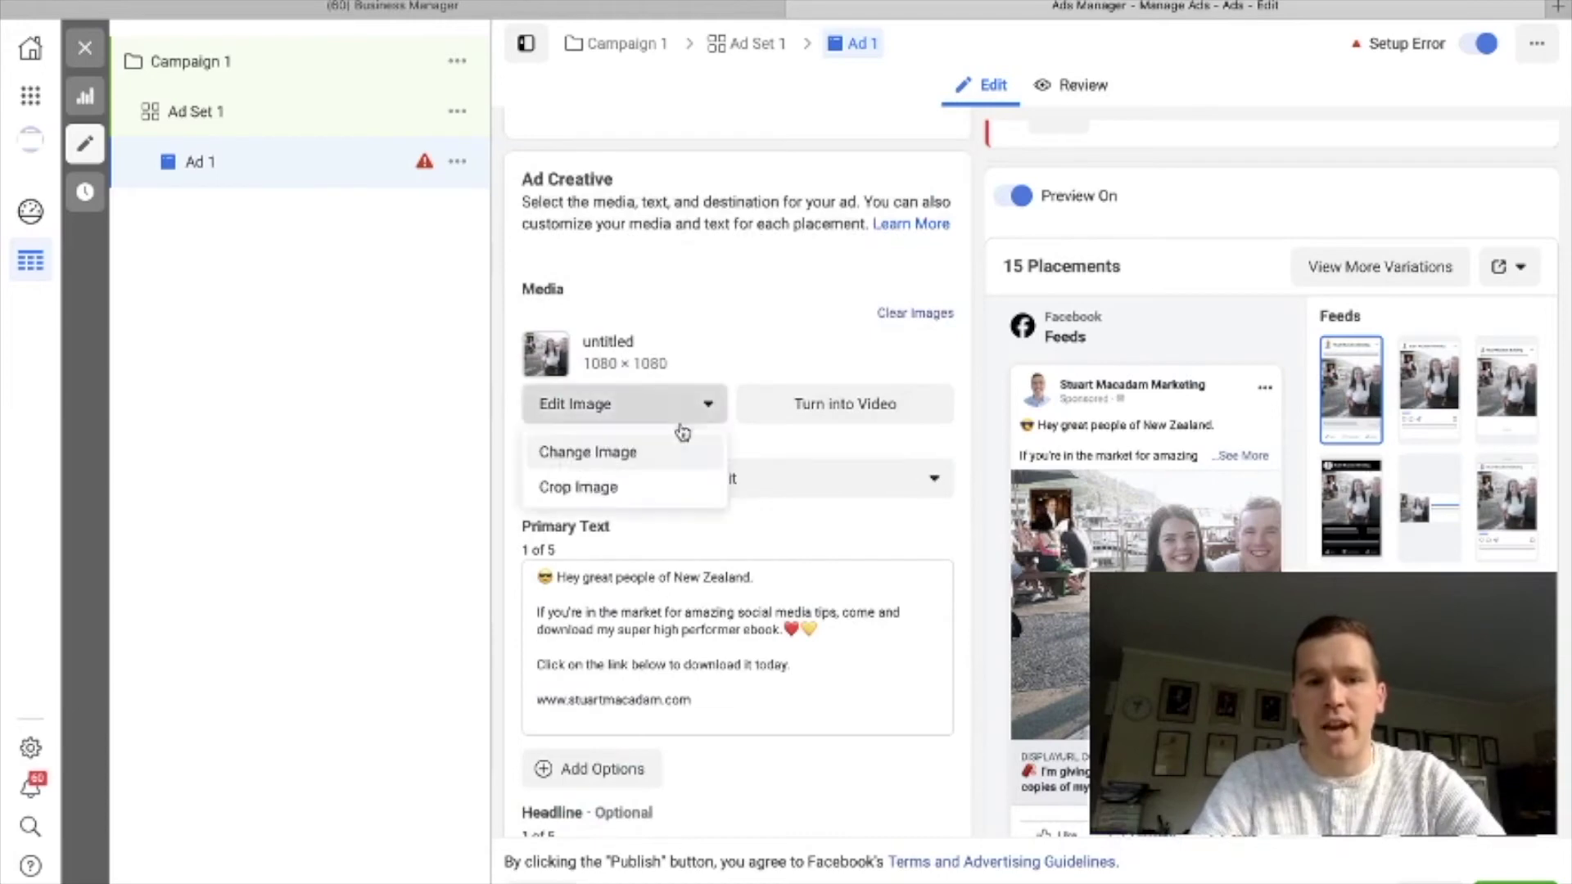
left_click(646, 455)
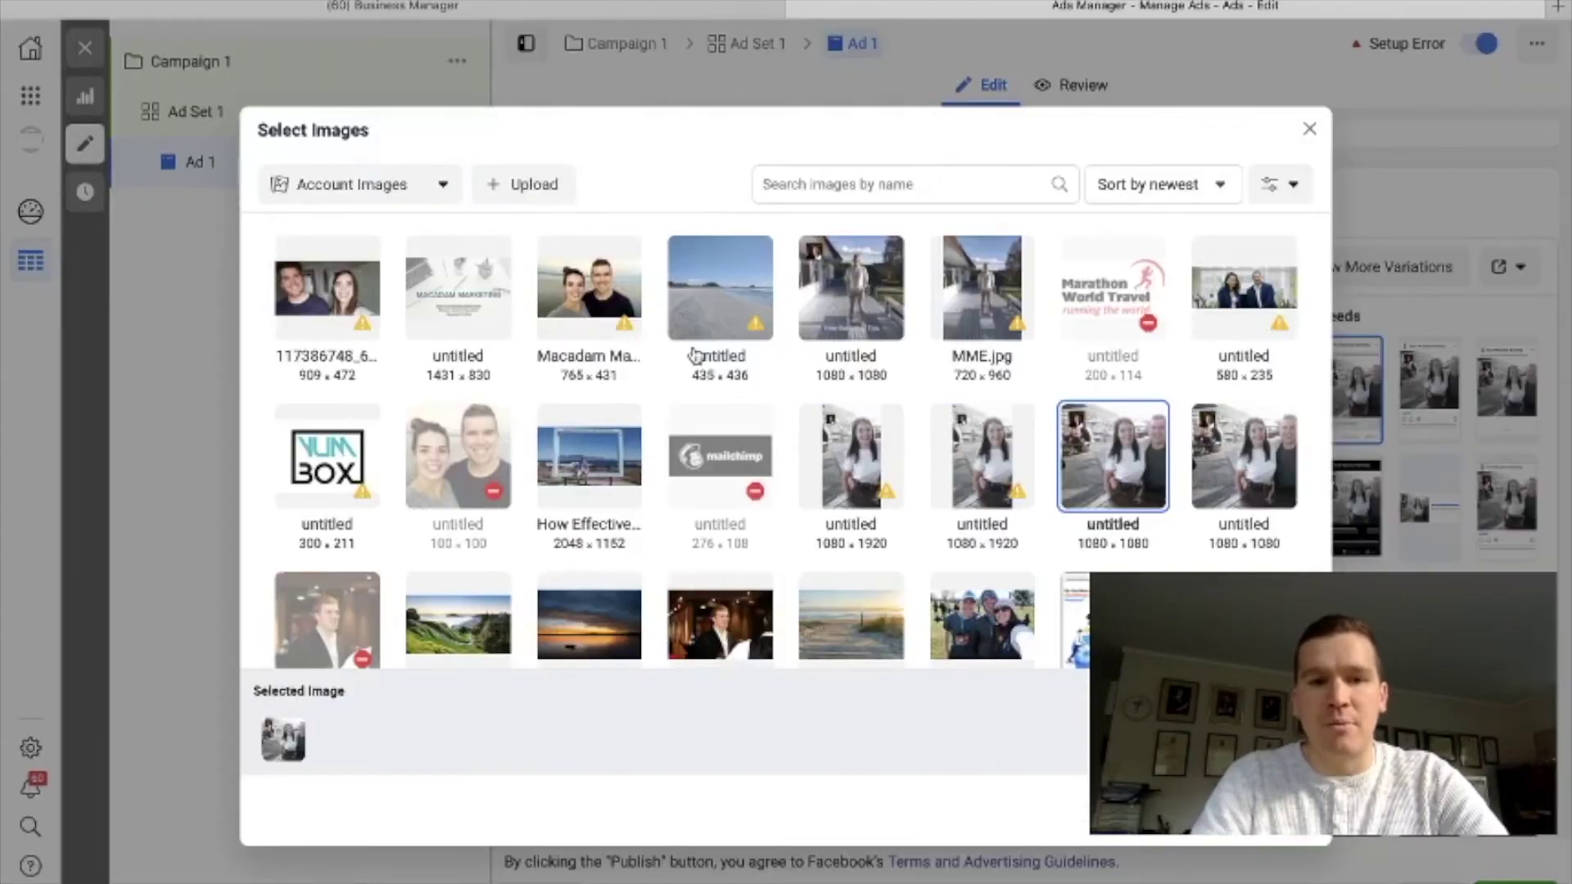
scroll(877, 422, "down", 3)
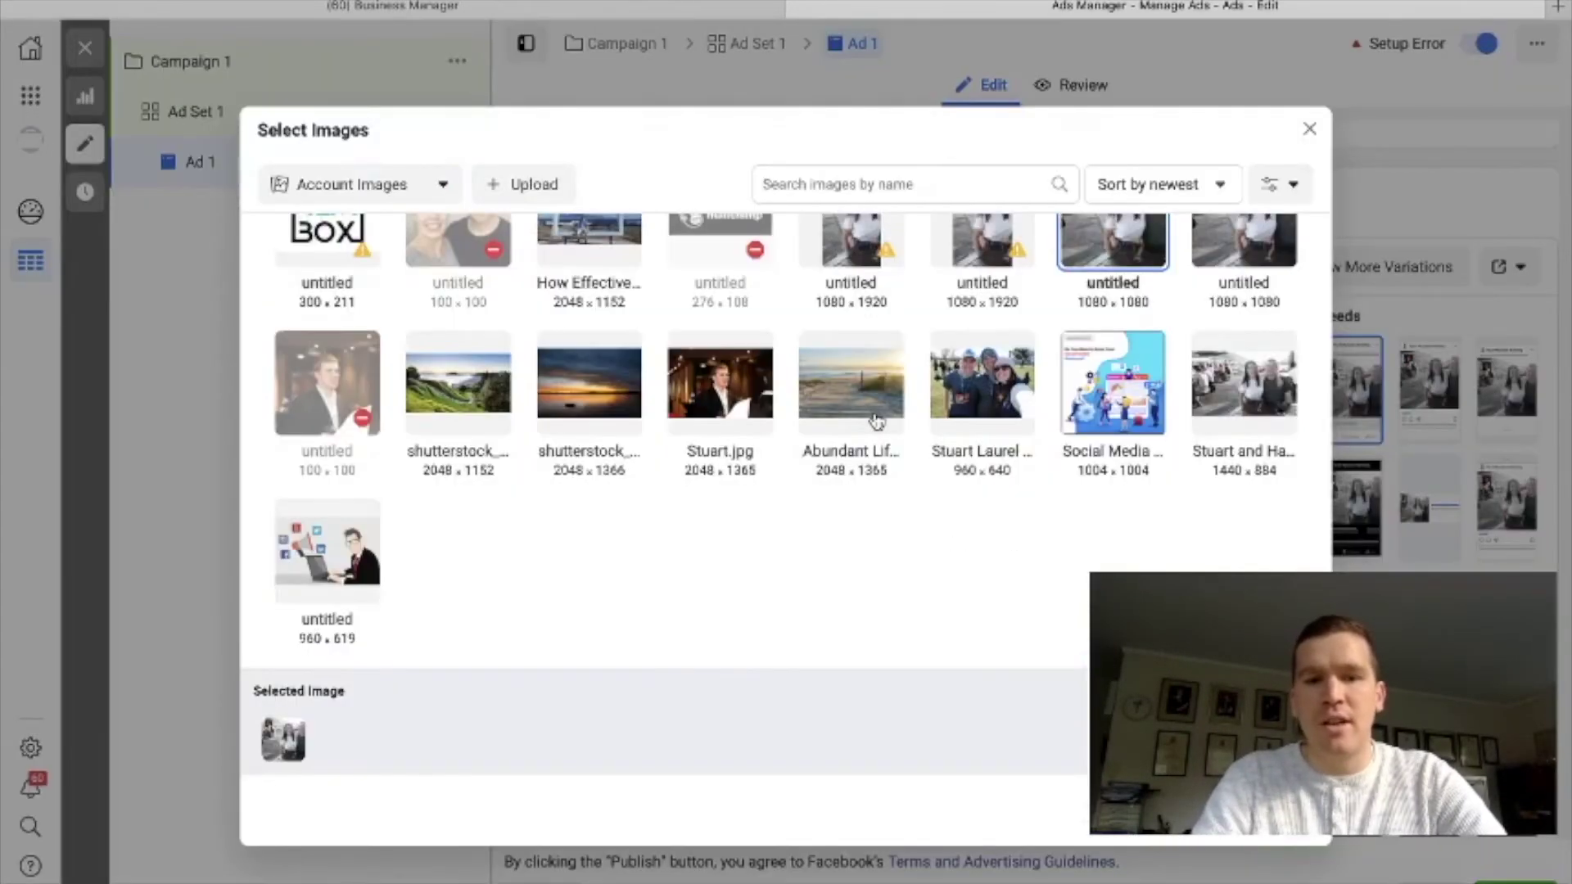
scroll(996, 442, "up", 2)
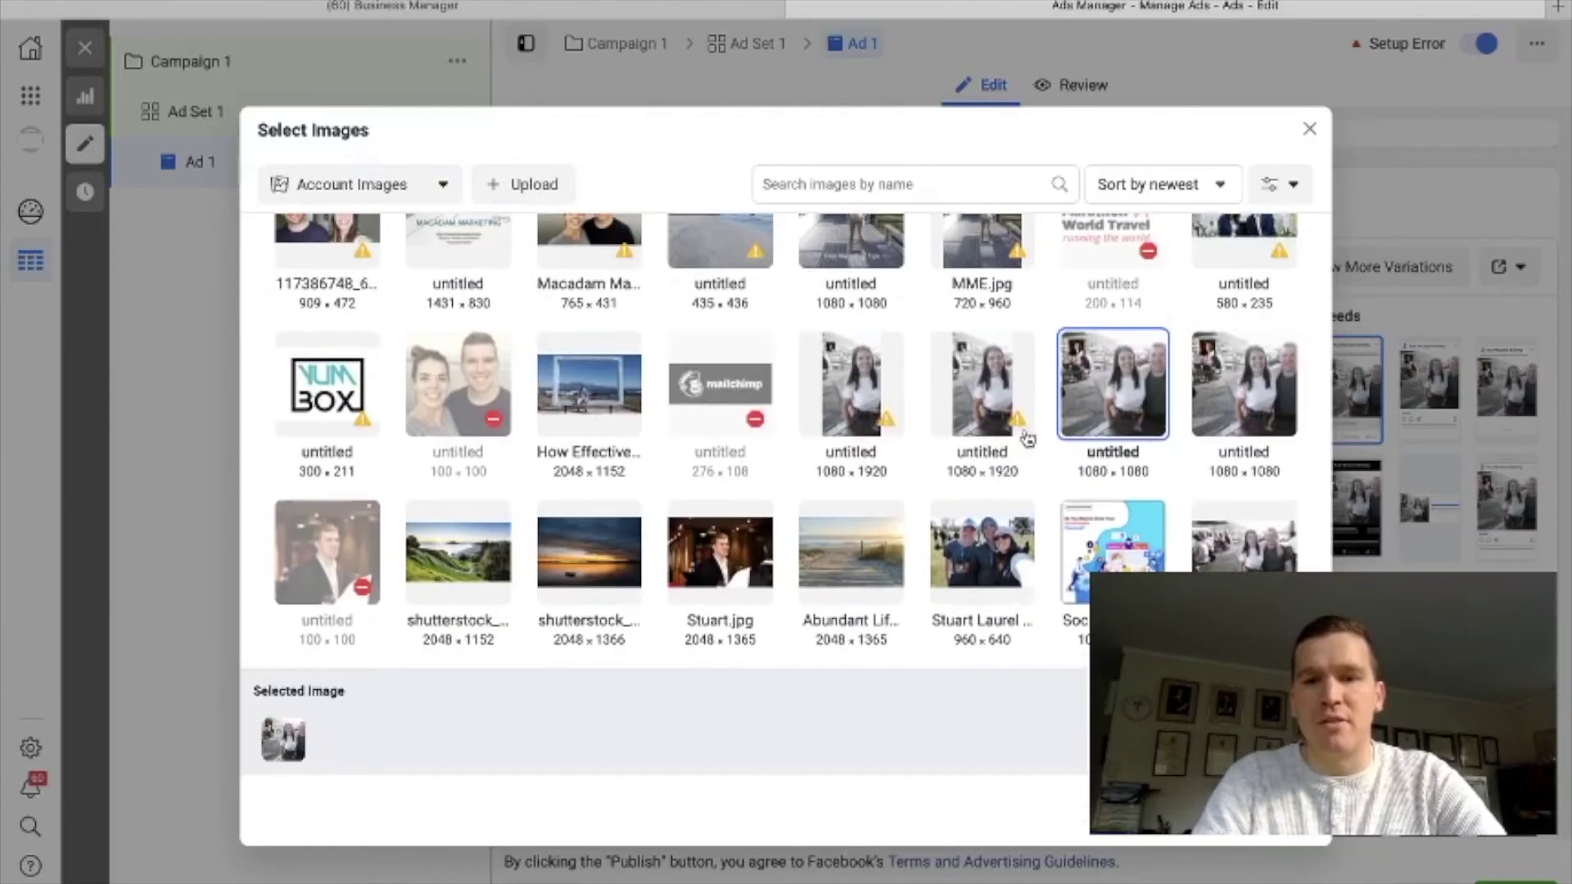
scroll(1027, 413, "up", 1)
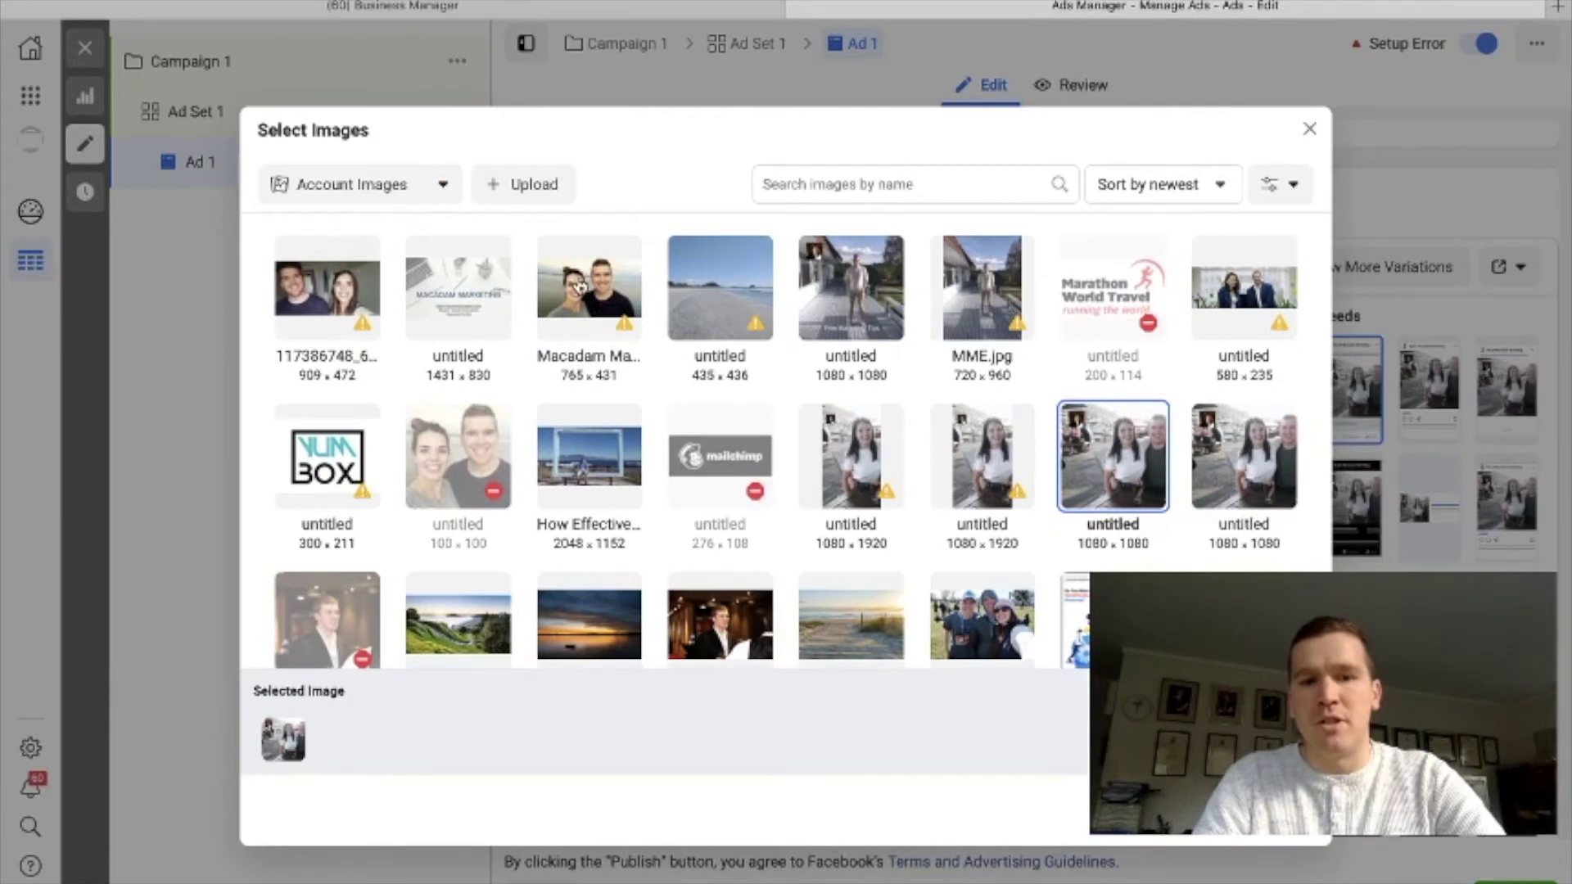
left_click(580, 287)
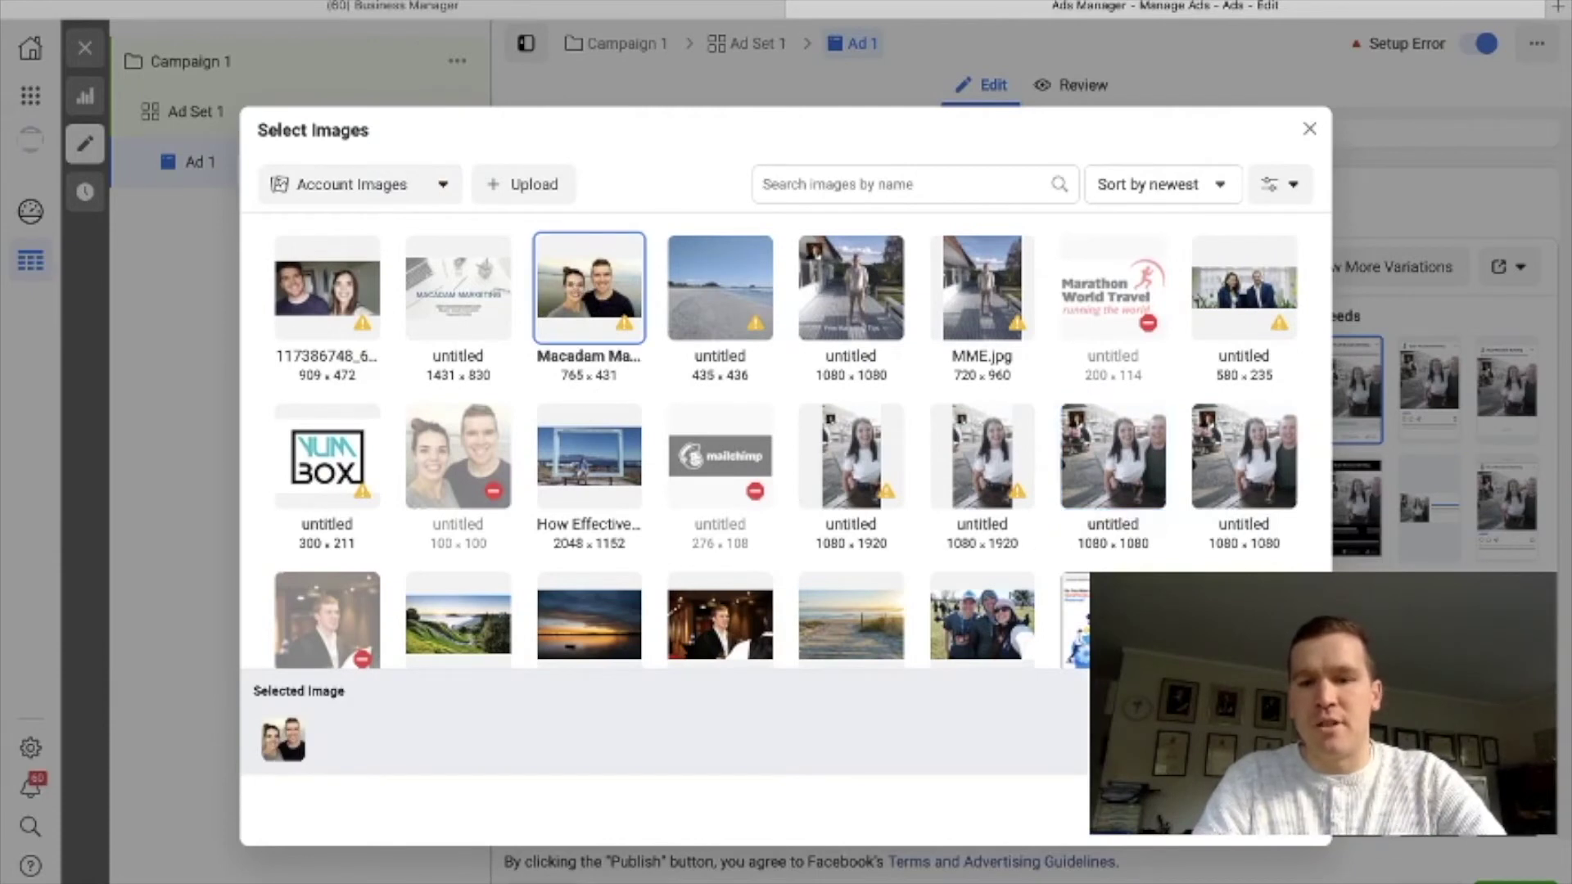
scroll(1263, 498, "down", 2)
left_click(1261, 491)
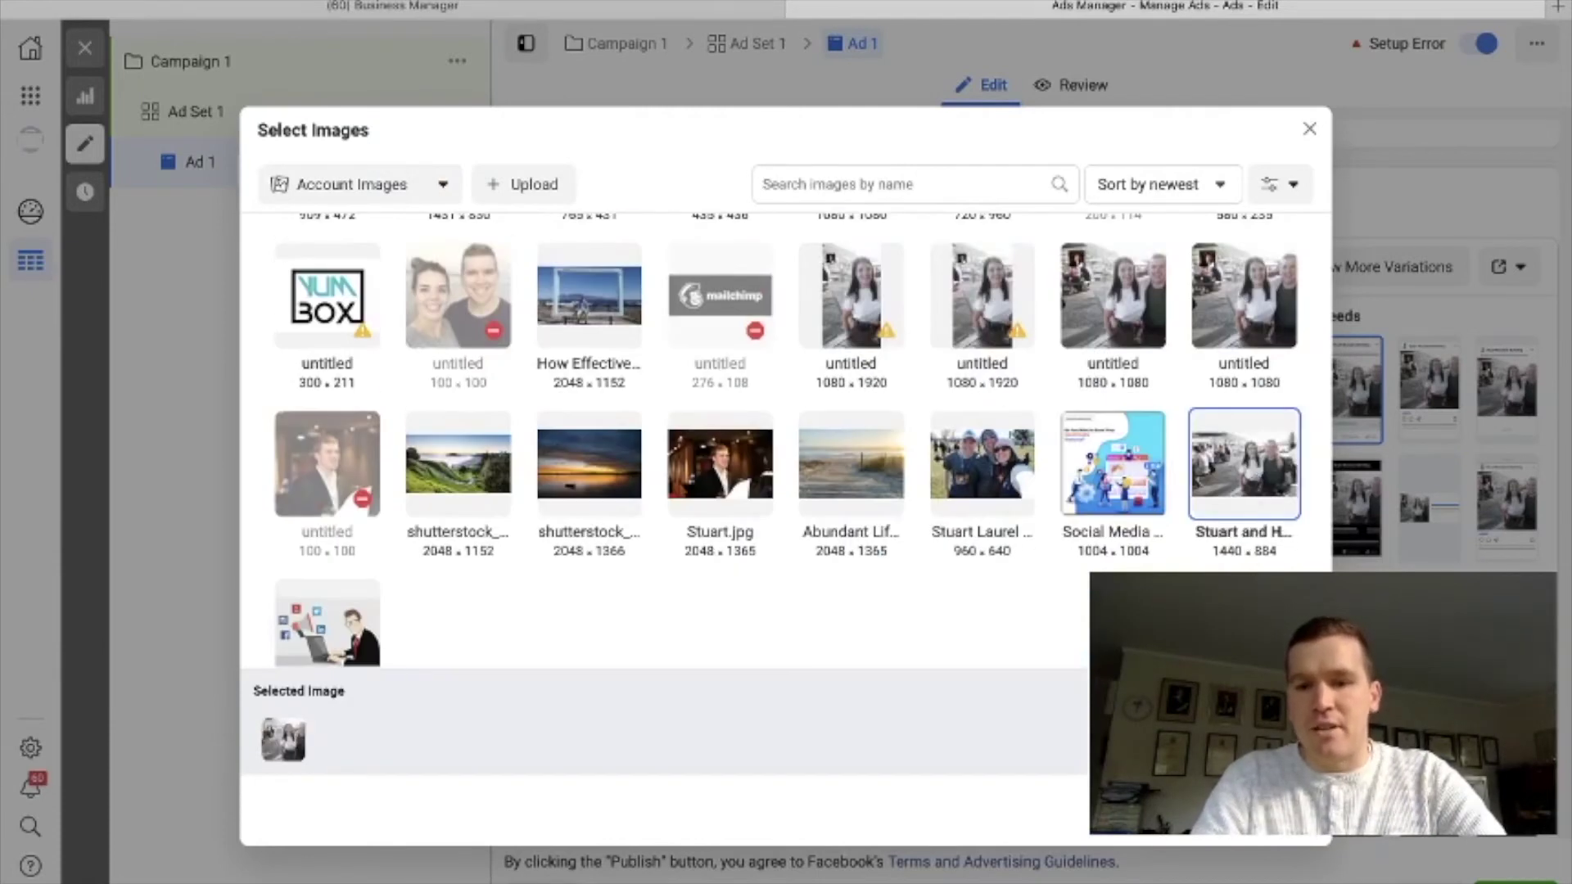
left_click(1262, 819)
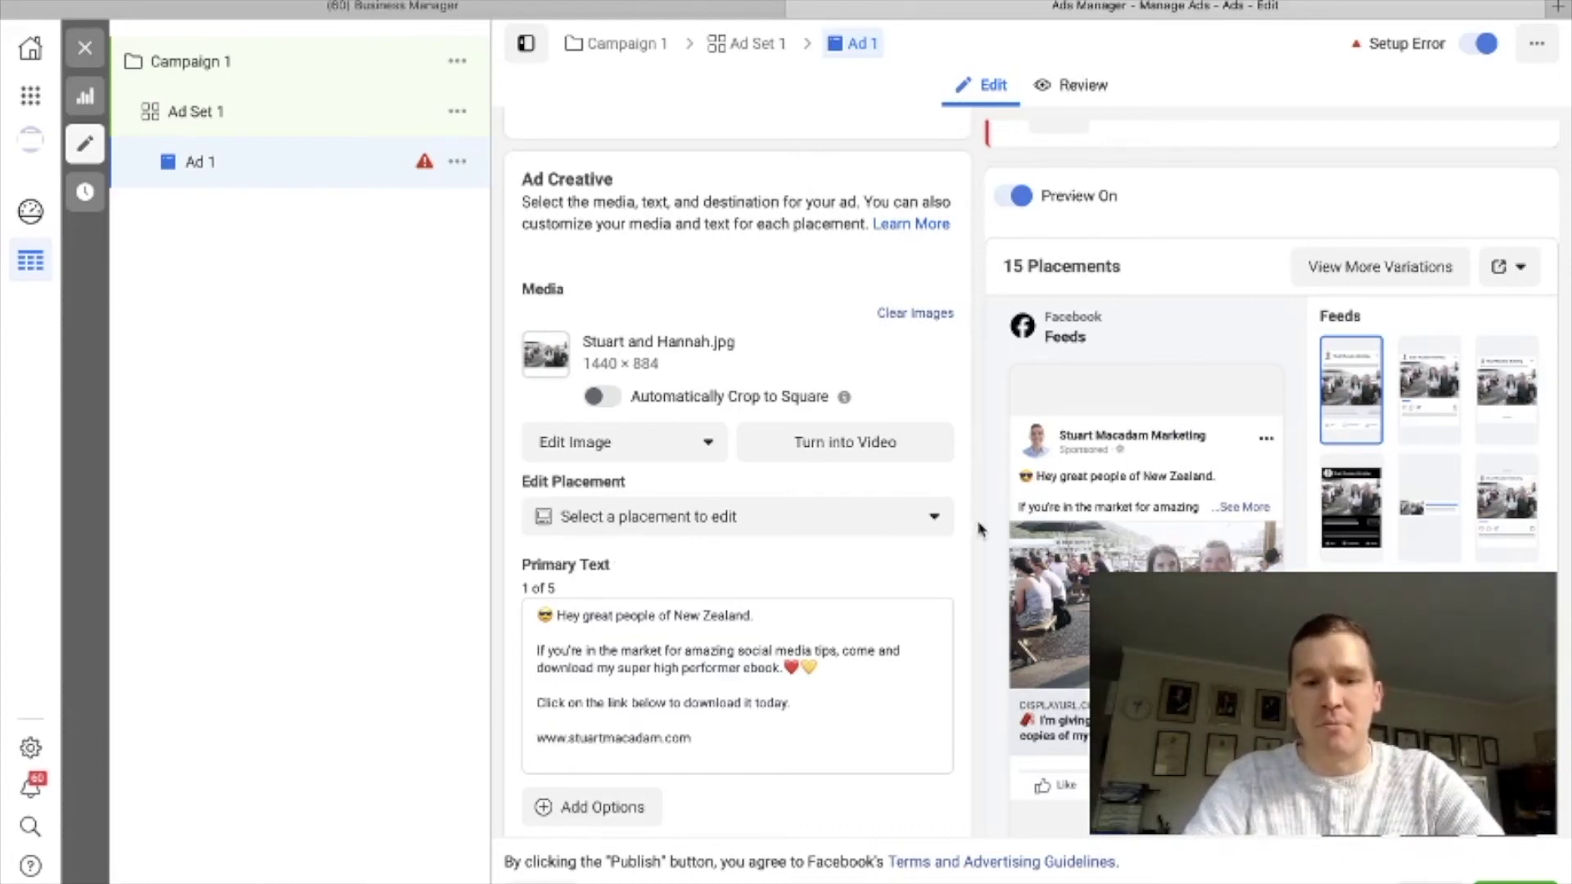
Open the stuartmacadam.com website in a new browser tab to get the destination address for the ad.
scroll(975, 528, "down", 1)
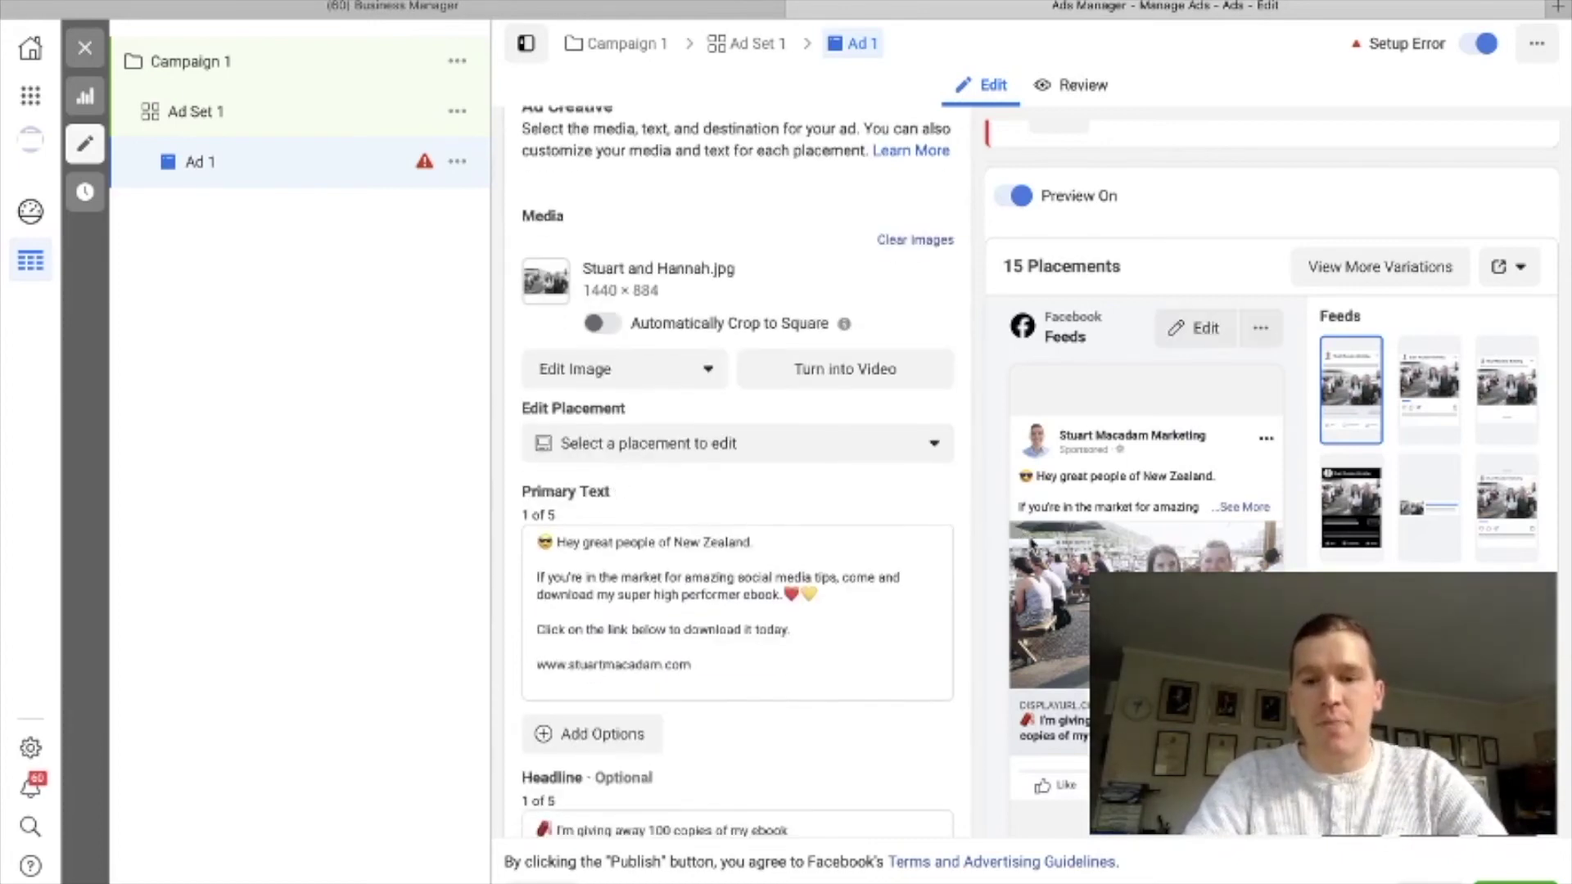
scroll(976, 527, "down", 3)
scroll(974, 526, "down", 5)
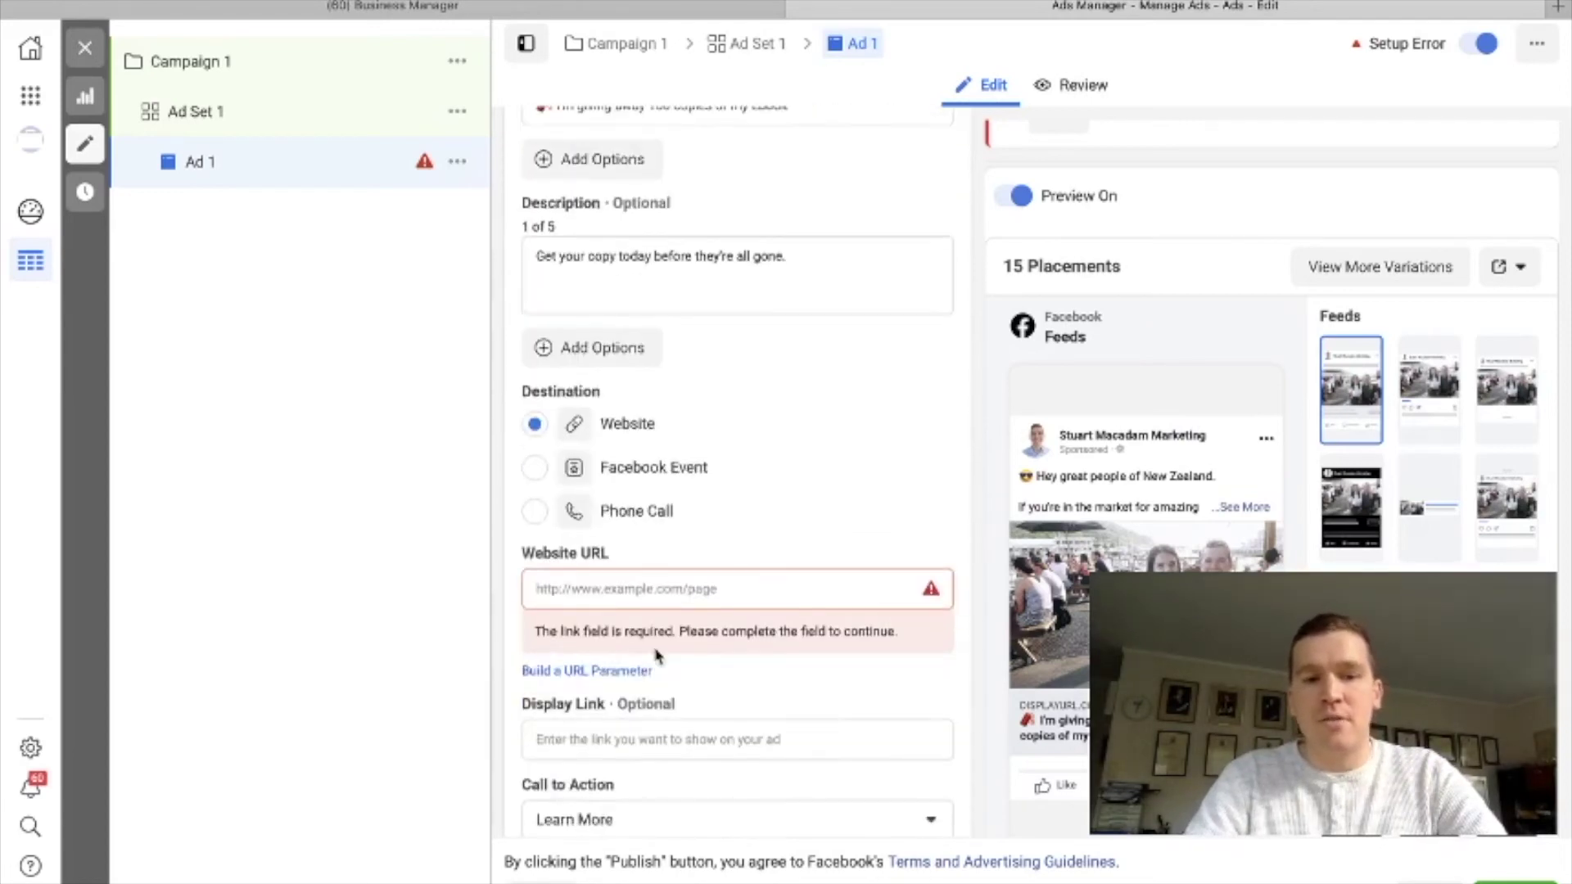
left_click(1556, 6)
type("stu")
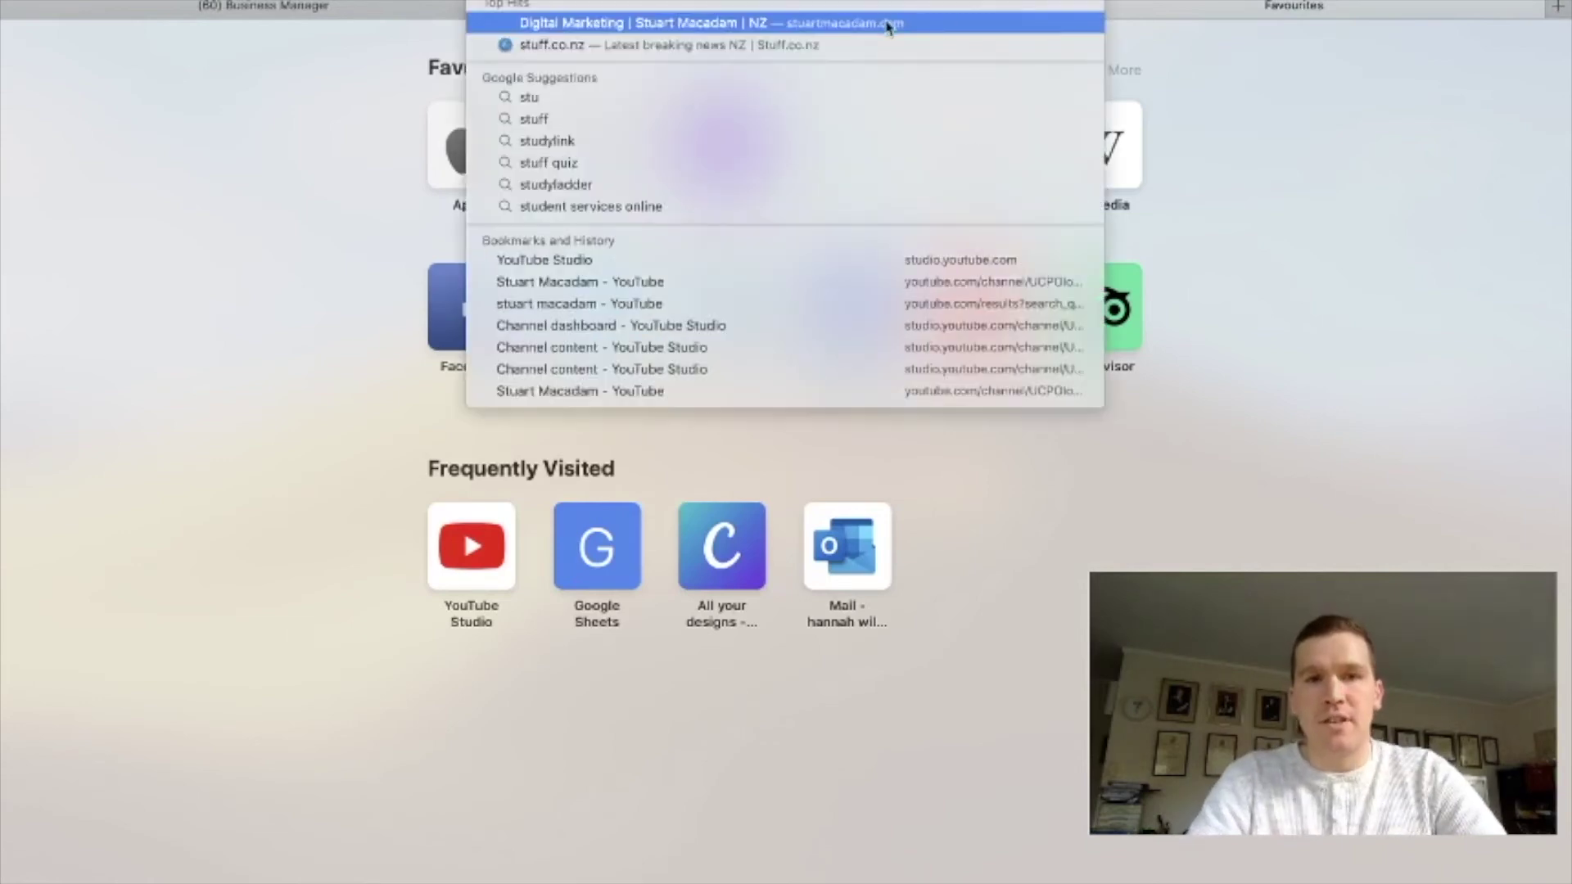
left_click(876, 19)
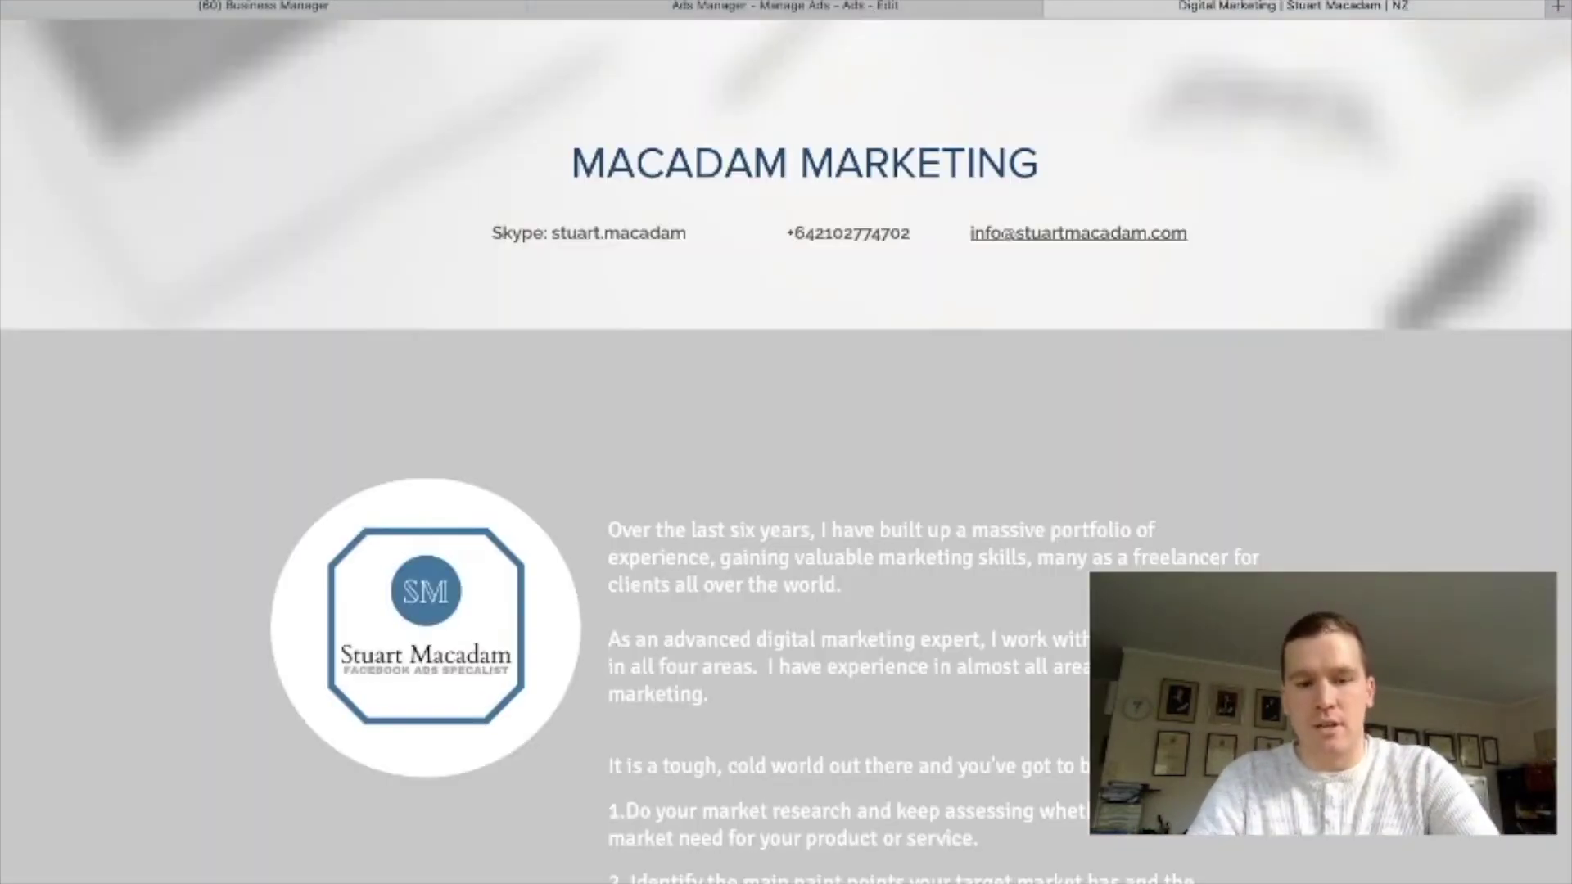
Return to the ad editor and paste the copied YouTube channel link as the website URL.
left_click(829, 8)
left_click(719, 588)
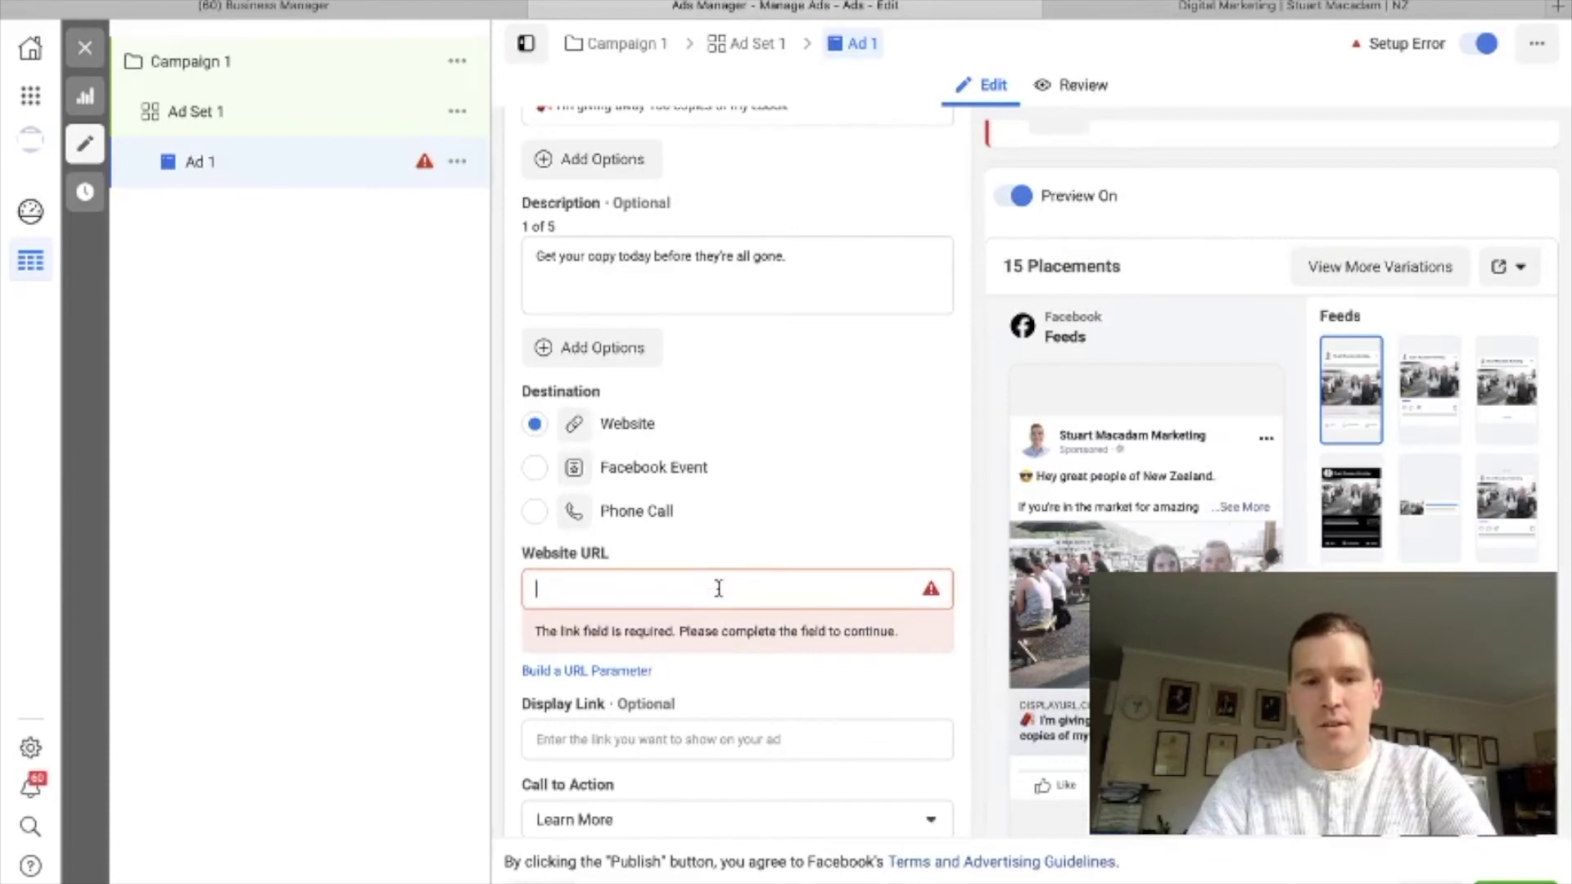
type("https://www.youtube.com/channel/UCPOlobzXBnAlWVS2m9u6gFA?fbclid=IwAR2jGtBwH9kv_ENYXvGWyIlpE2NPjF7RsoQvBHdTxyURtSJLRcVCafxwEVI")
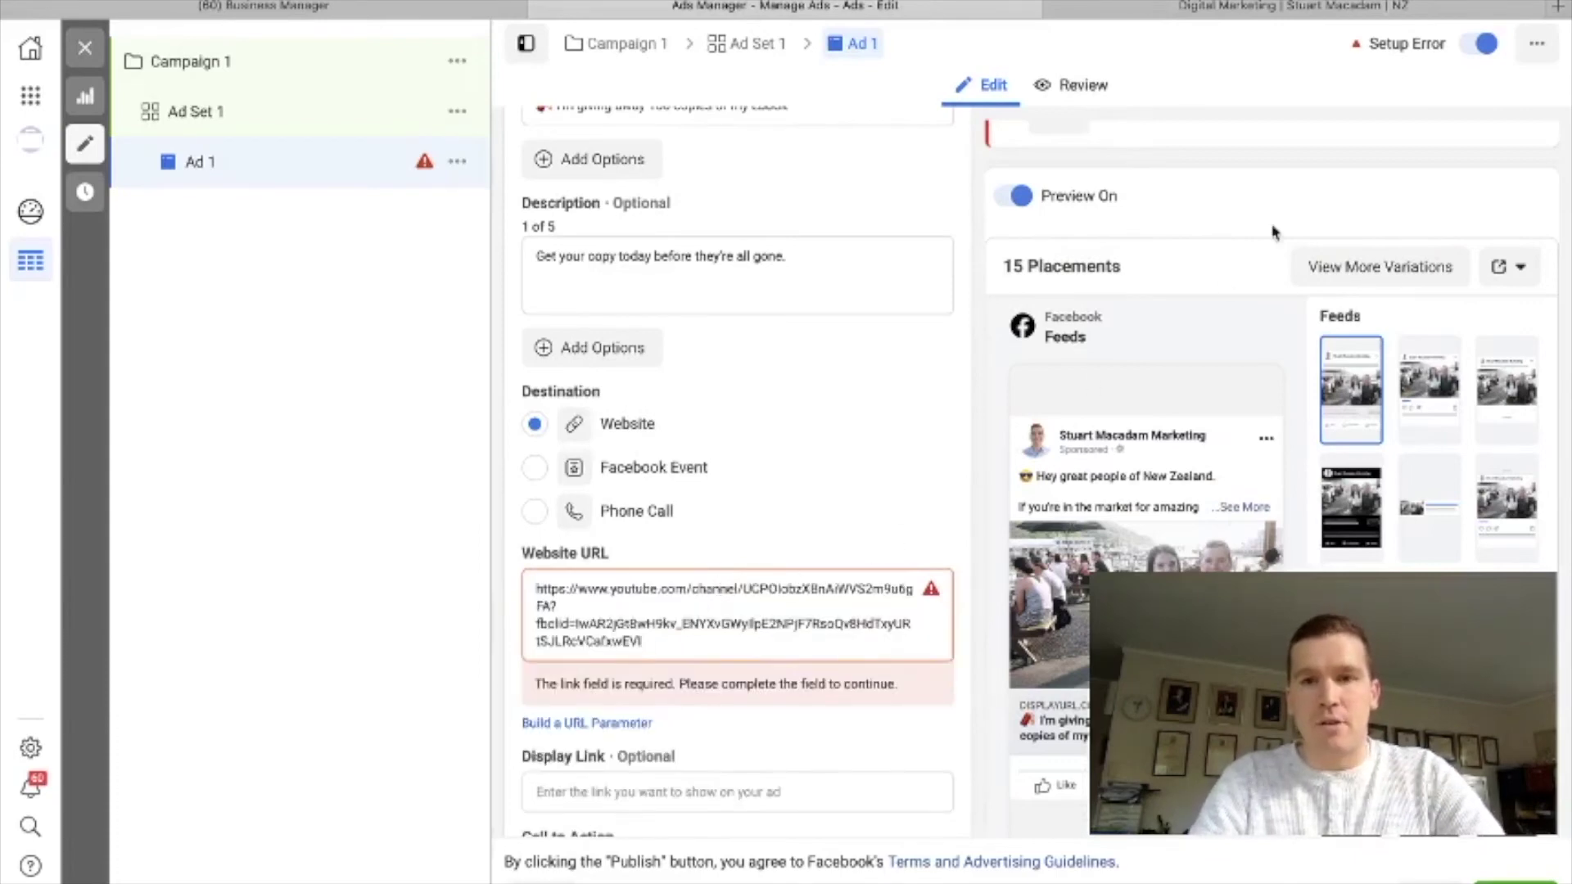
left_click(1259, 17)
key("super+l")
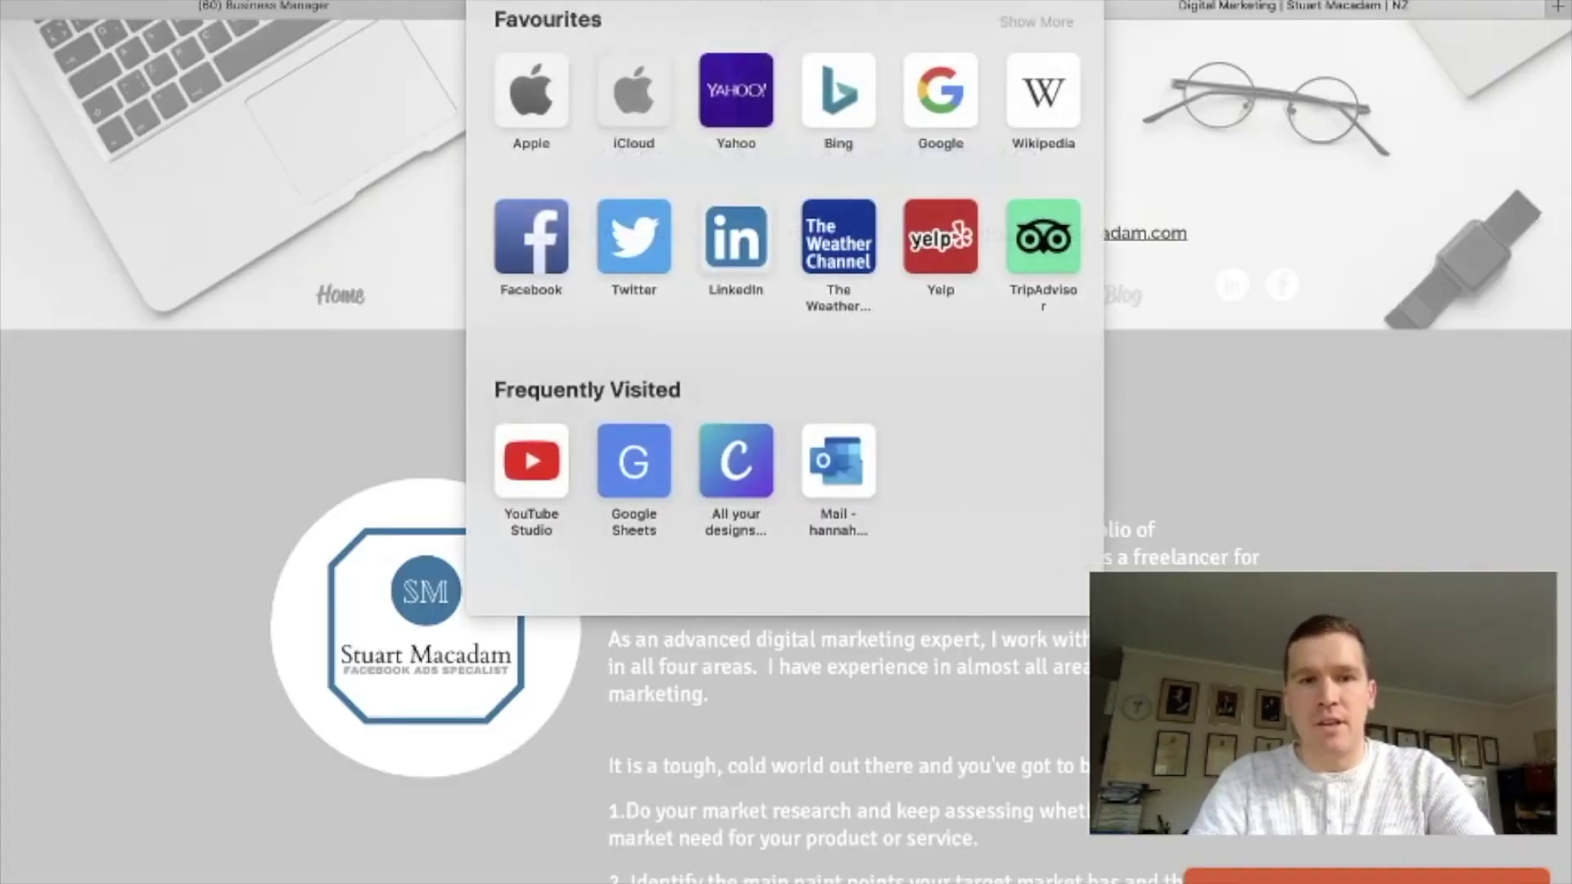
left_click(1216, 48)
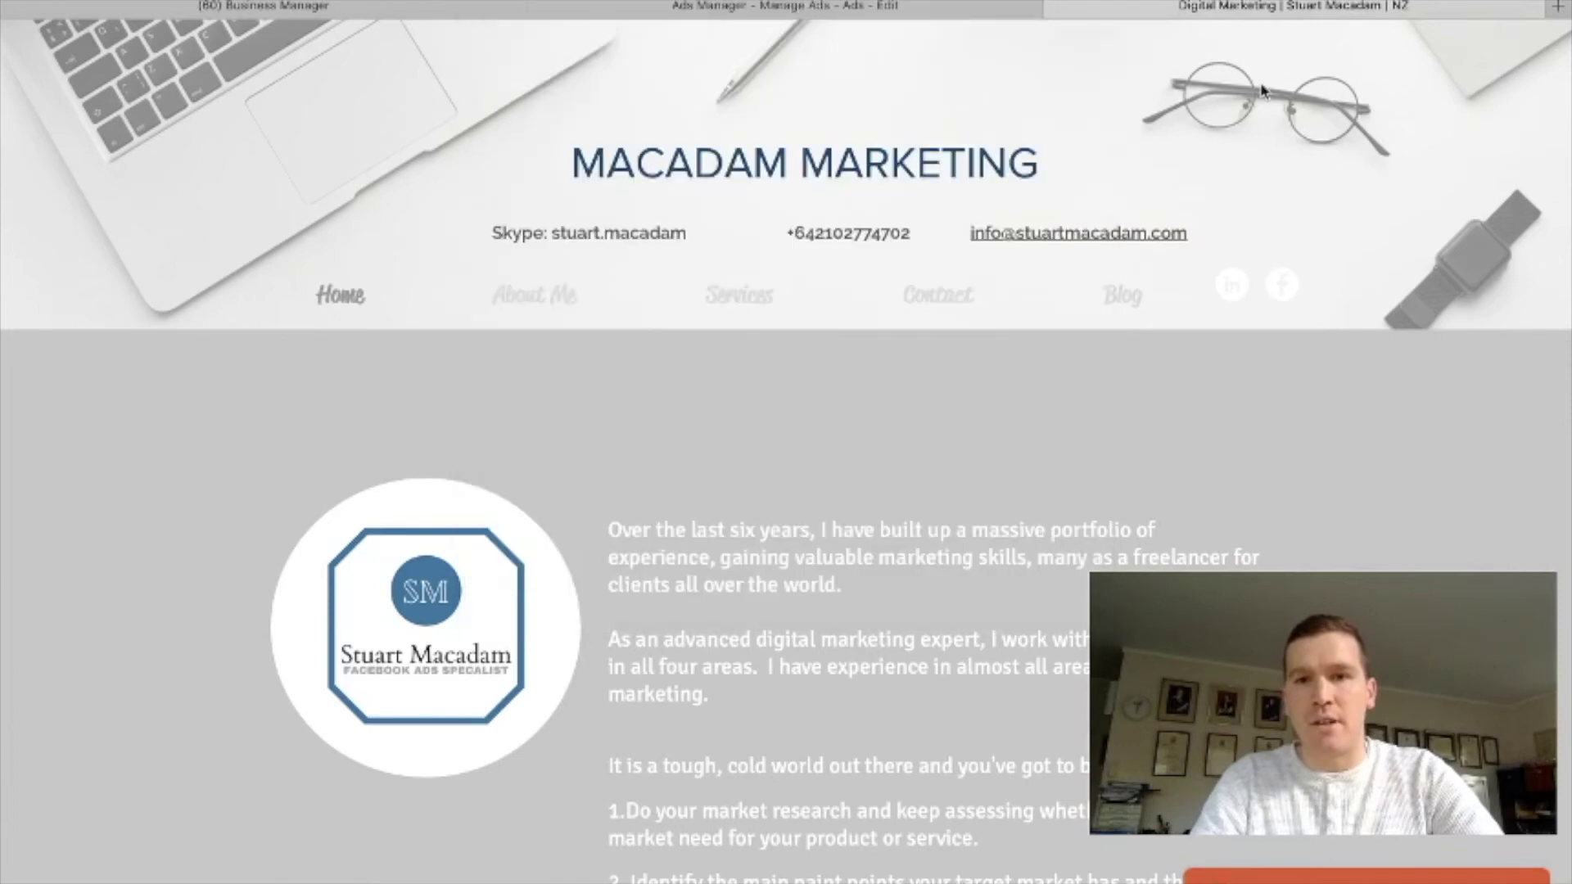
left_click(838, 12)
left_click_drag(740, 658, 493, 583)
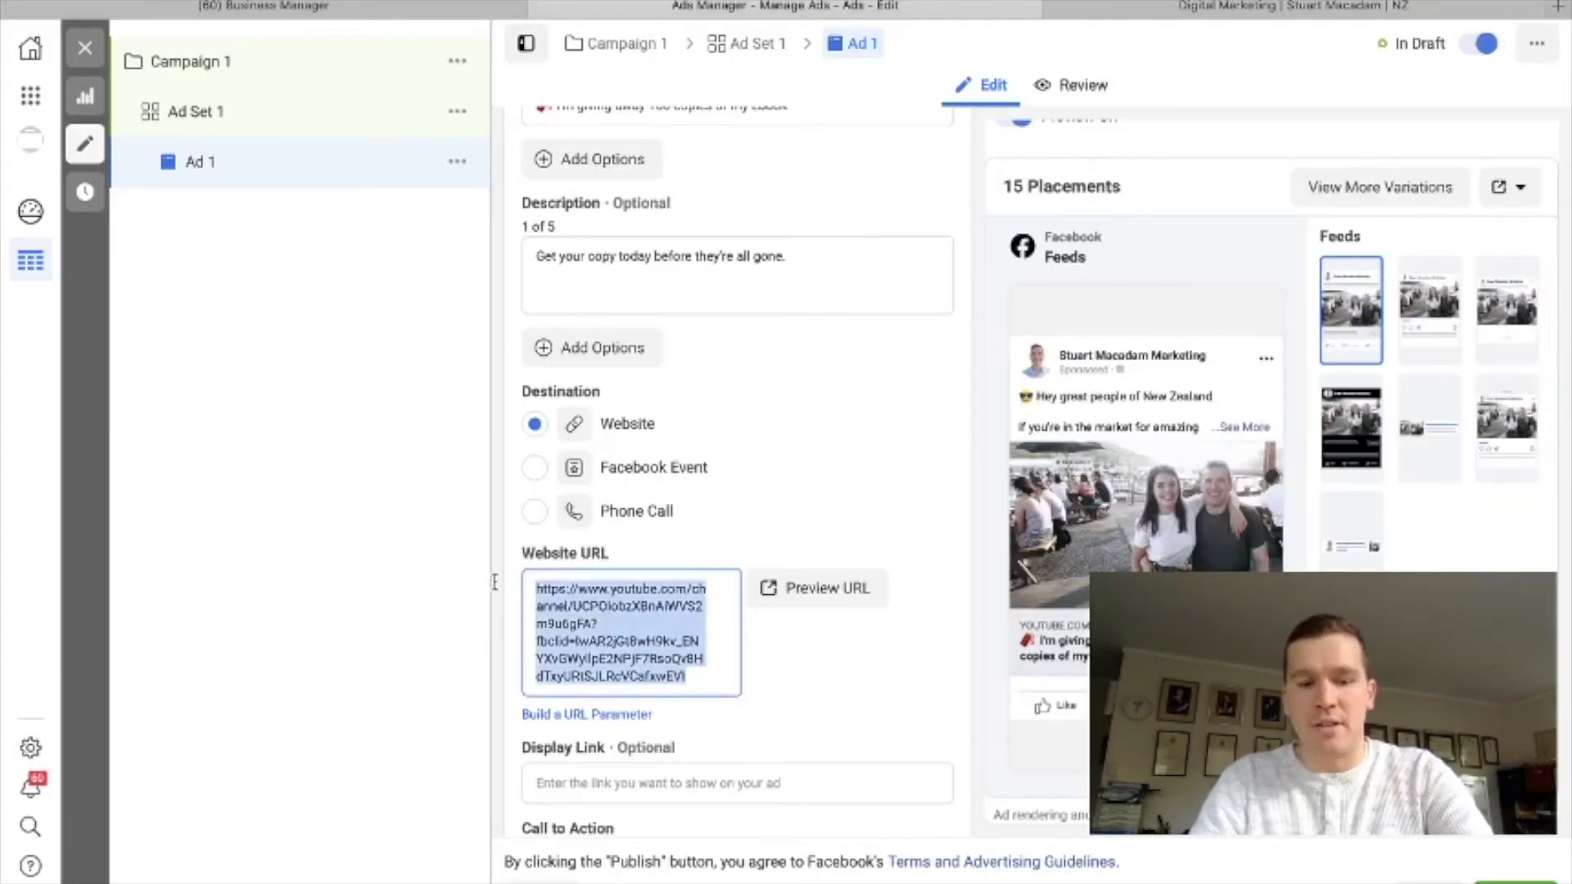
type("https://www.stuartmacadam.com")
left_click(897, 638)
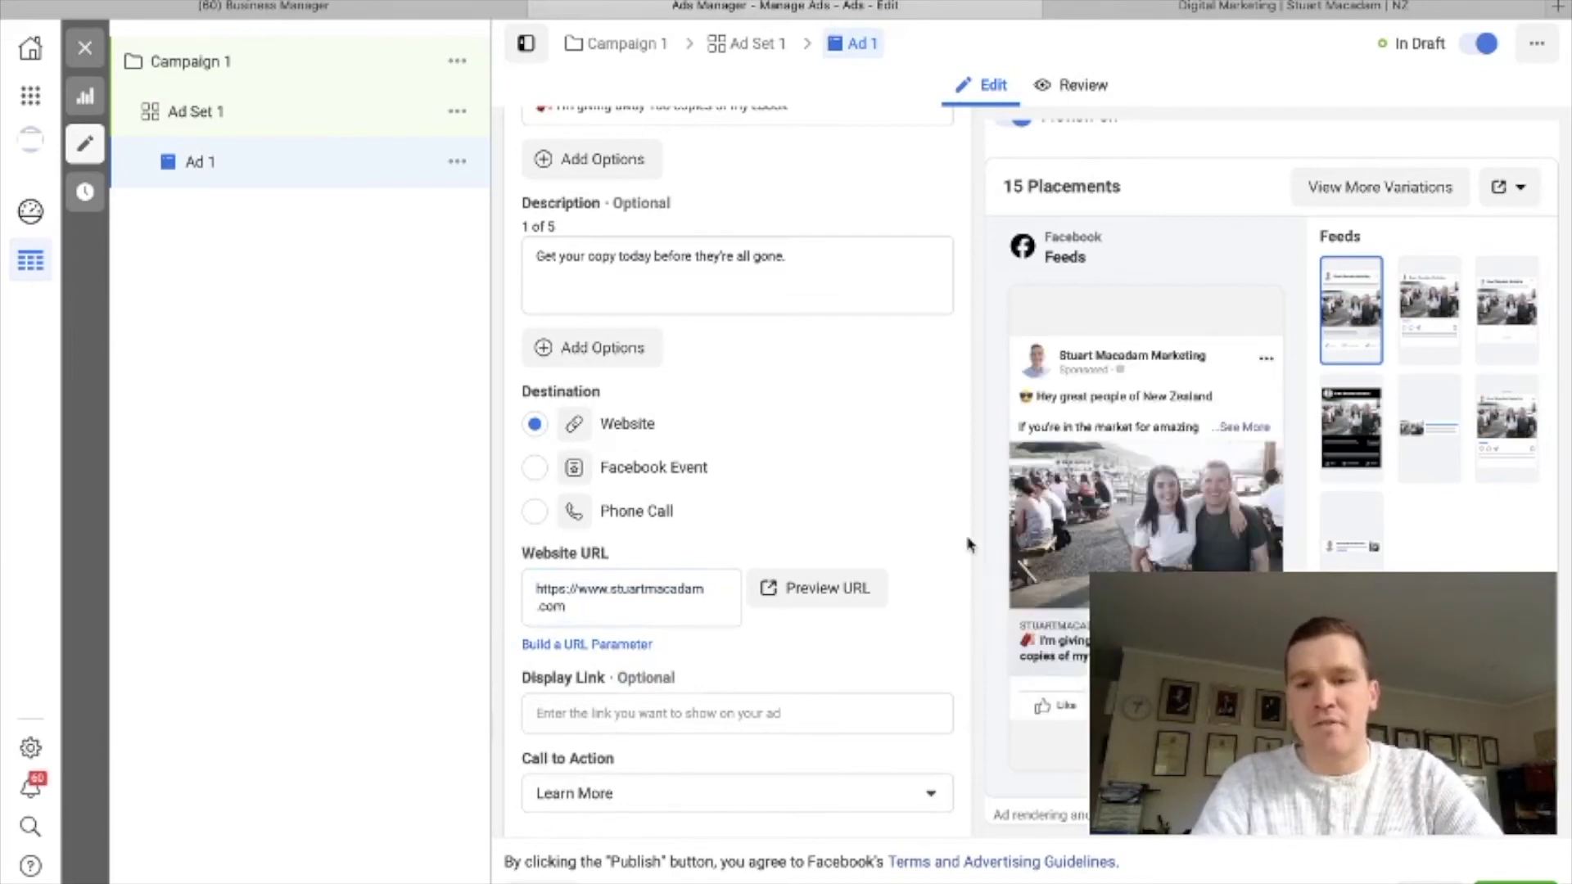
Set the ad's call to action to No Button.
scroll(968, 544, "down", 3)
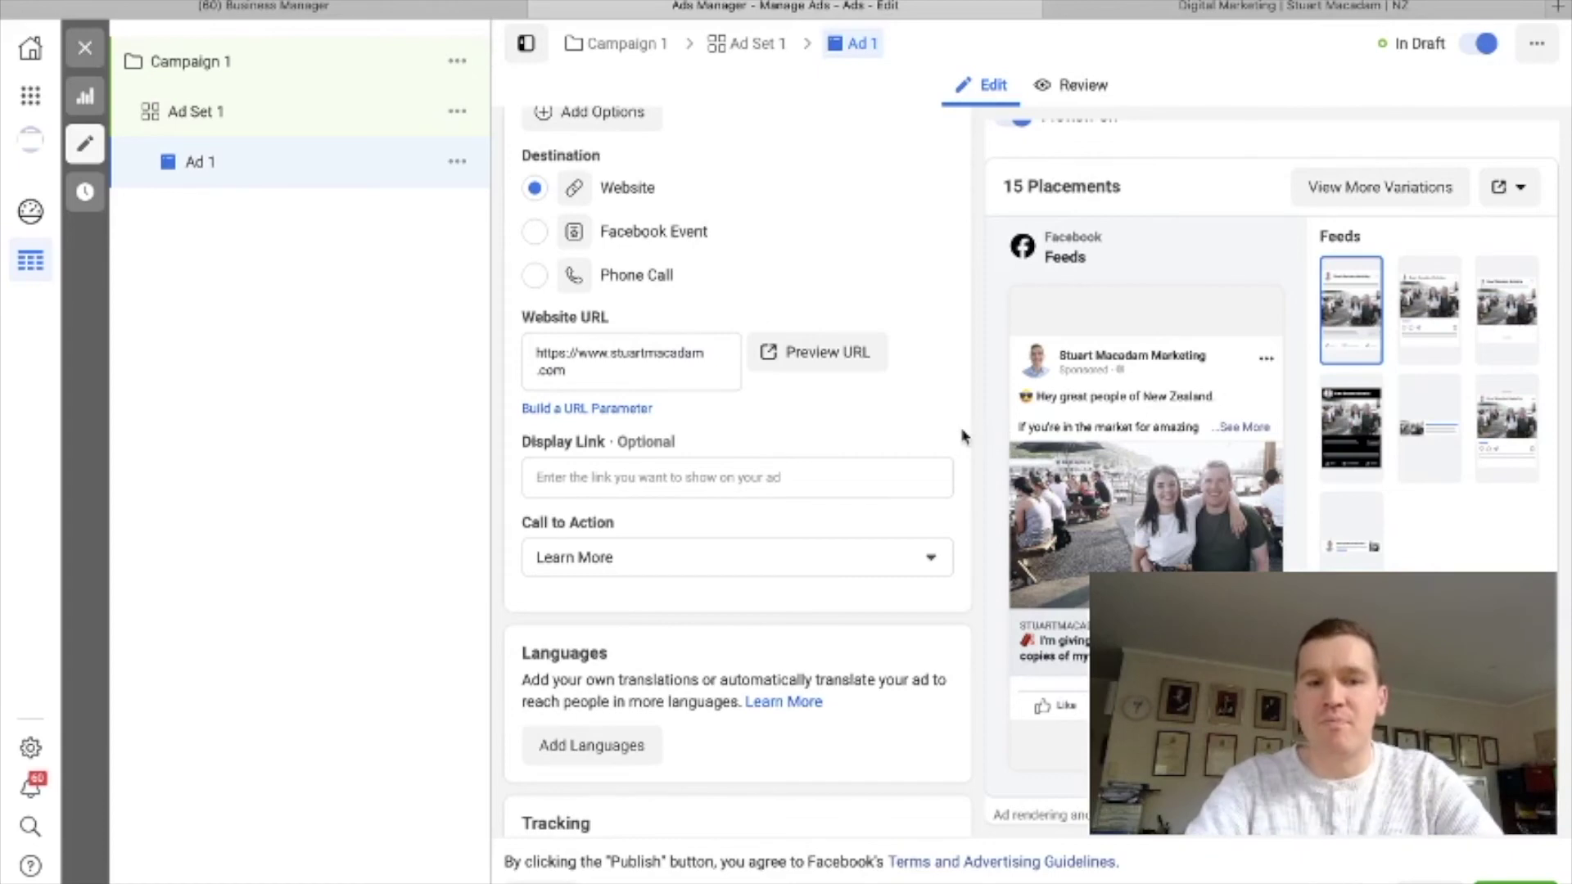
scroll(962, 436, "down", 2)
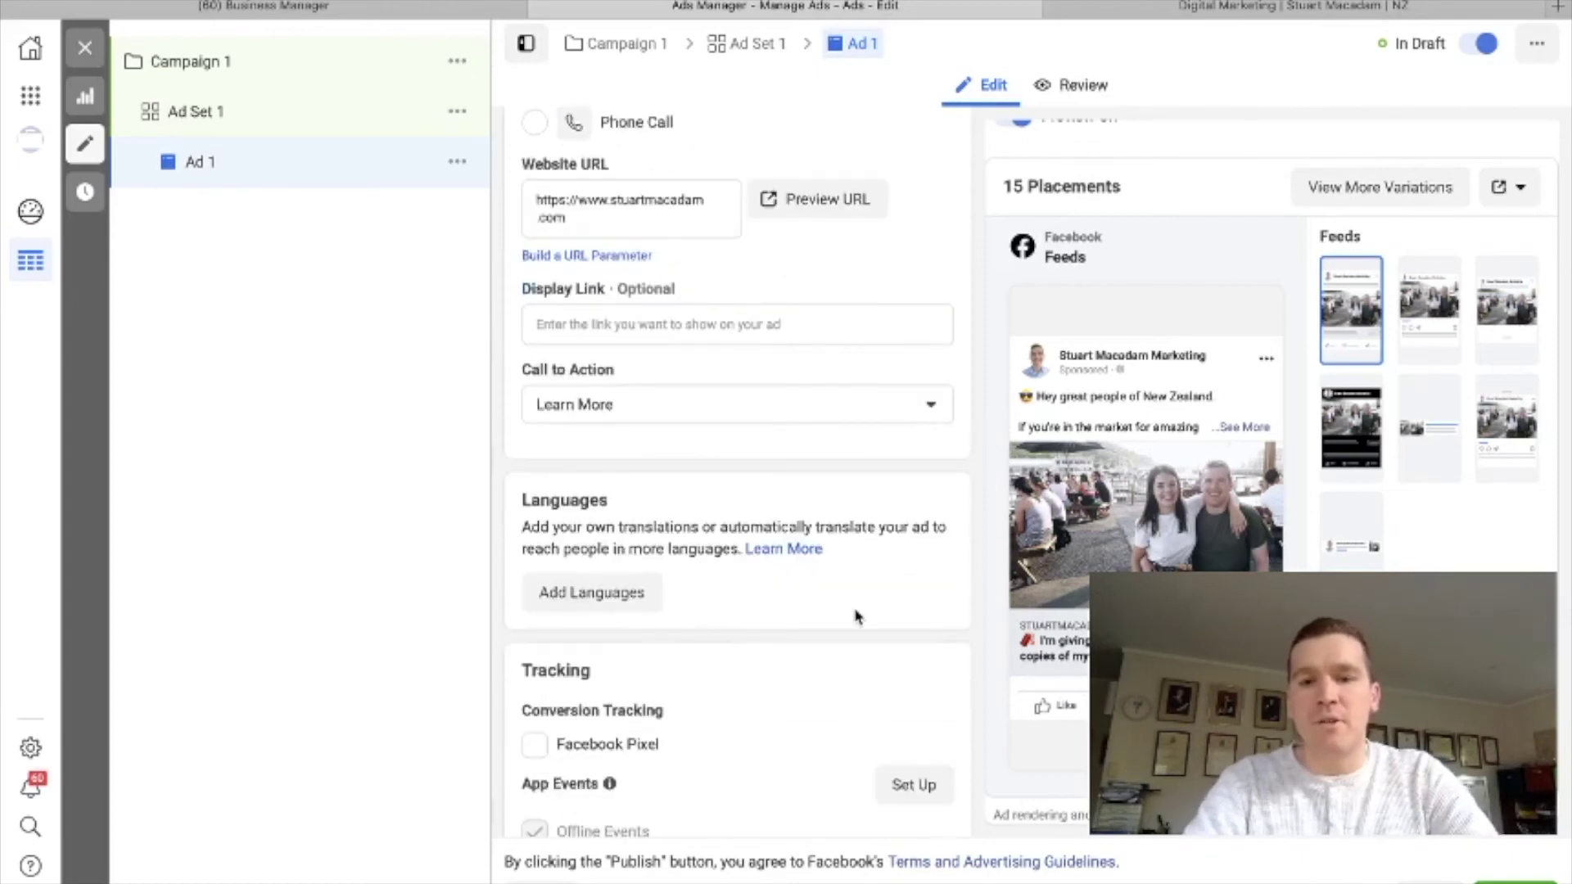
left_click(751, 398)
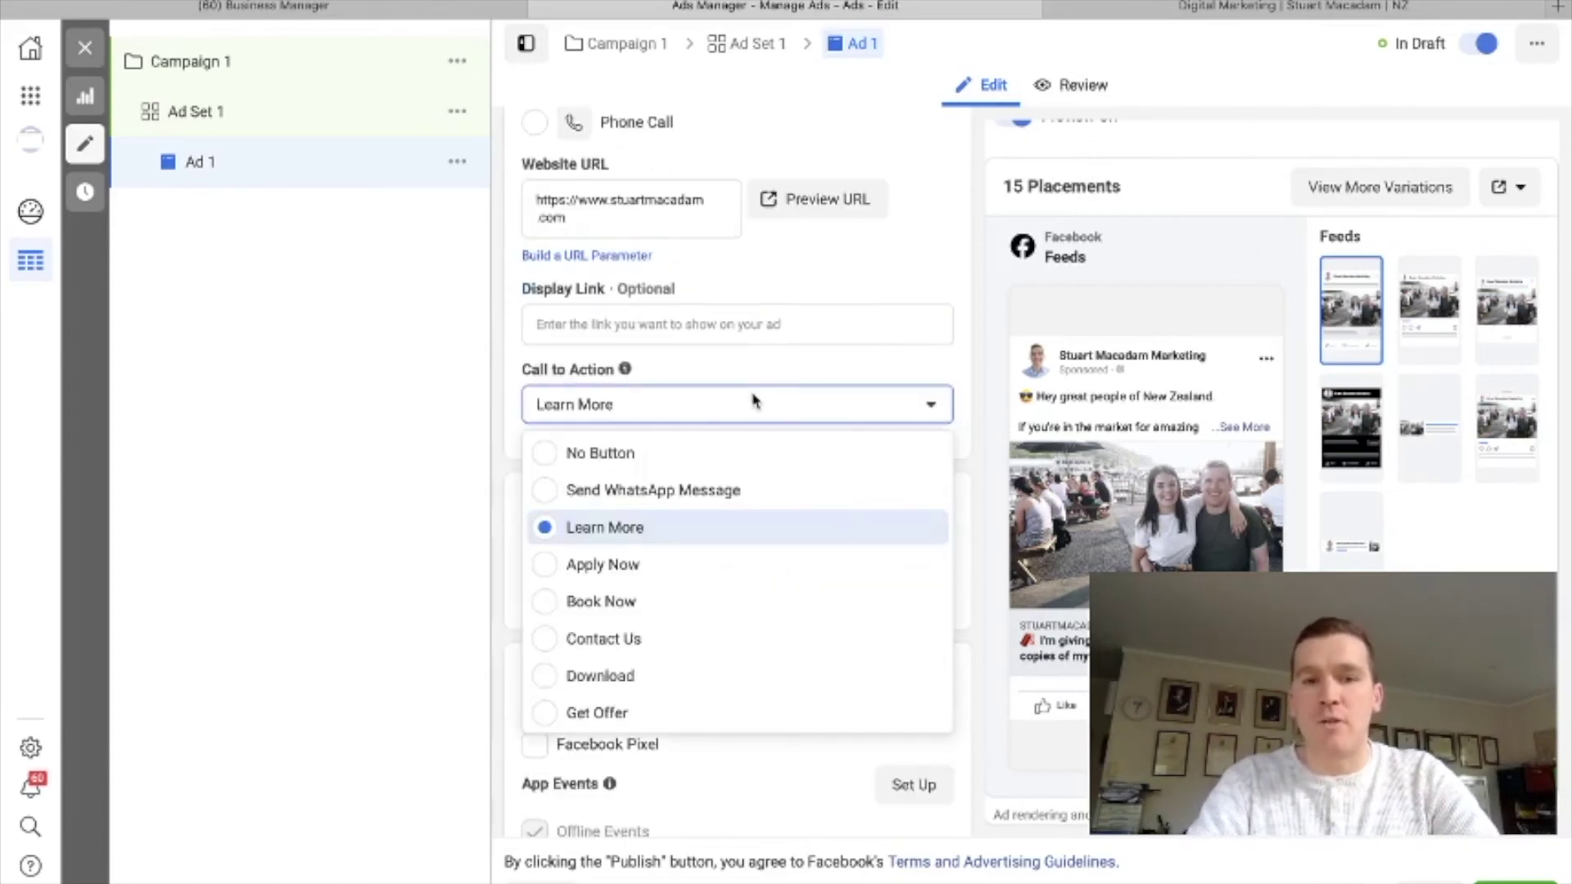
left_click(548, 456)
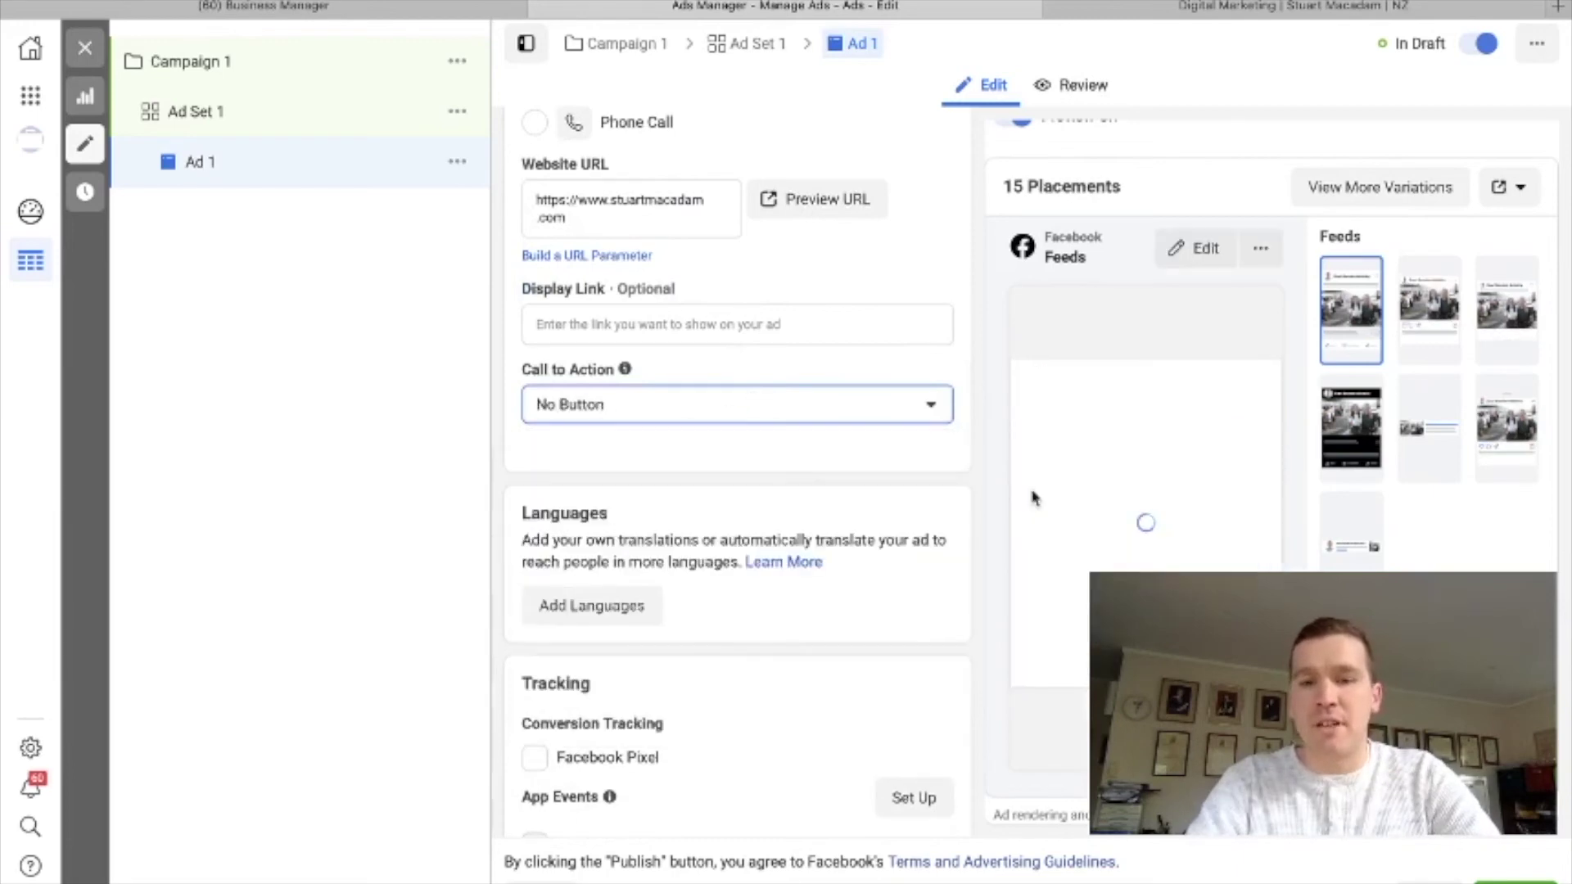
Try Book Now and Get Offer as the ad's call to action.
left_click(819, 406)
scroll(614, 501, "down", 2)
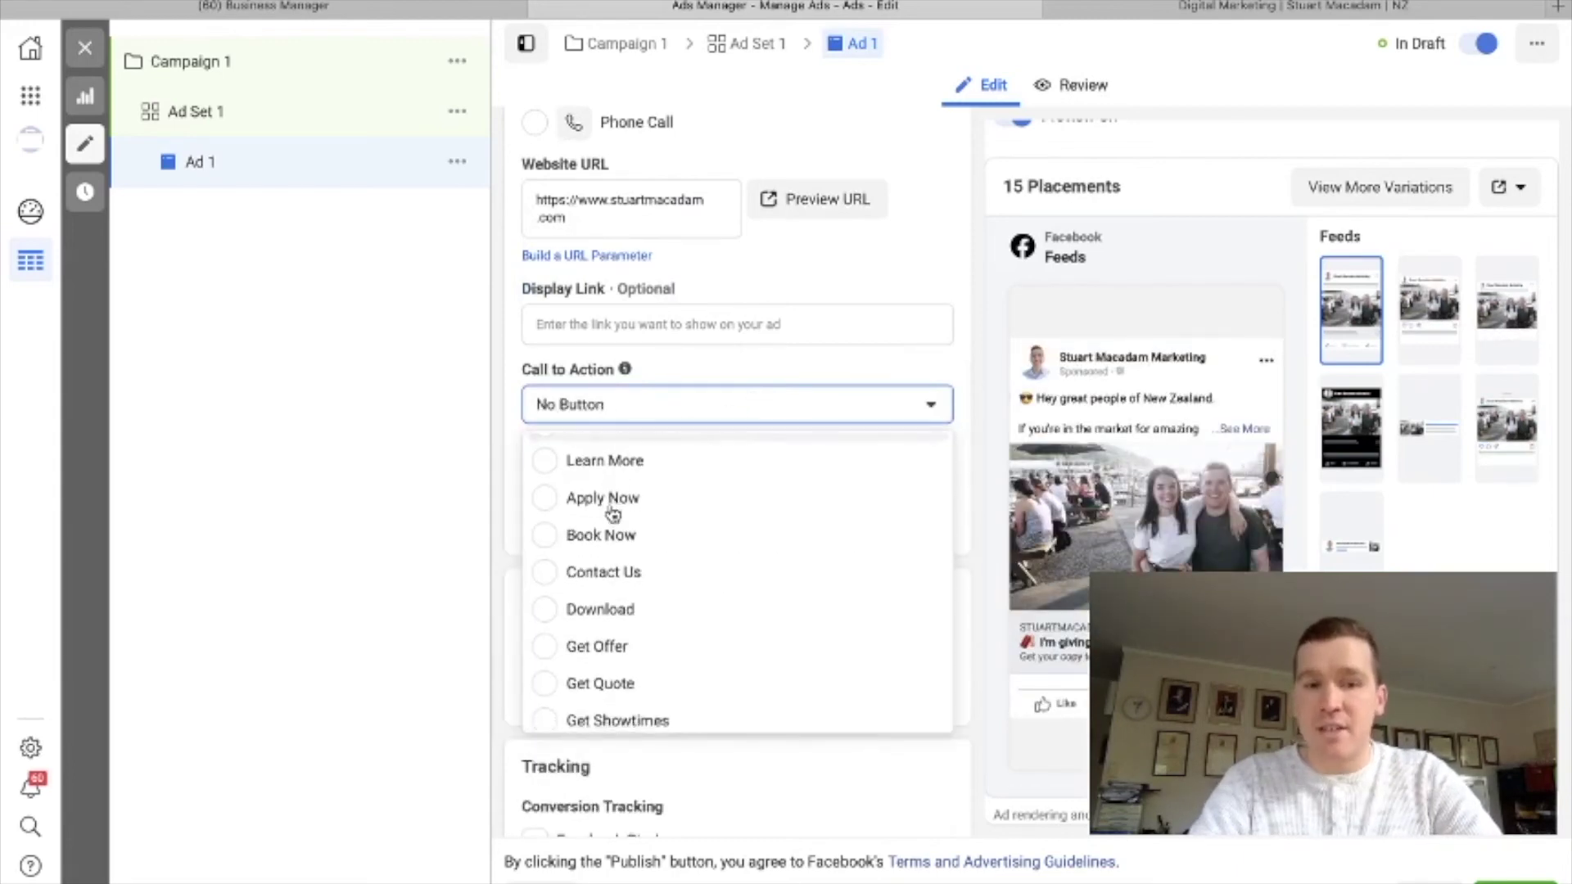
left_click(553, 540)
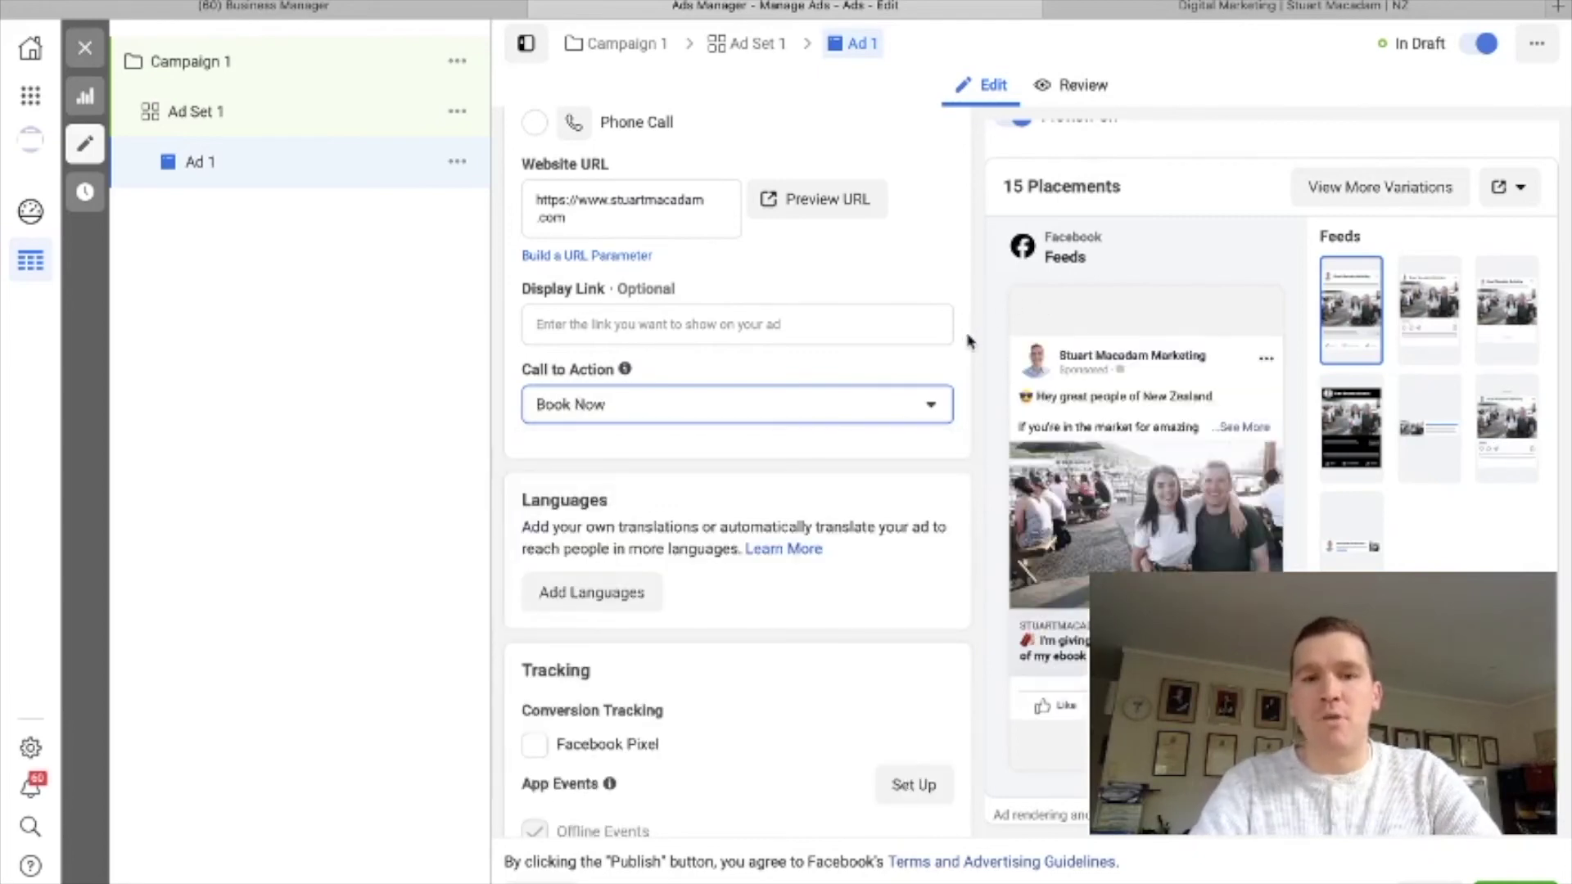
left_click(814, 415)
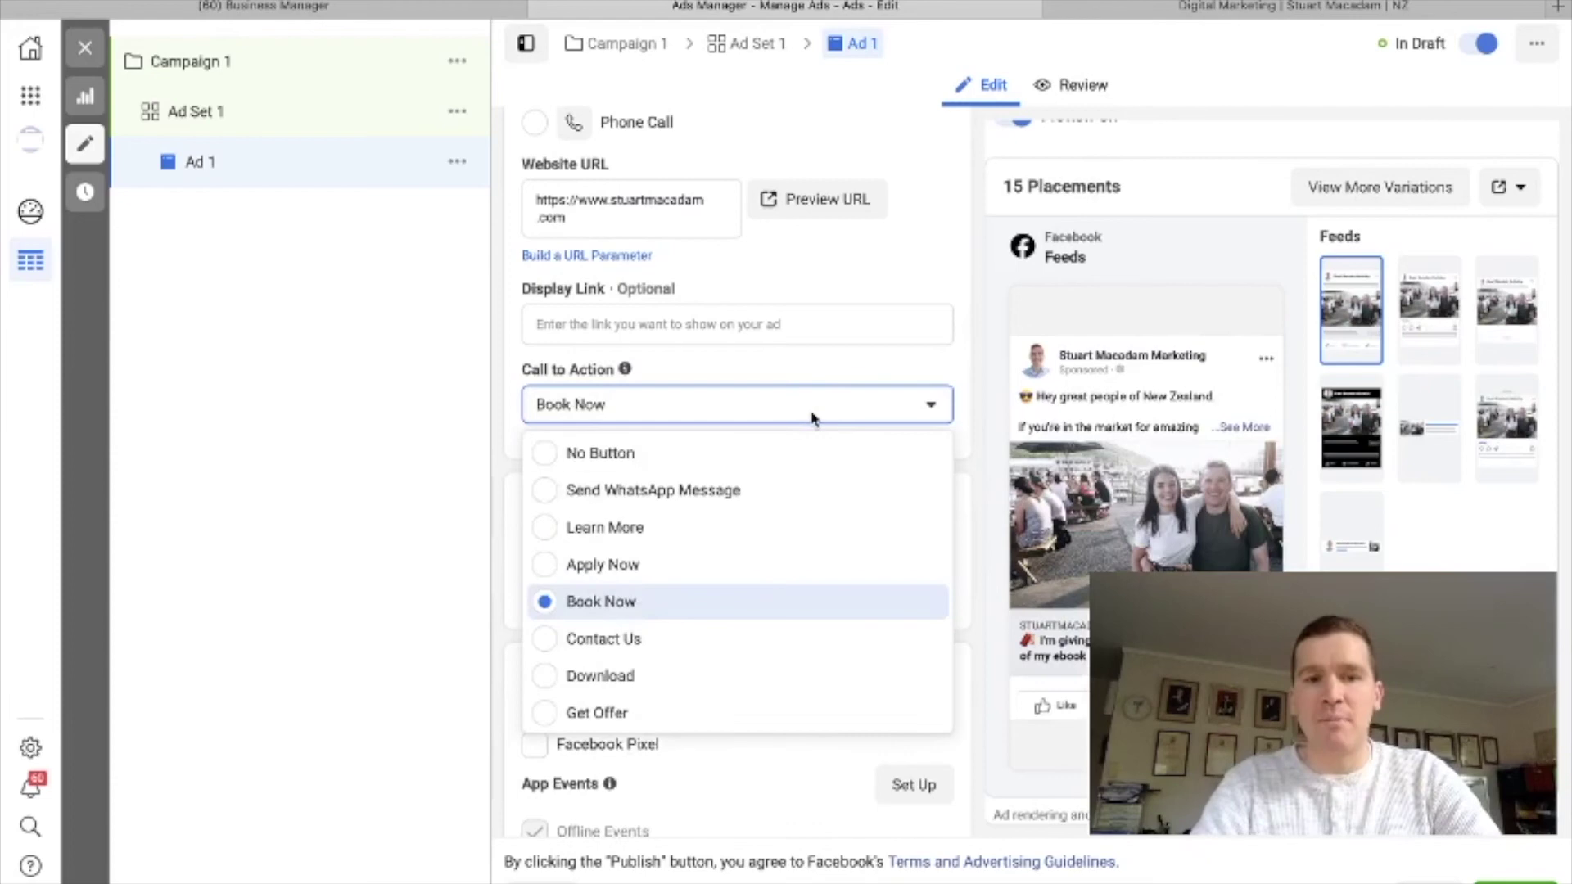
scroll(719, 529, "down", 2)
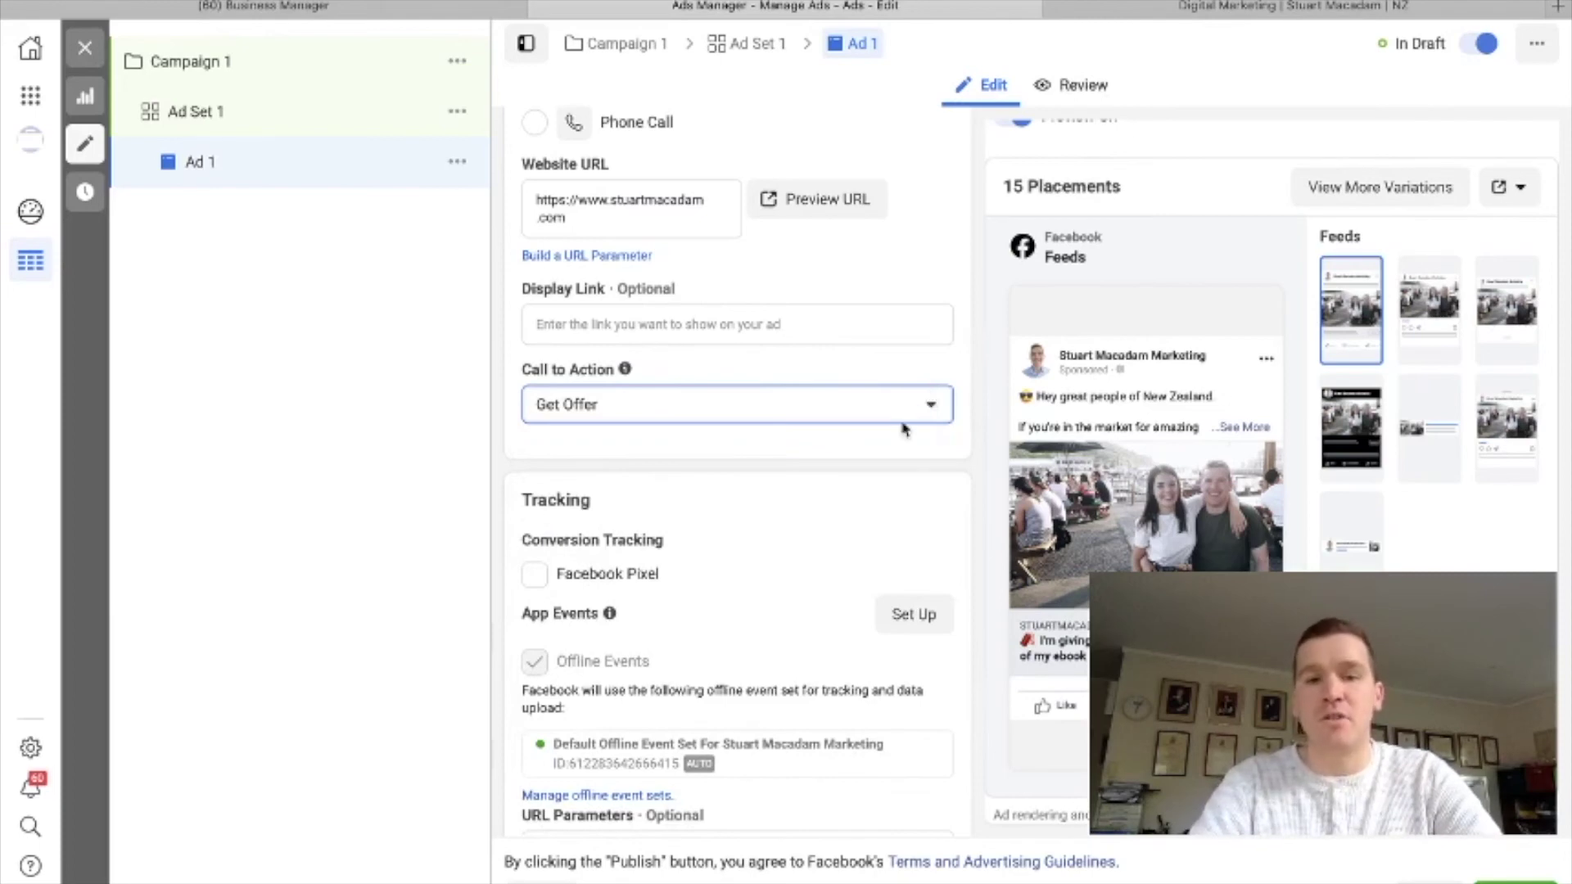
Set the ad's call to action to Shop Now.
left_click(907, 403)
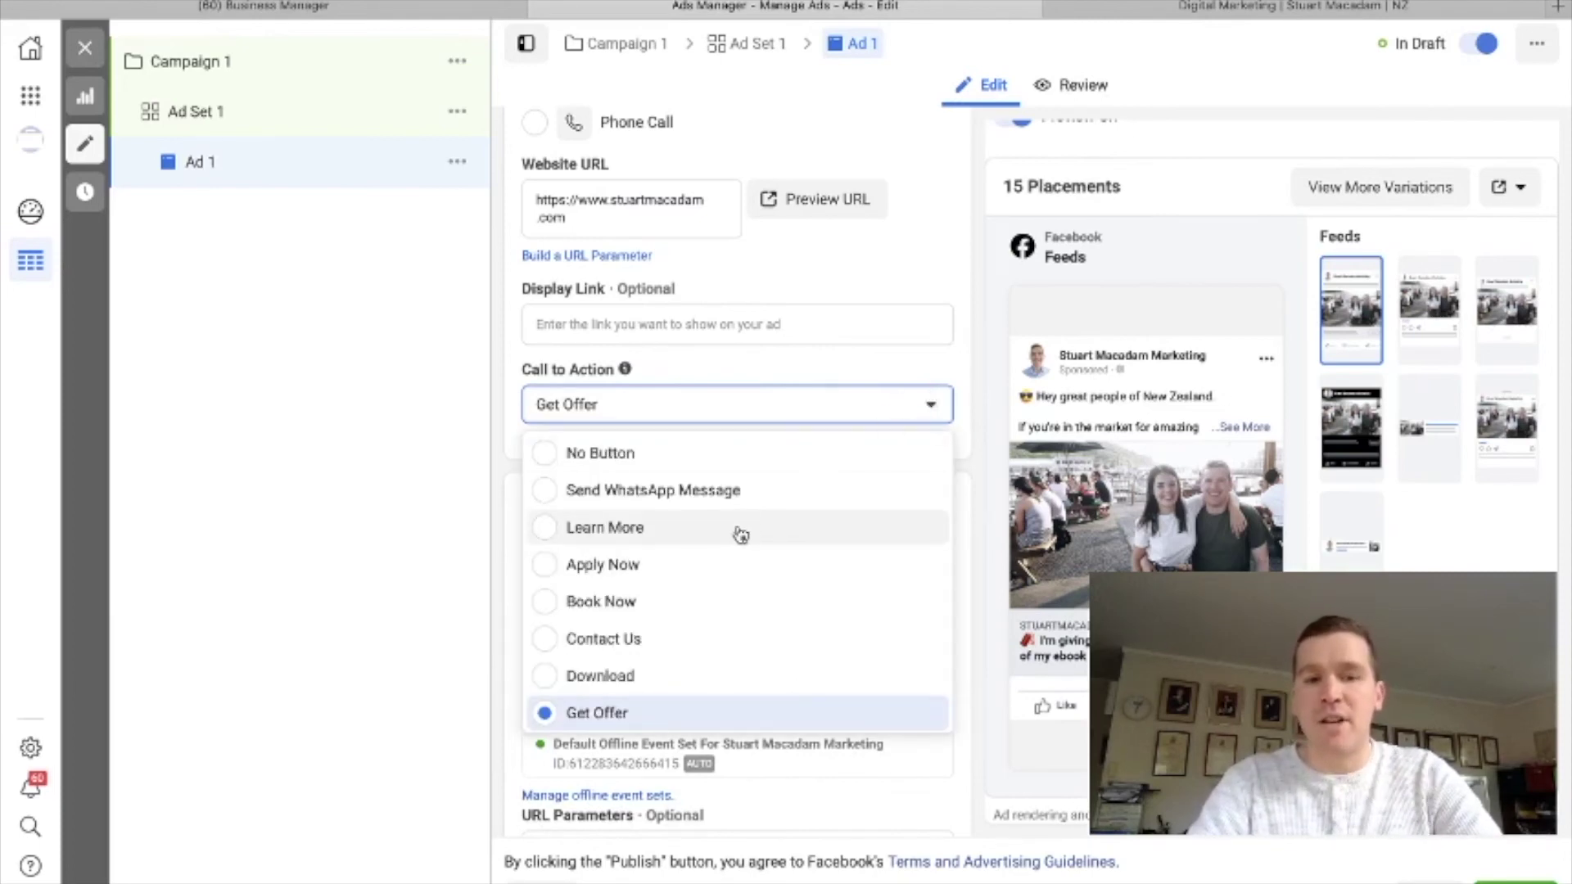
scroll(741, 535, "down", 4)
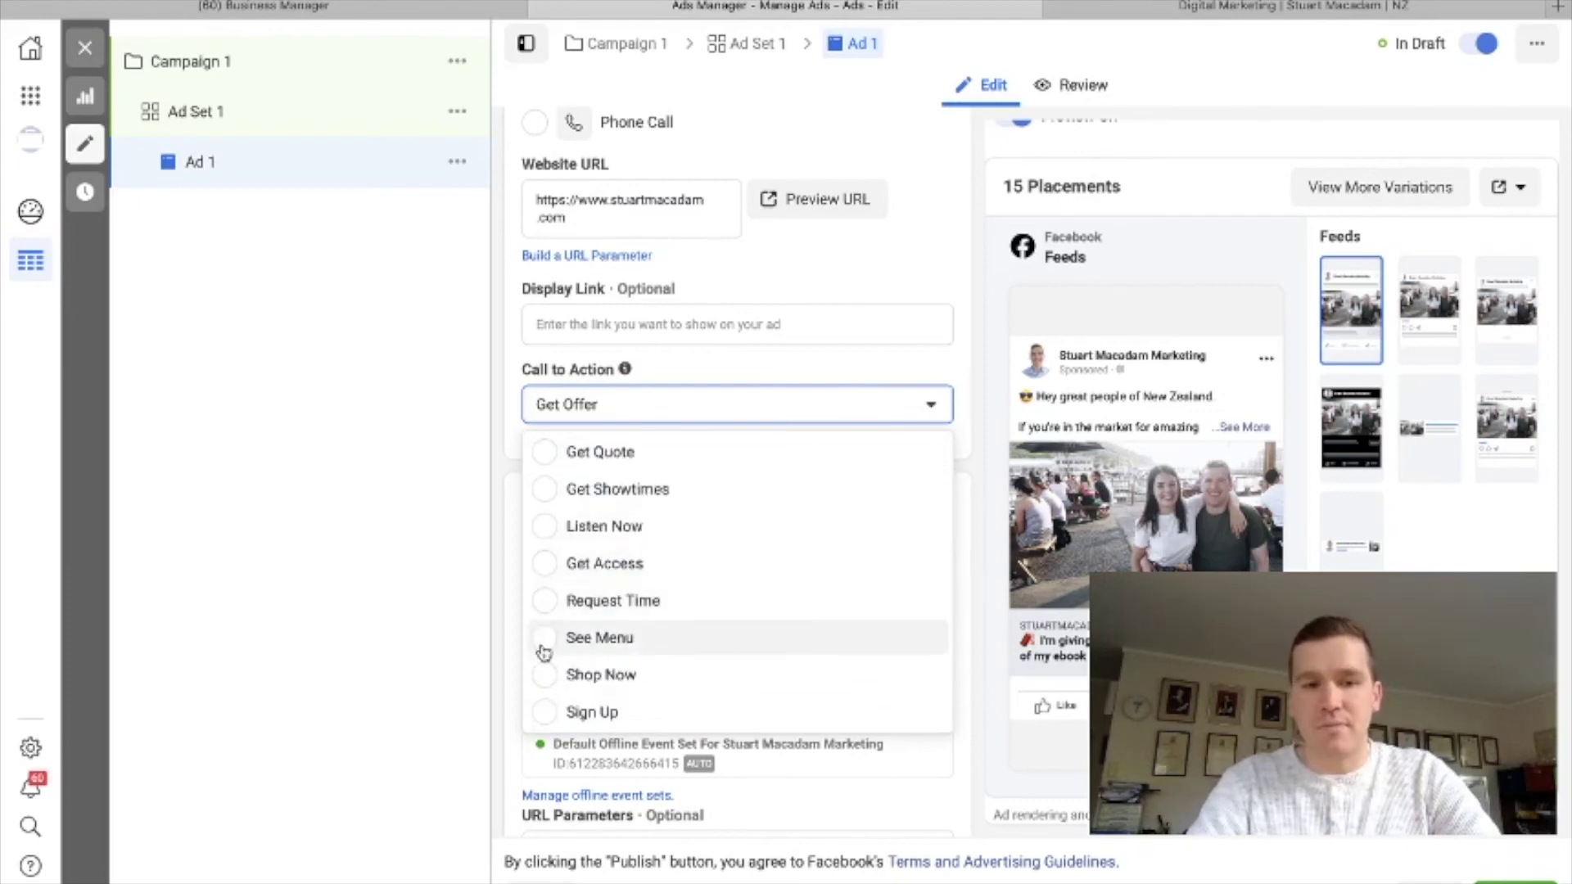
left_click(546, 678)
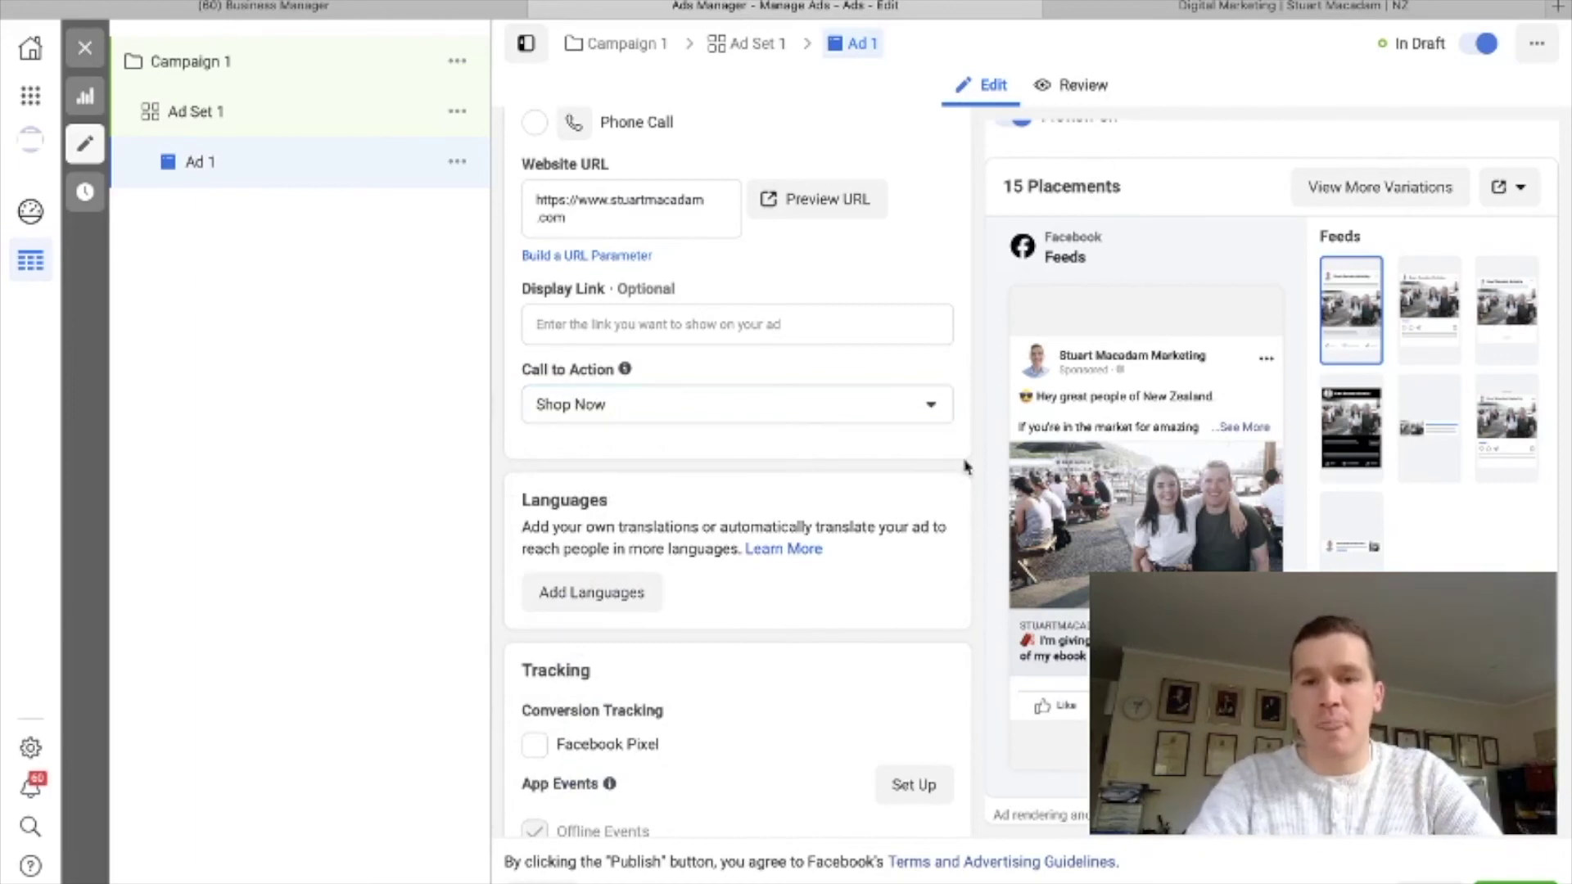
Enable Facebook Pixel conversion tracking for the ad.
scroll(970, 508, "down", 2)
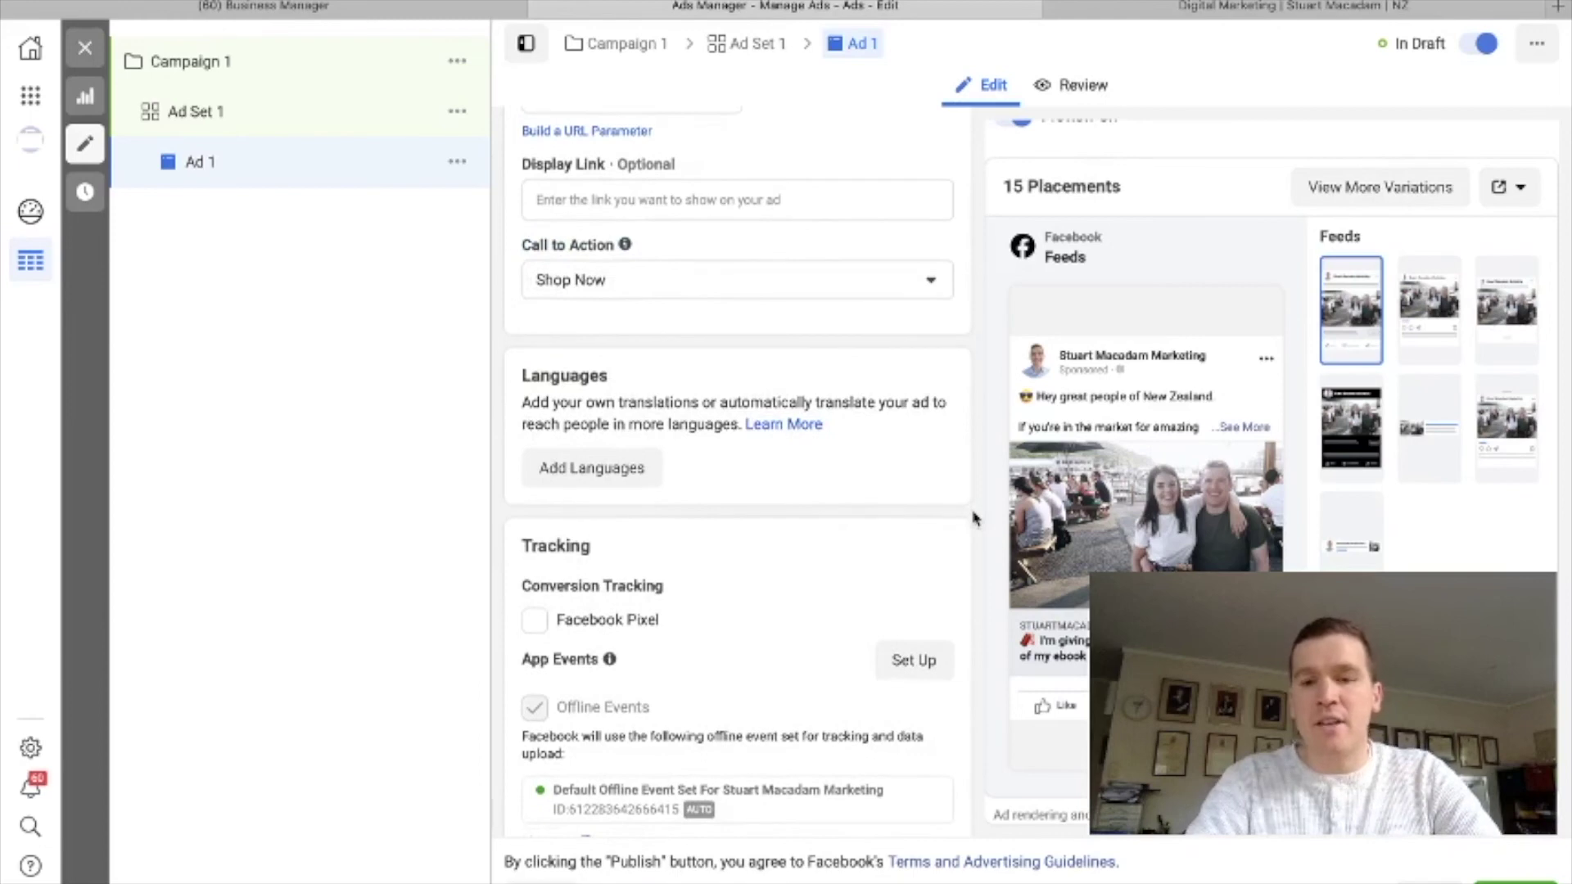
left_click(534, 623)
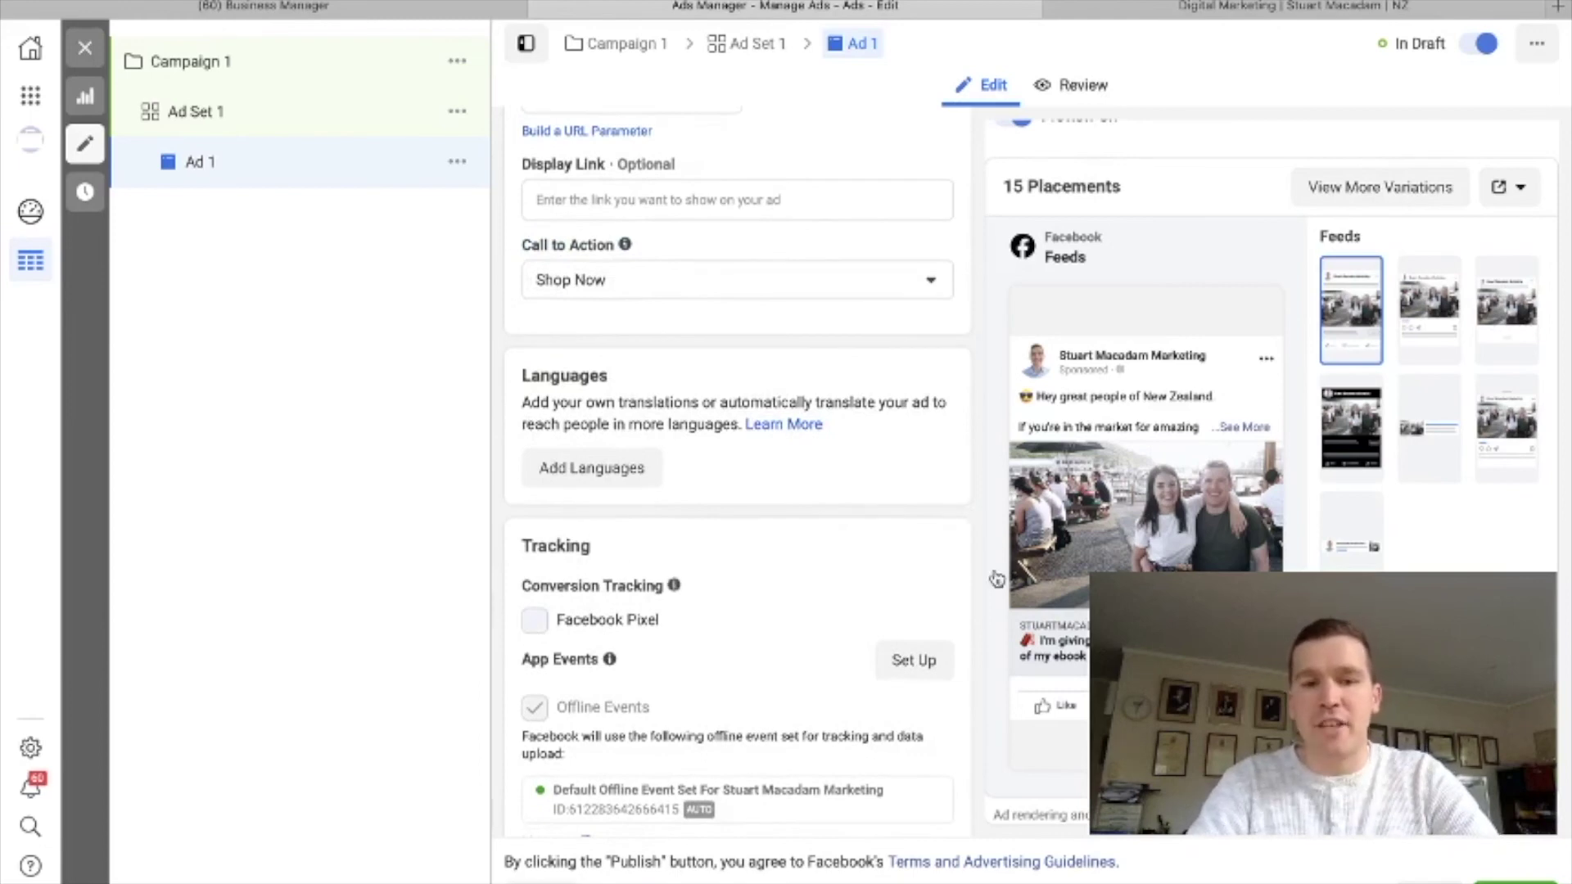
scroll(914, 580, "down", 2)
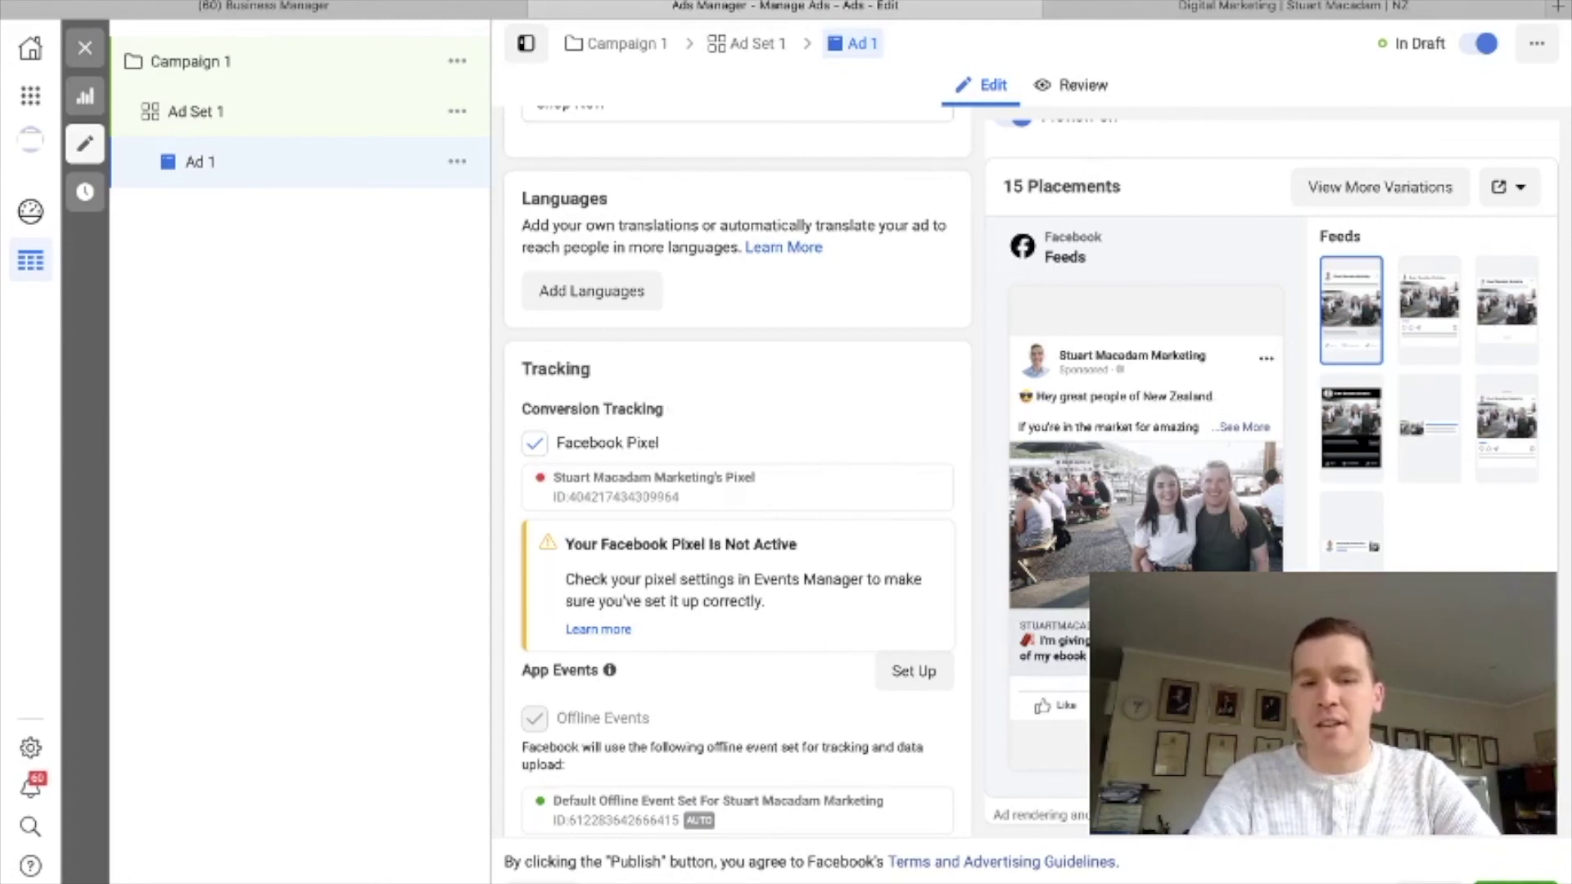
Review the ad's tracking, primary text, media, format and identity settings from the end back to the start.
scroll(876, 561, "down", 2)
scroll(874, 561, "up", 10)
scroll(826, 382, "up", 8)
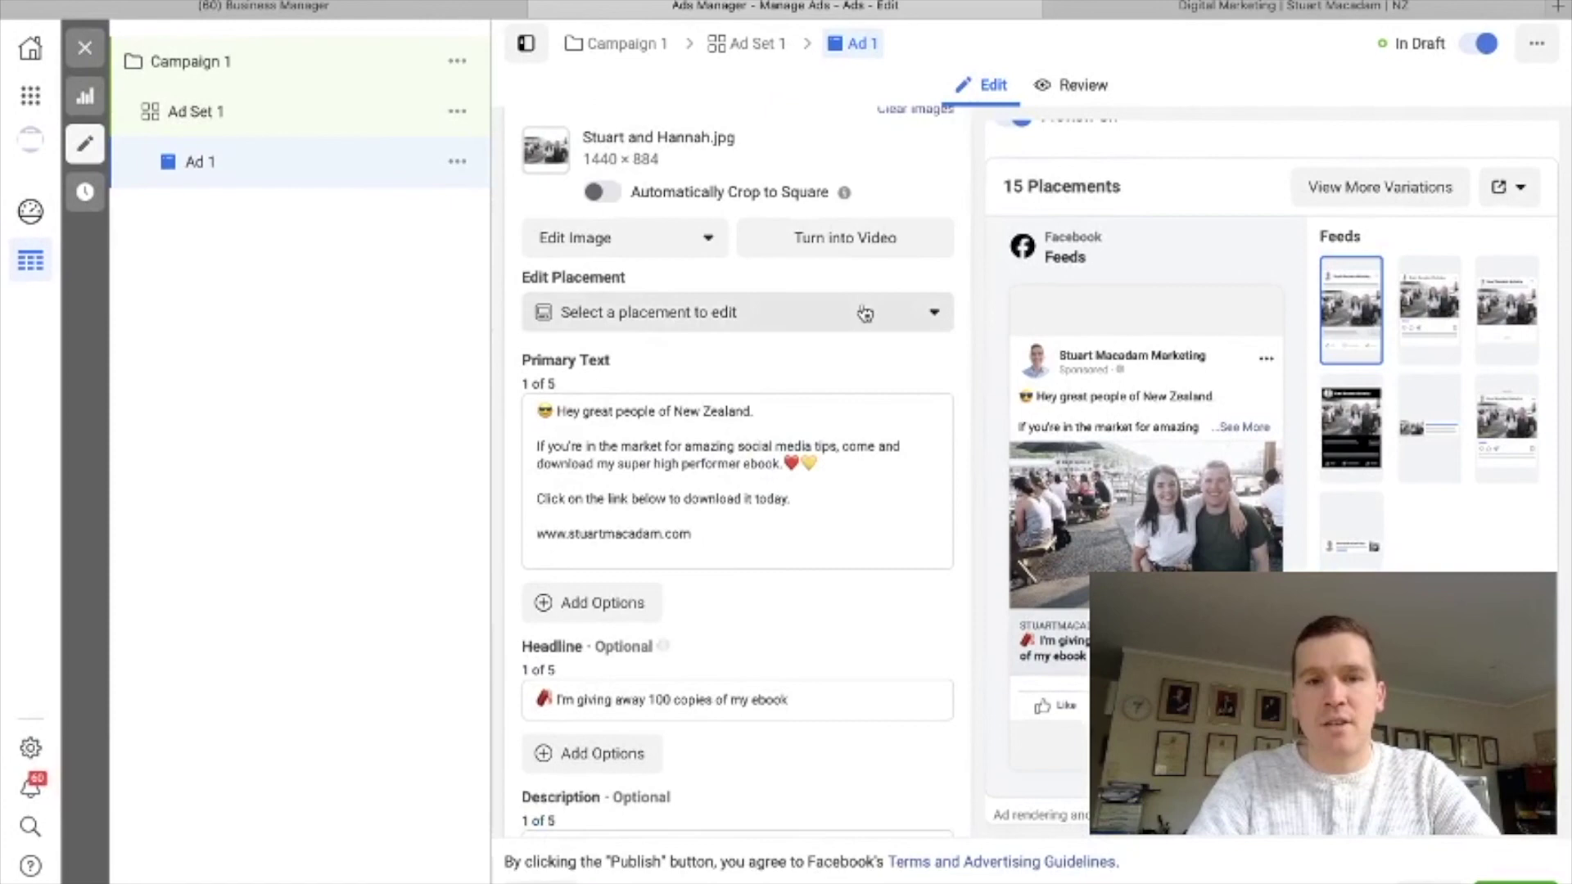
scroll(866, 314, "up", 2)
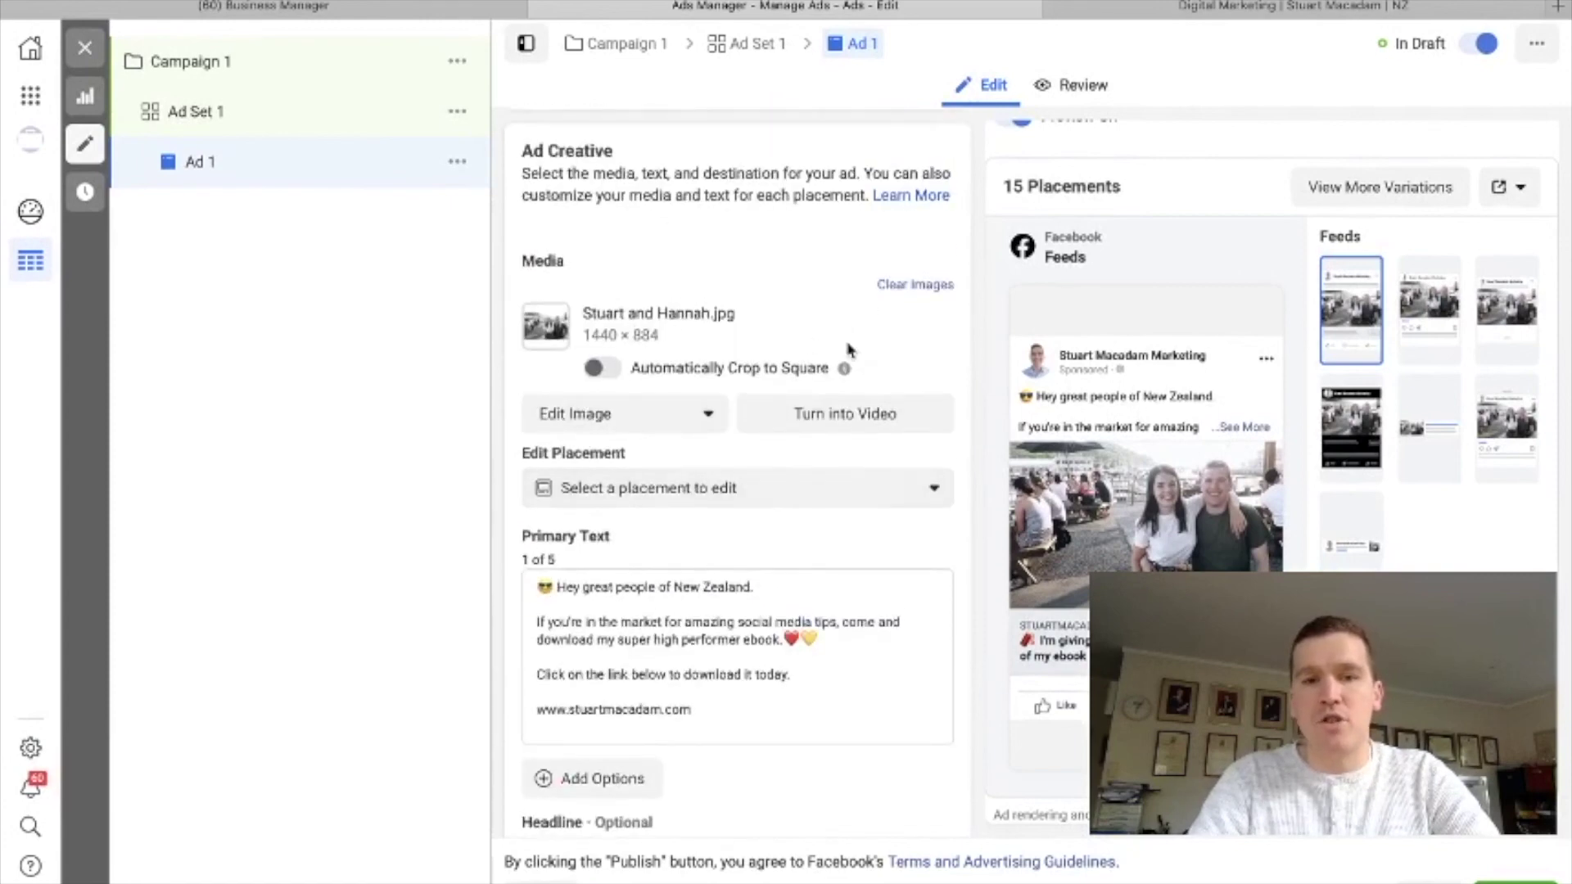
scroll(849, 351, "up", 6)
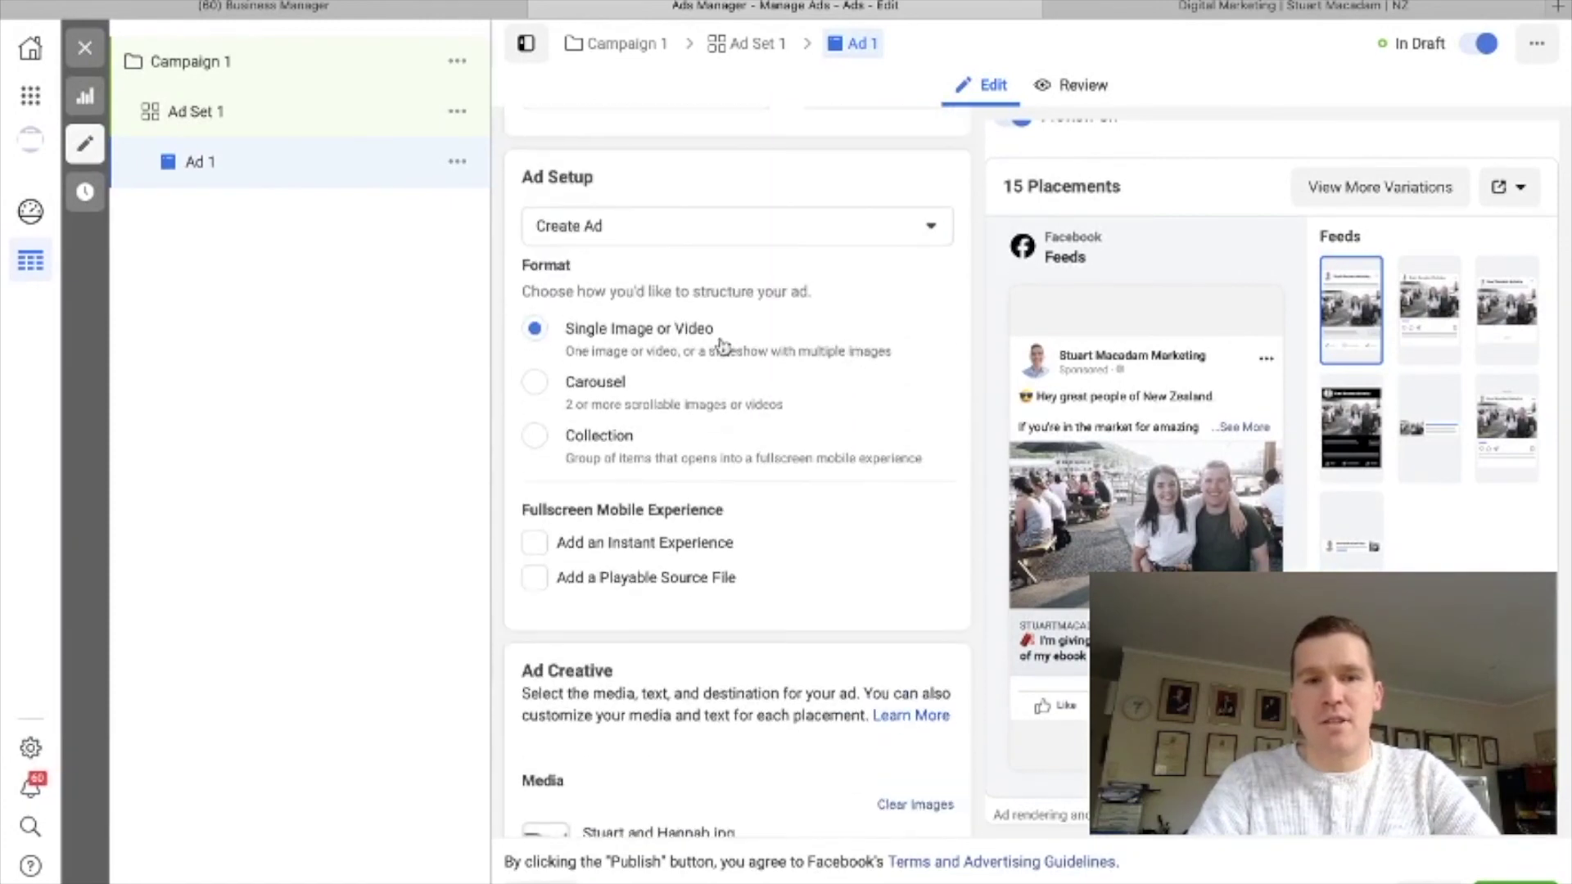
scroll(786, 340, "up", 3)
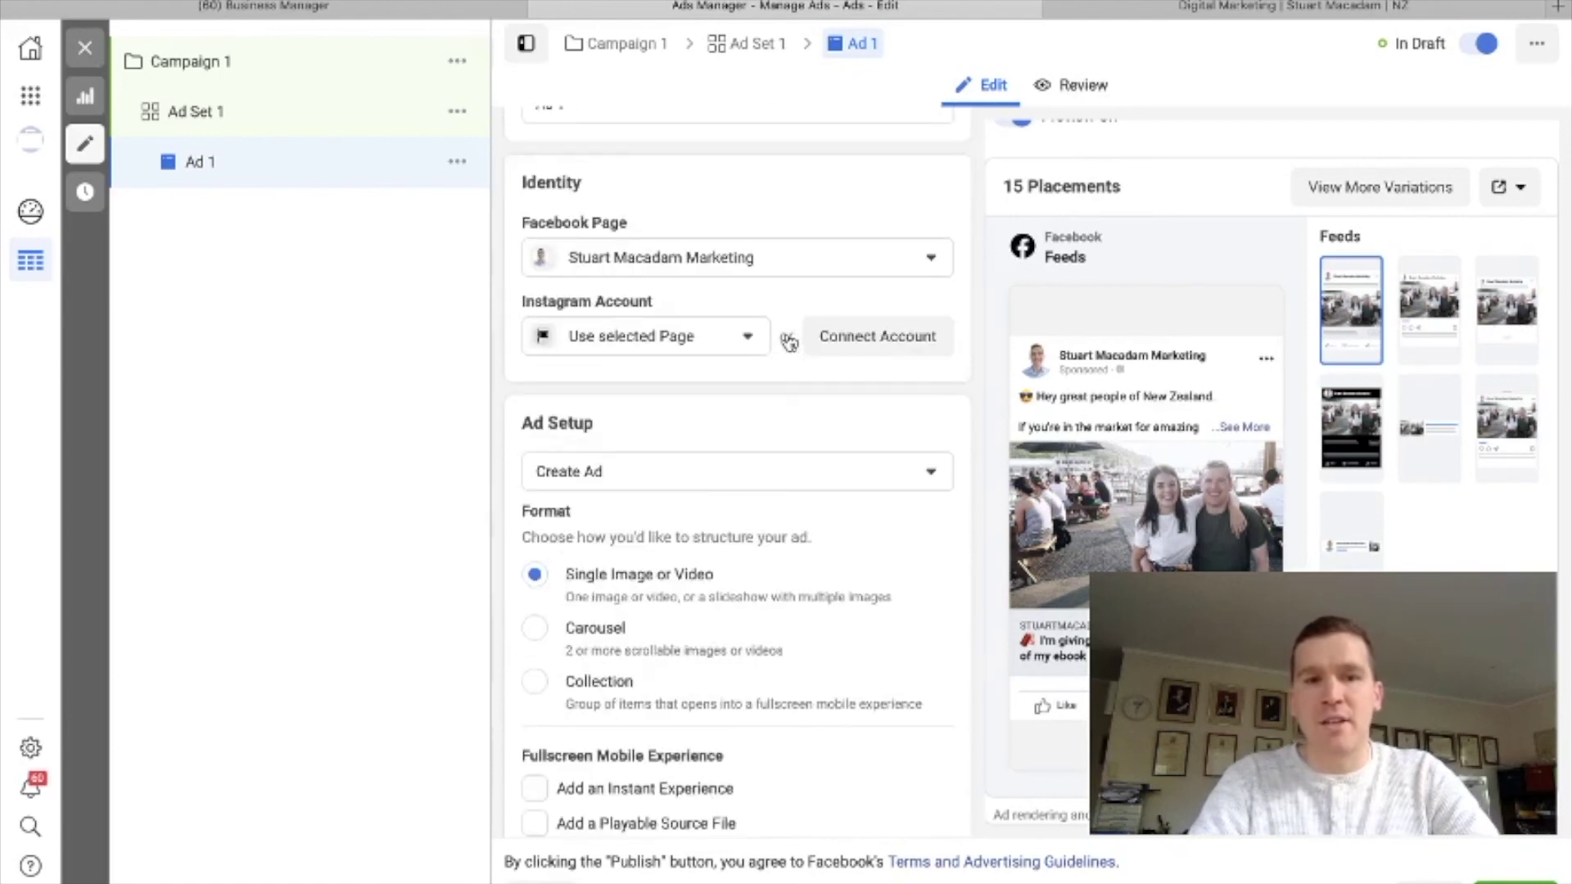
Review Ad Set 1's audience, detailed targeting and placements, and Campaign 1's objective and daily budget.
left_click(198, 123)
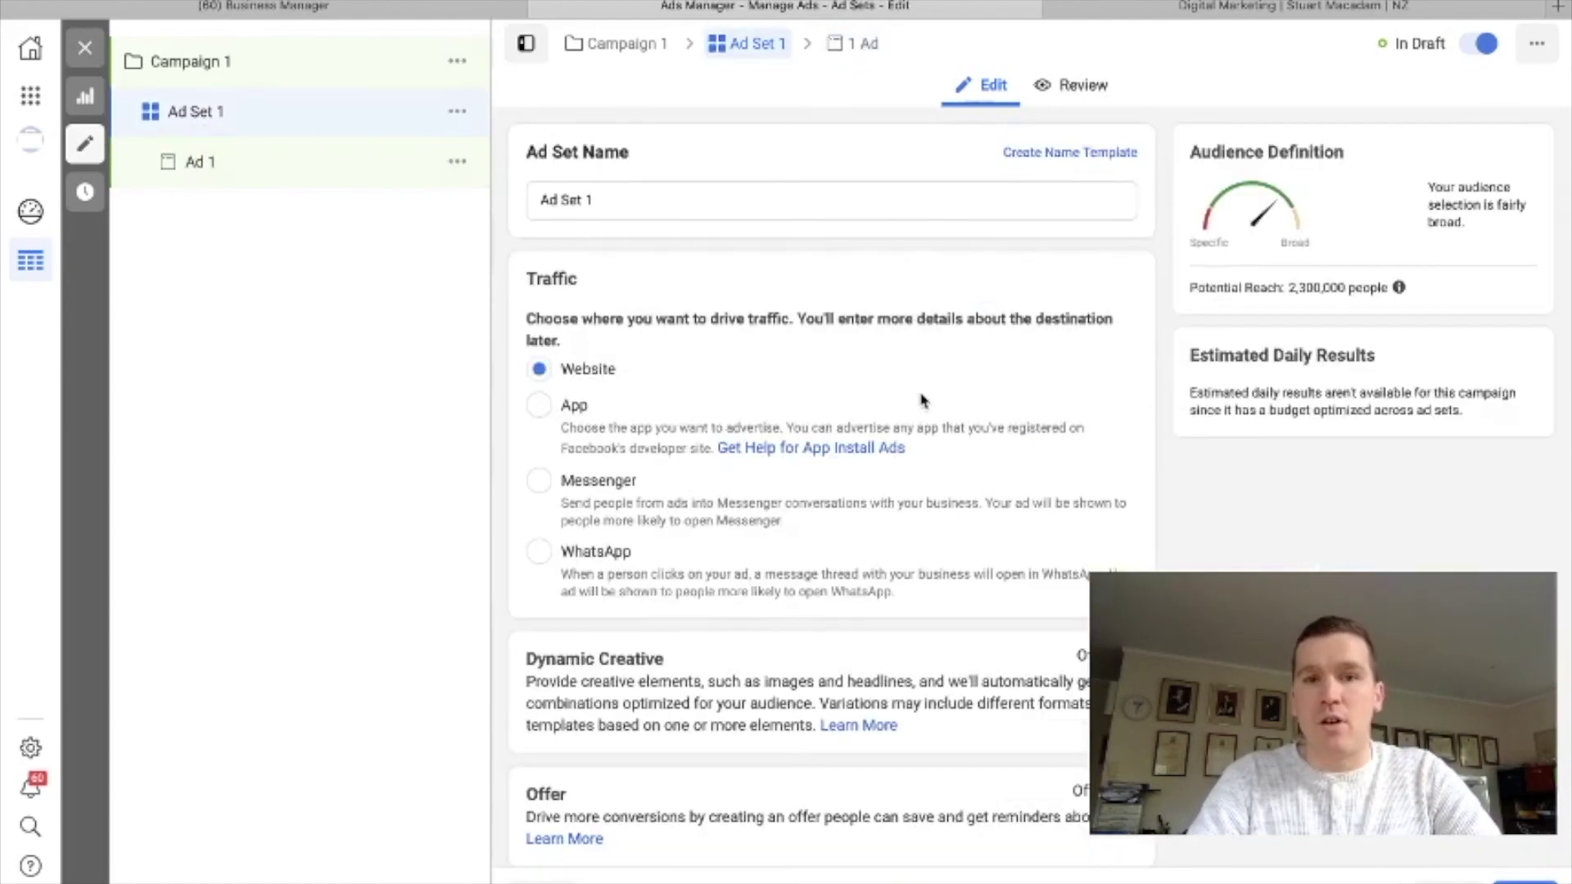
scroll(871, 434, "down", 12)
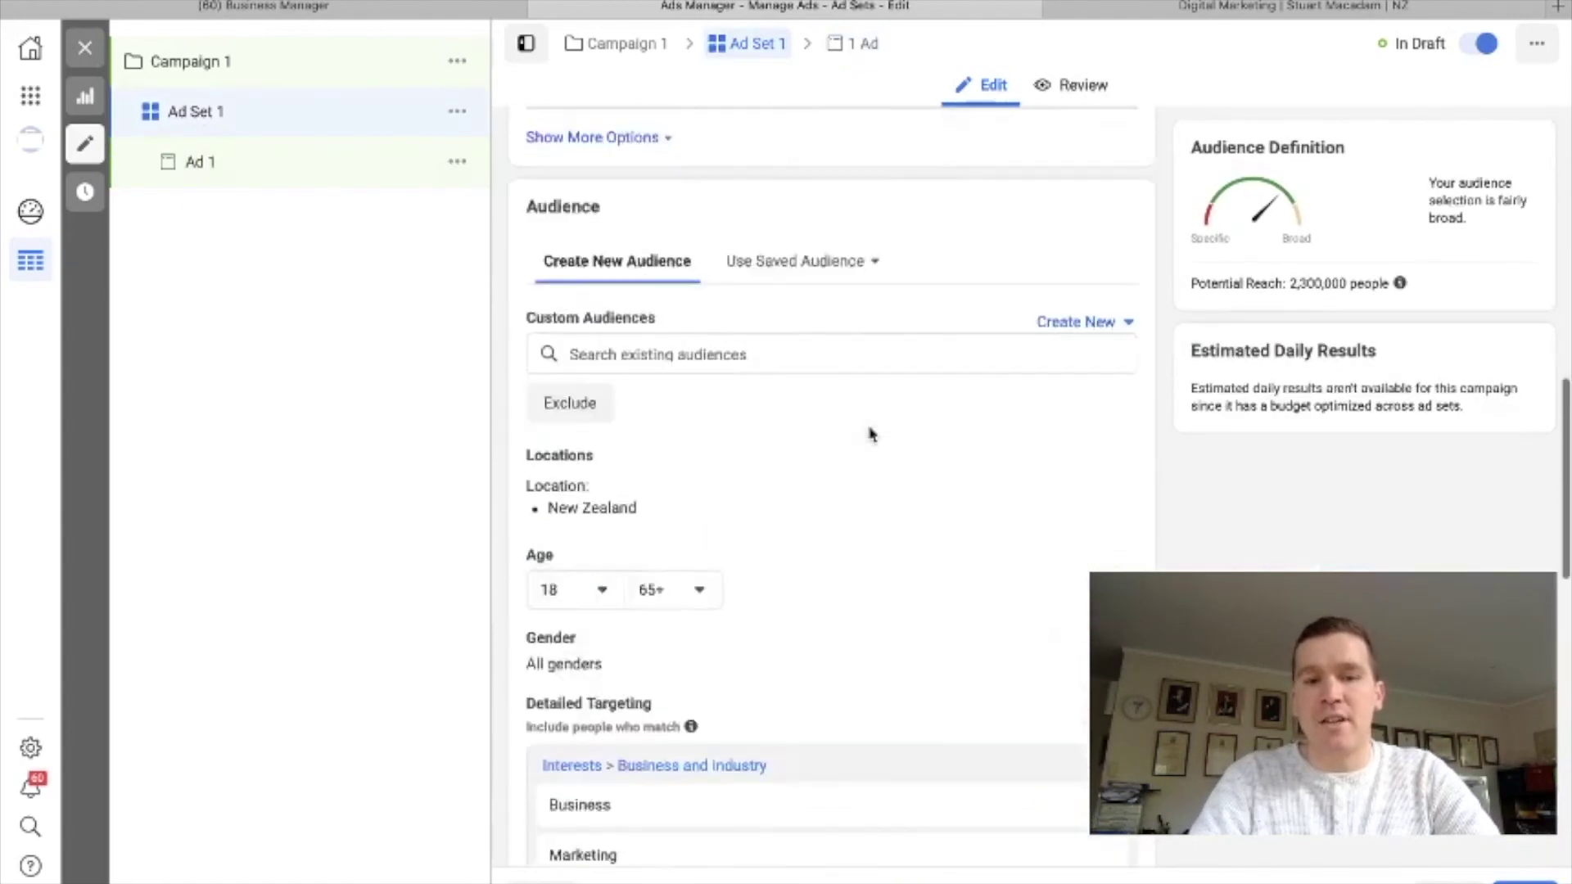
scroll(871, 434, "down", 2)
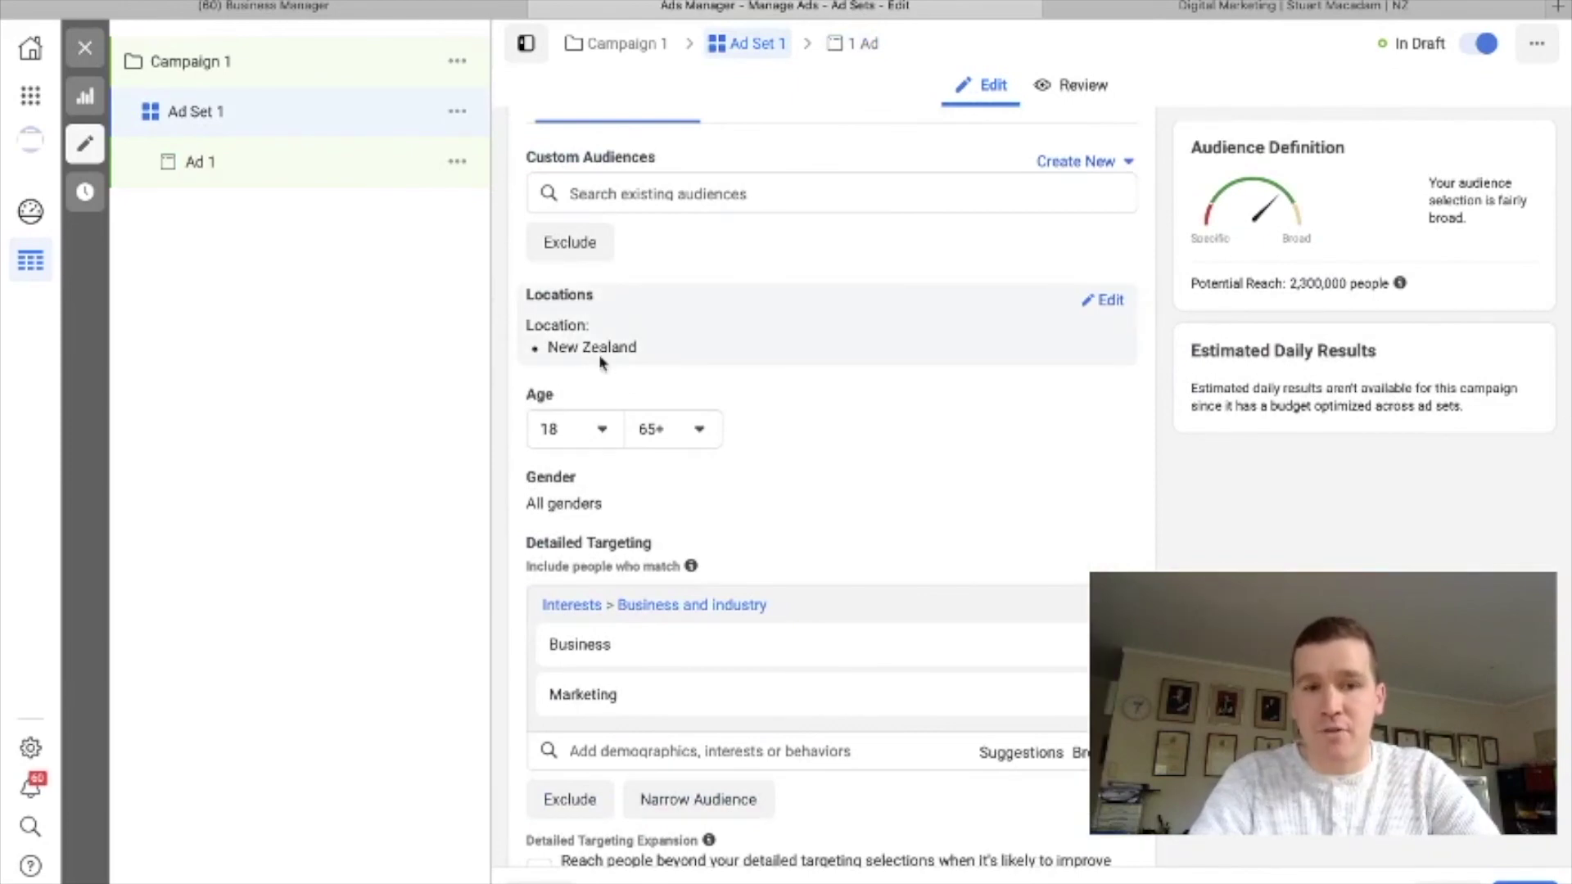
scroll(902, 456, "down", 2)
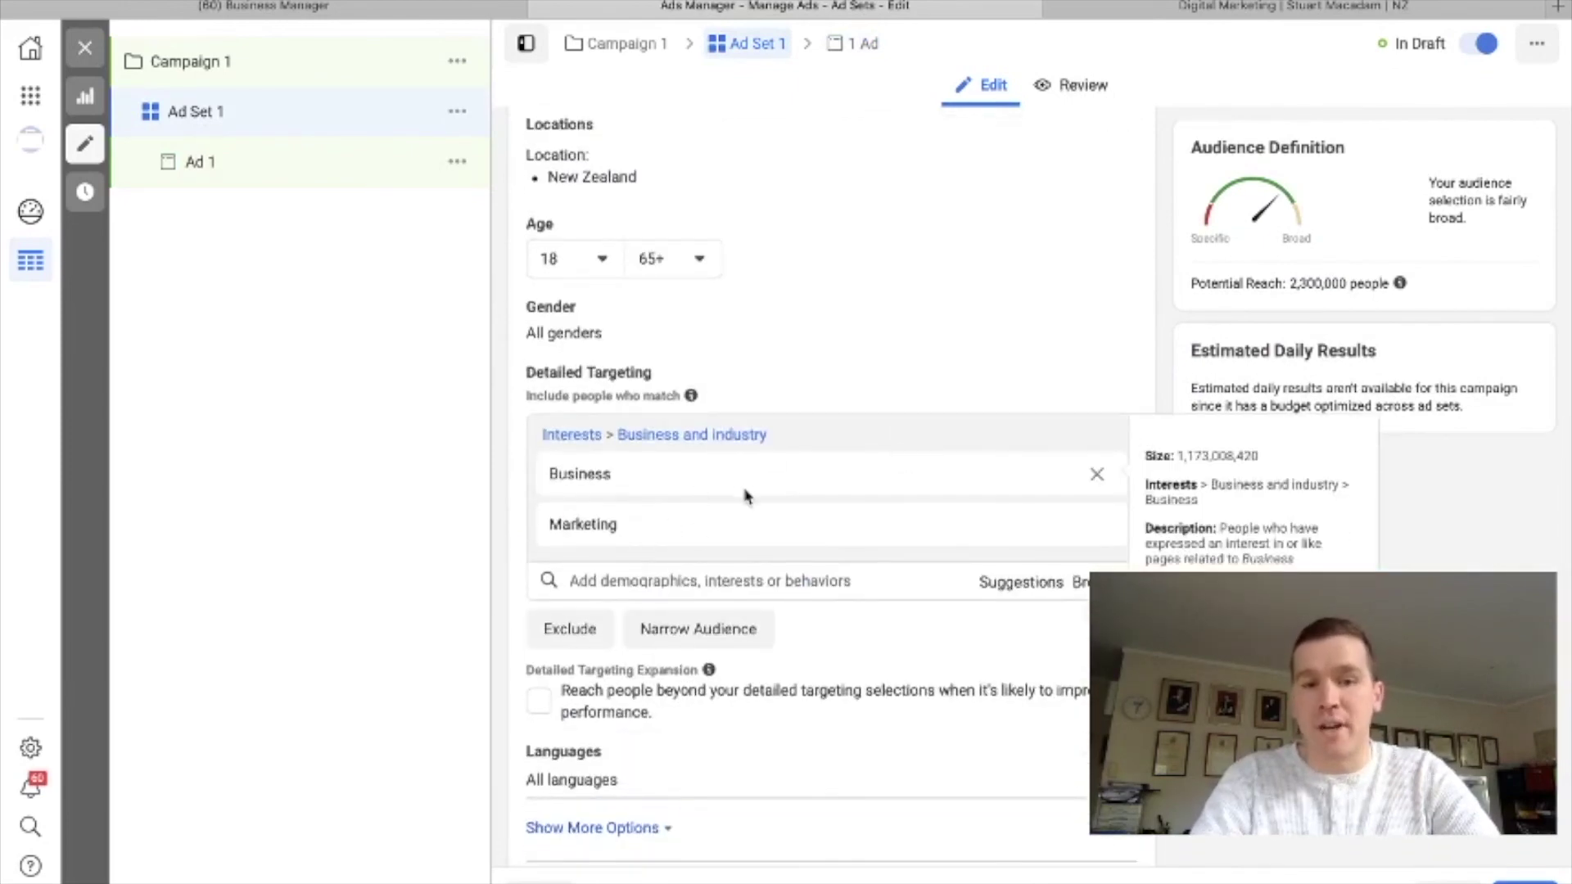
scroll(906, 479, "down", 5)
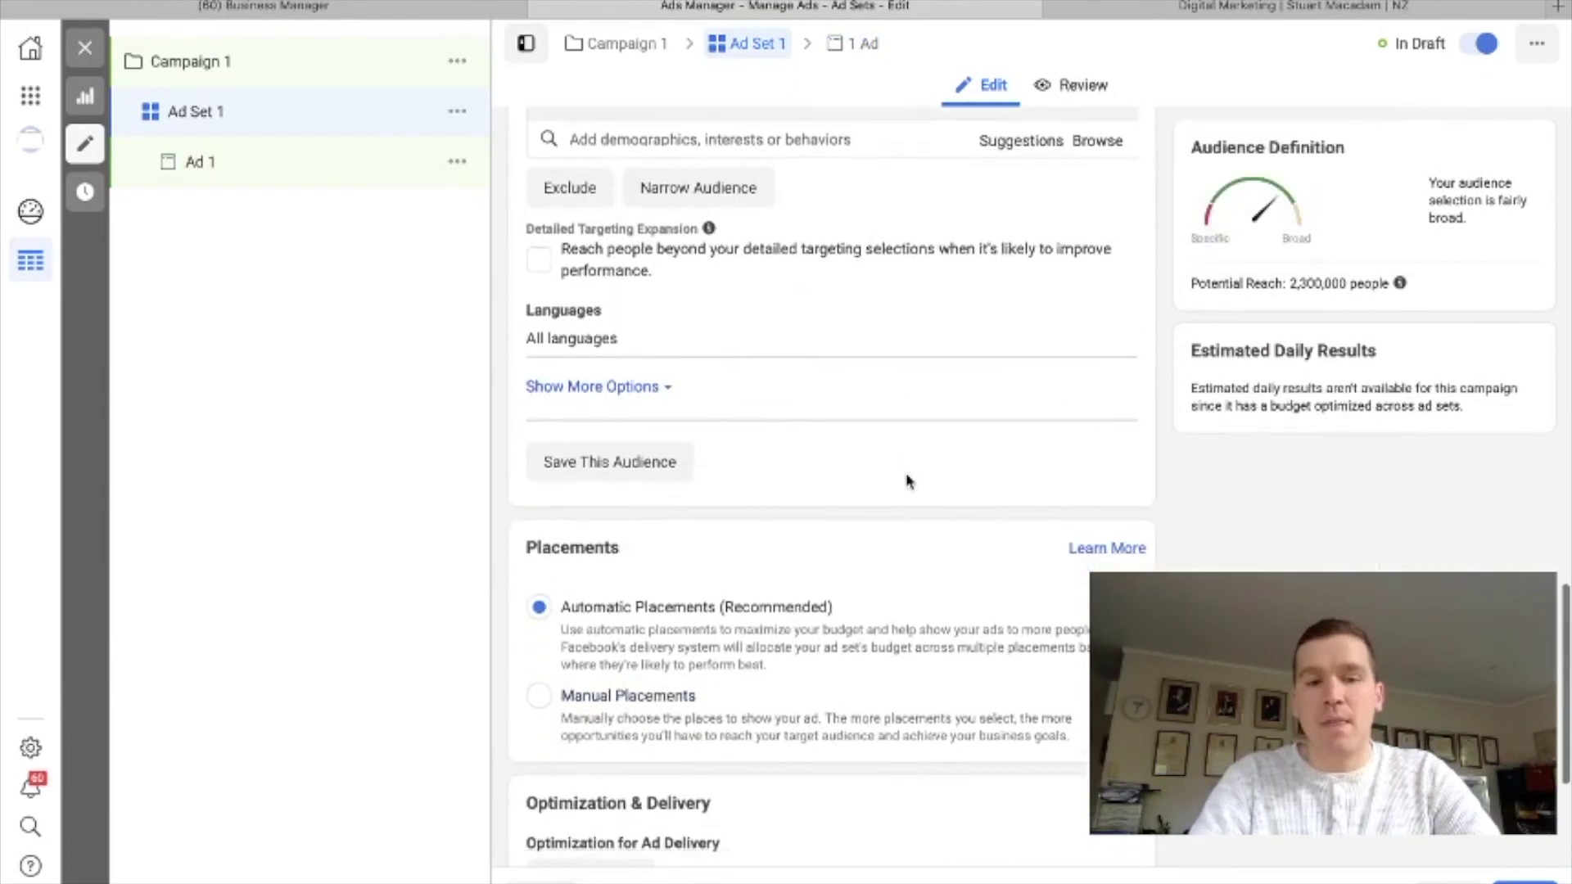
scroll(906, 481, "down", 3)
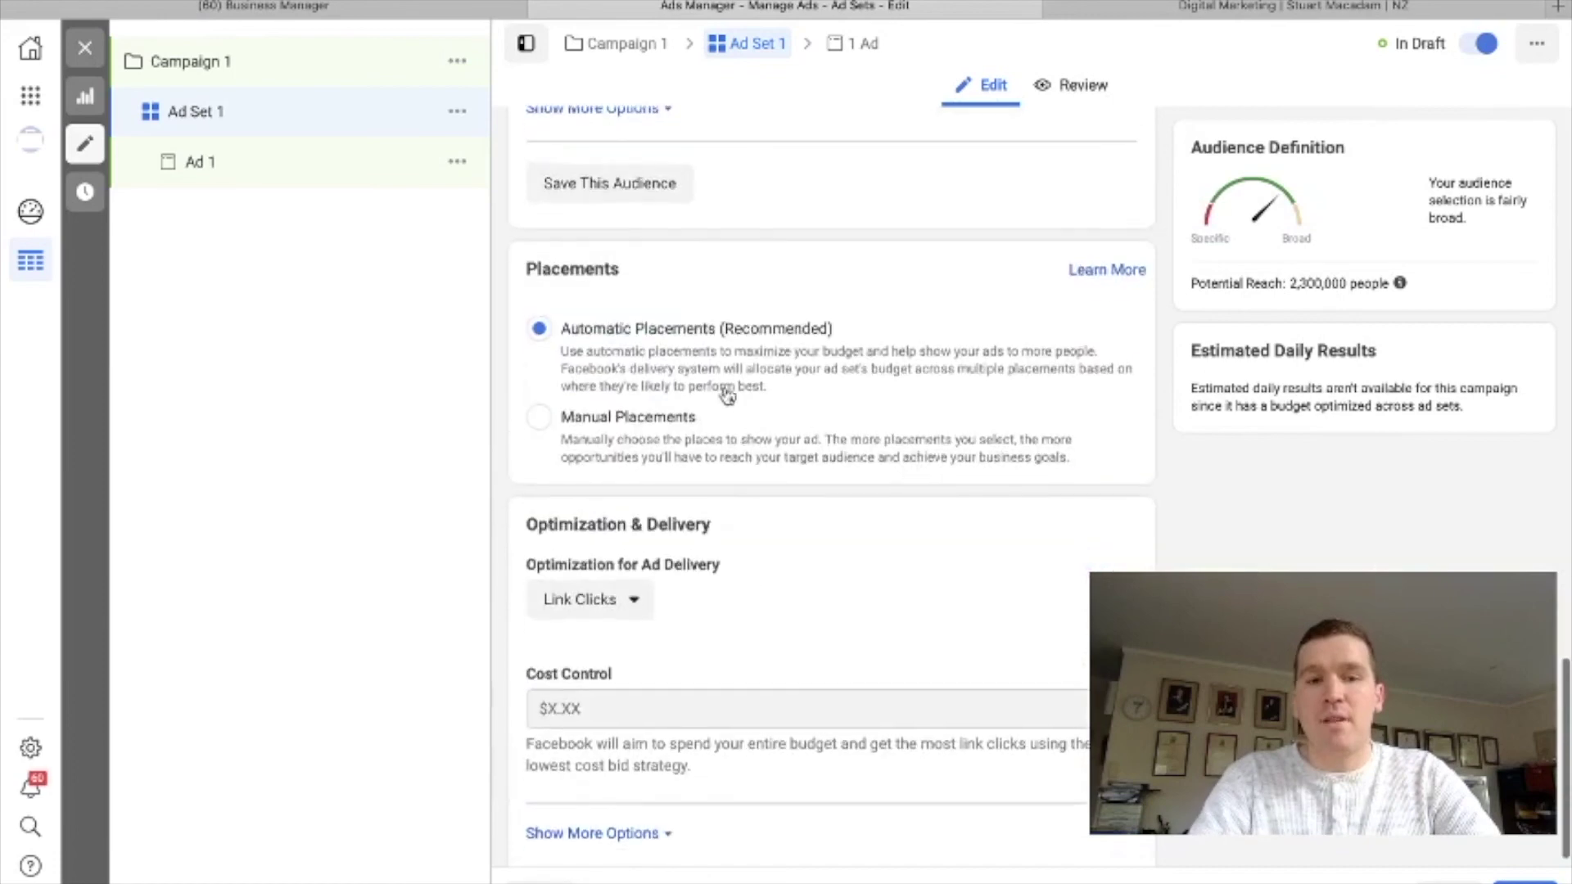
left_click(274, 77)
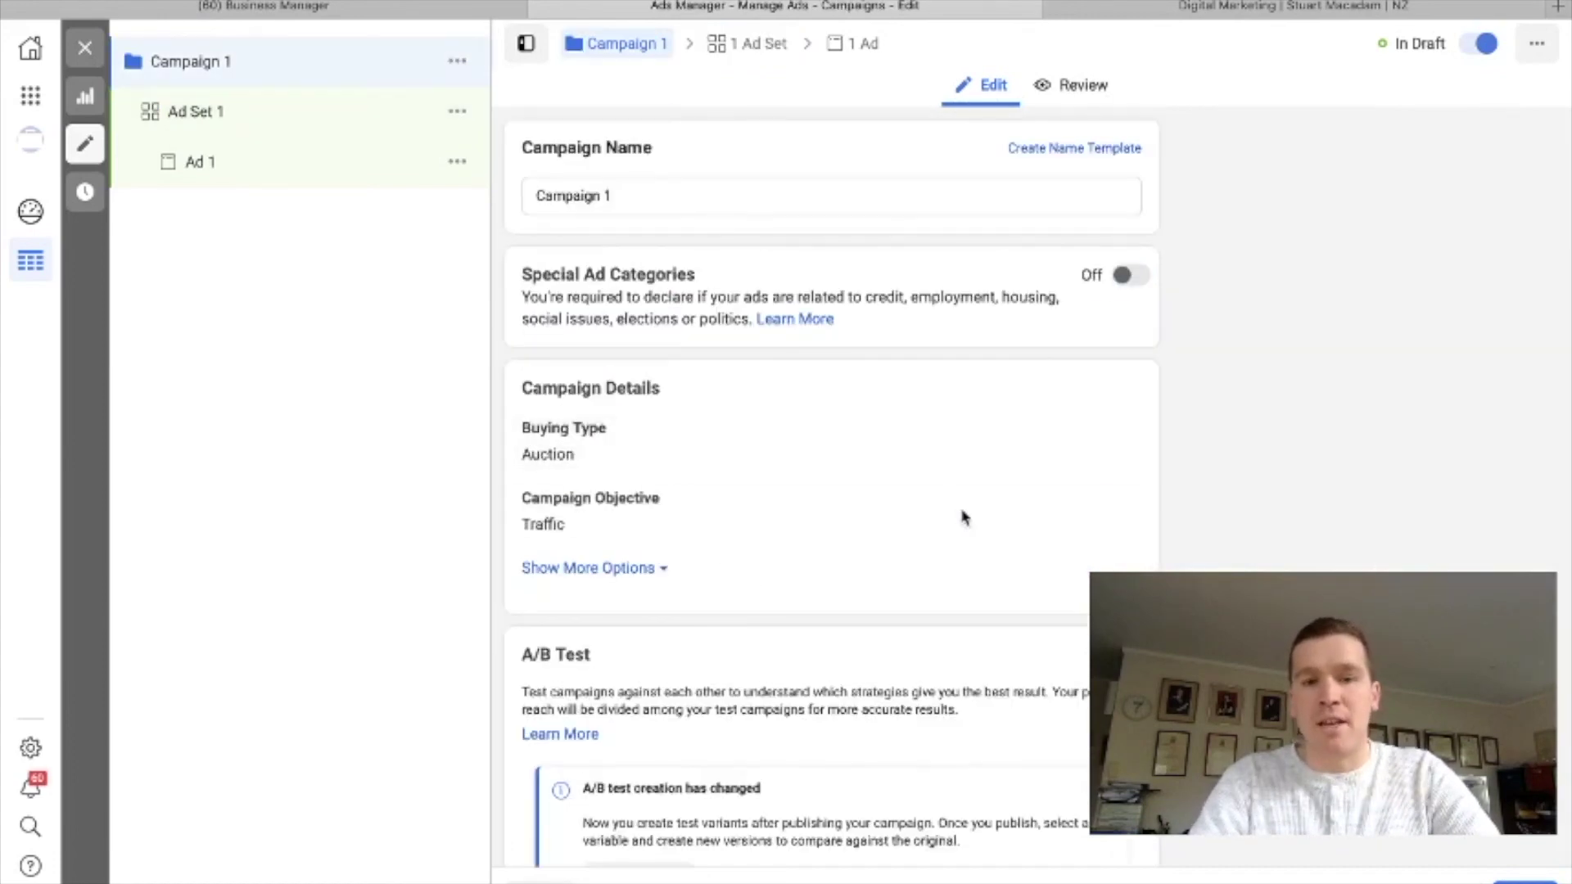
scroll(965, 517, "down", 5)
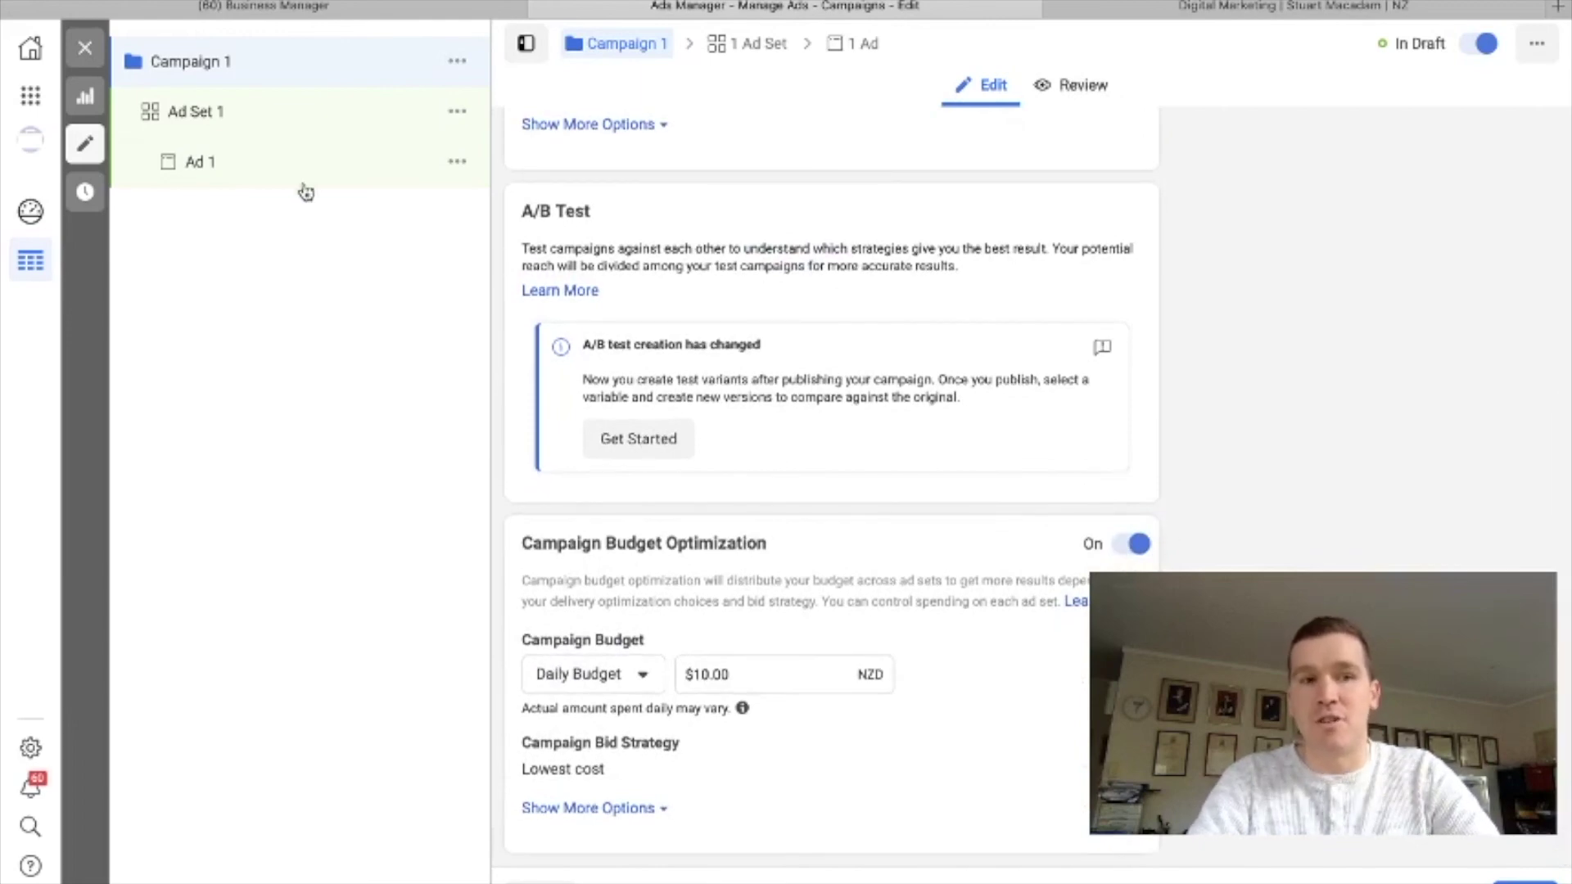
Return to Ad 1 and publish the campaign with its ad set and ad.
left_click(267, 172)
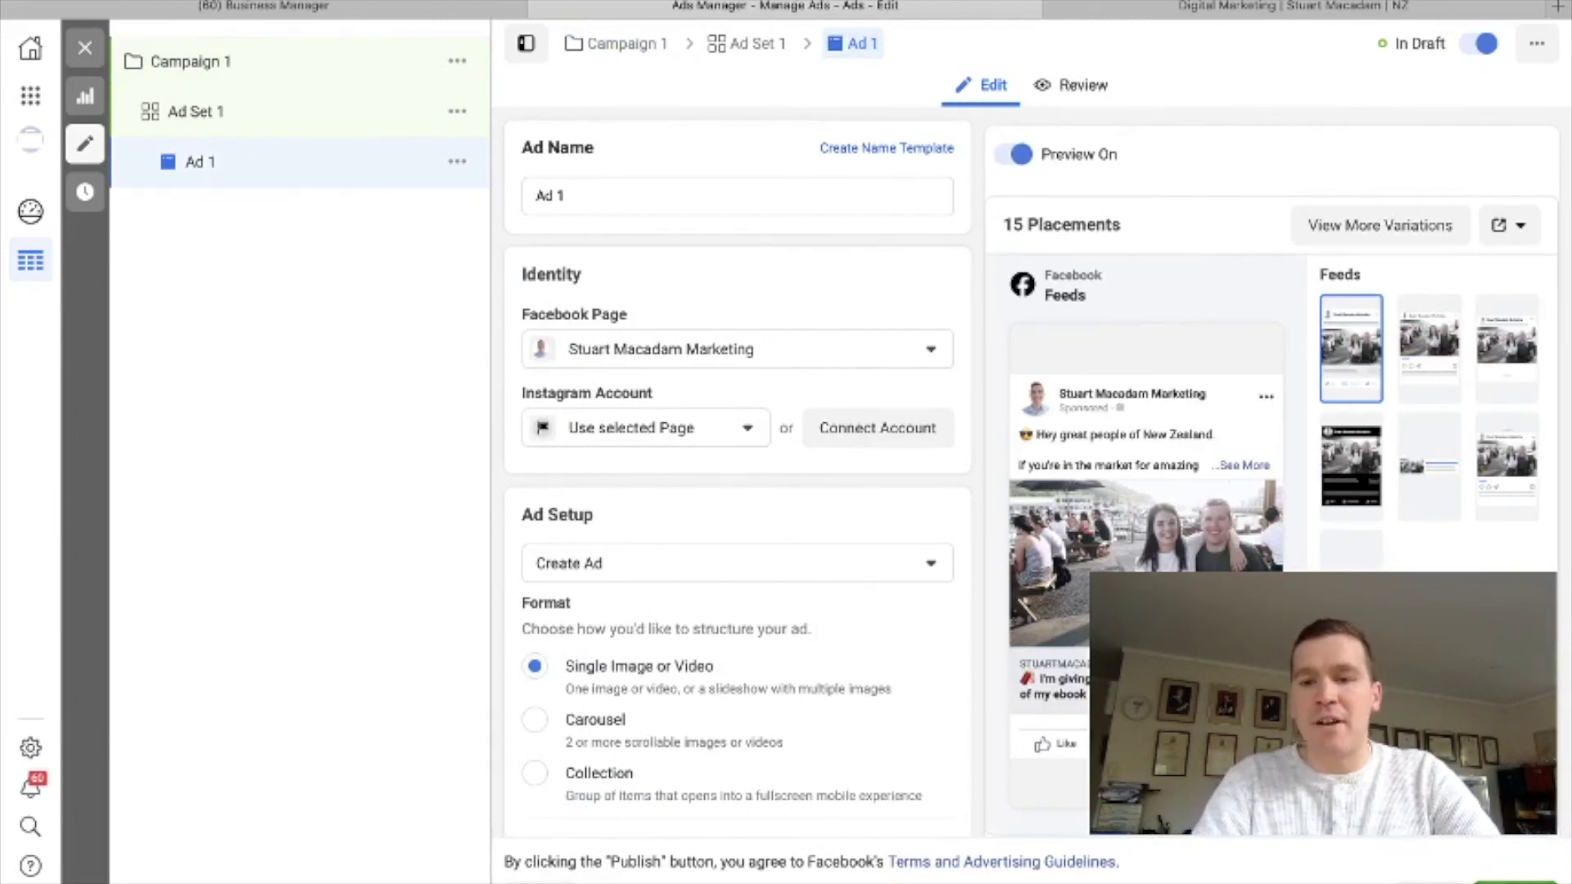
left_click(1514, 883)
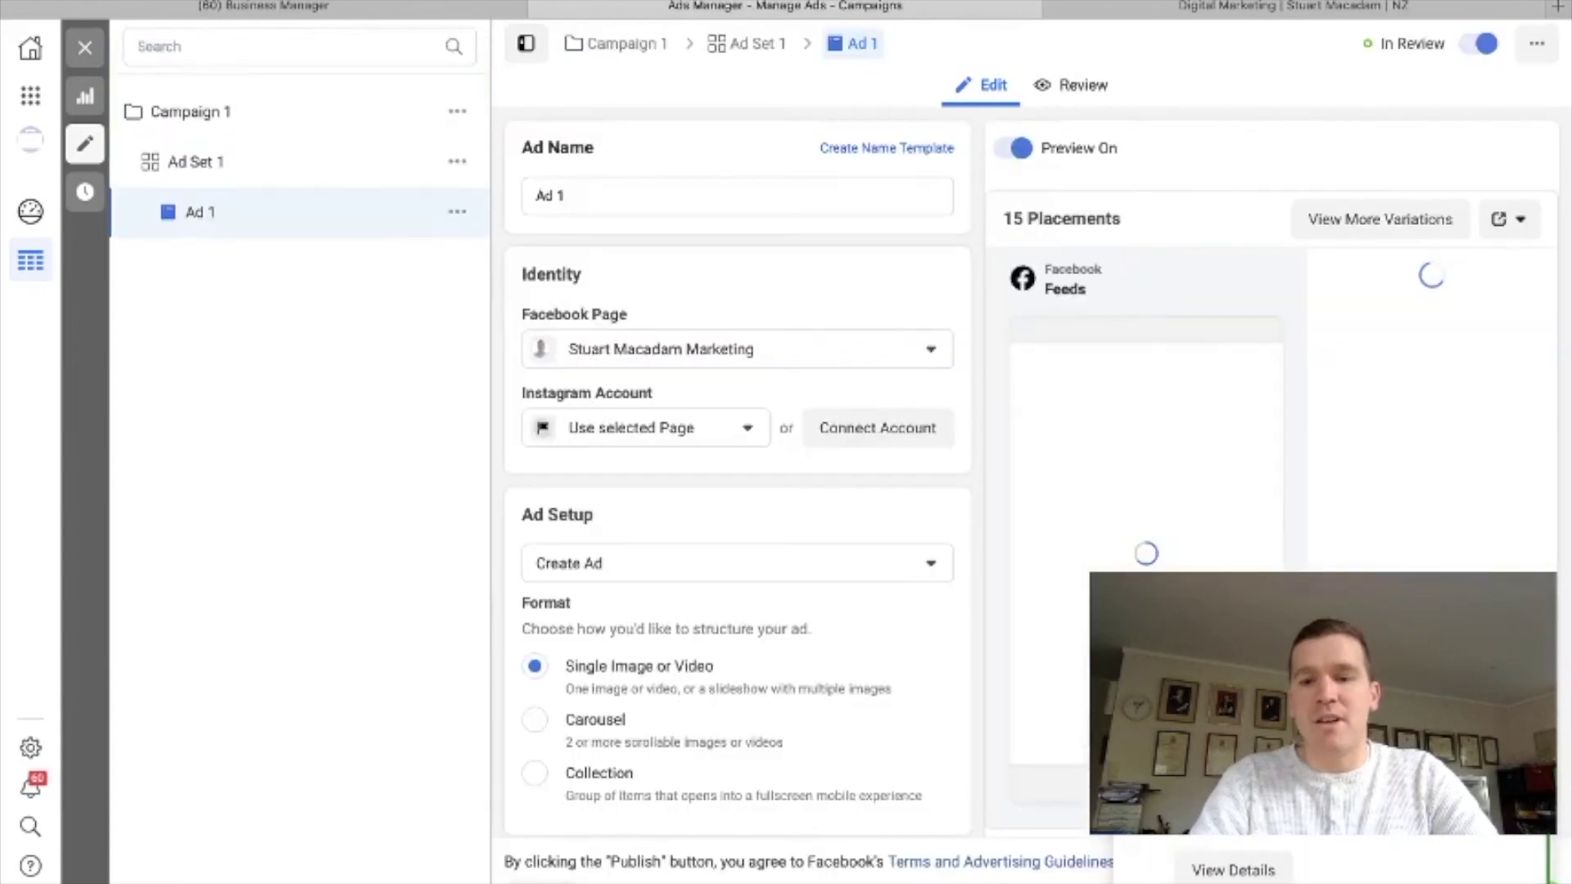
Close the ad editor, refresh the table and show the campaigns list to check Campaign 1's delivery status.
left_click(76, 69)
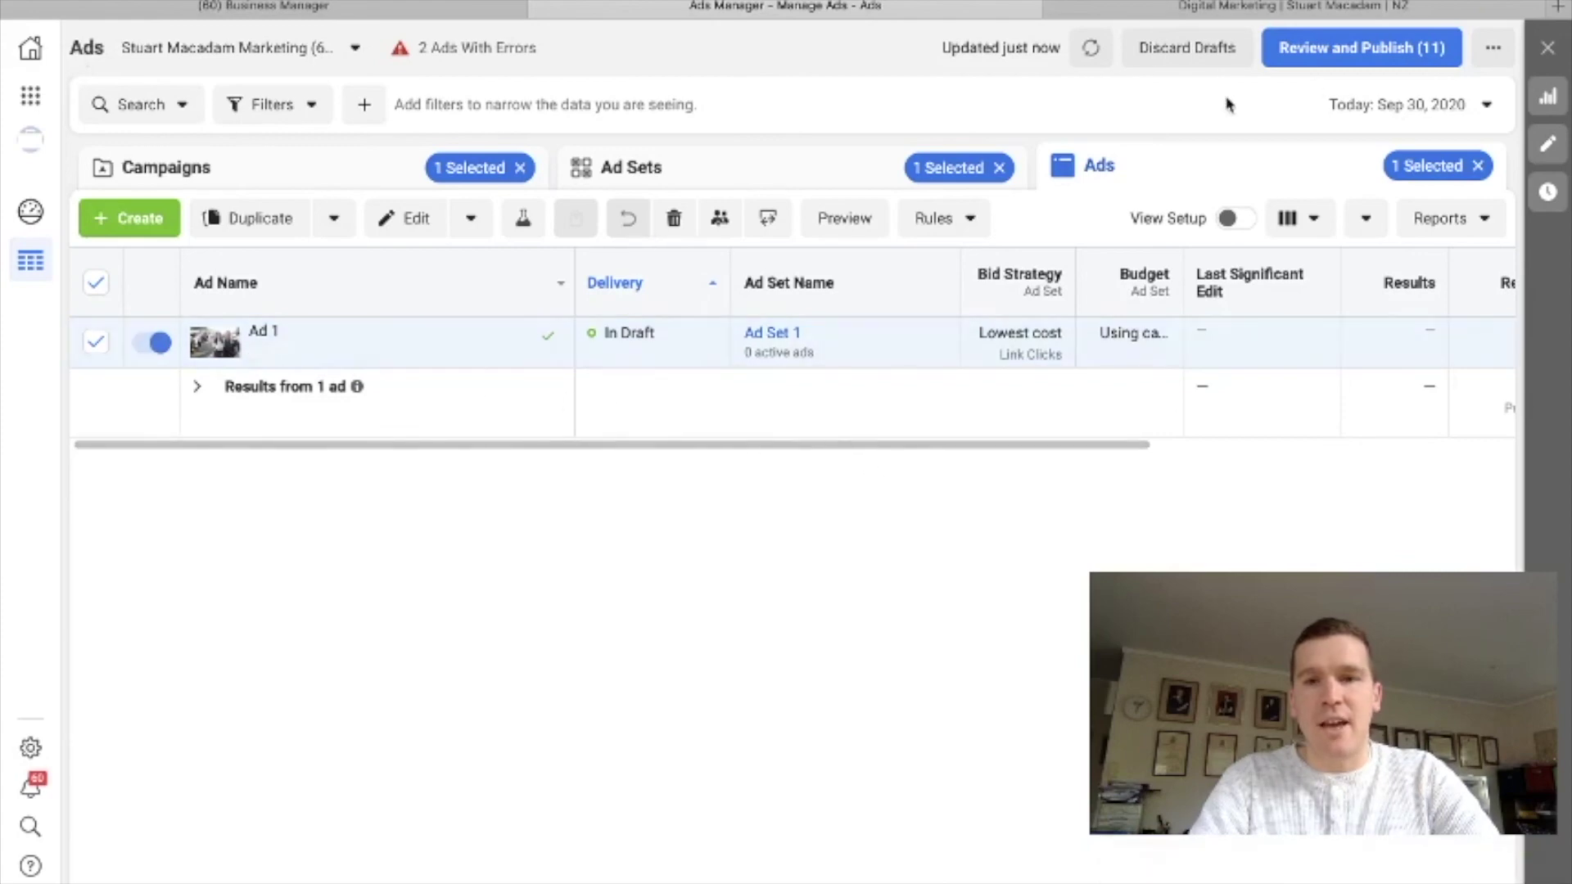
left_click(1090, 53)
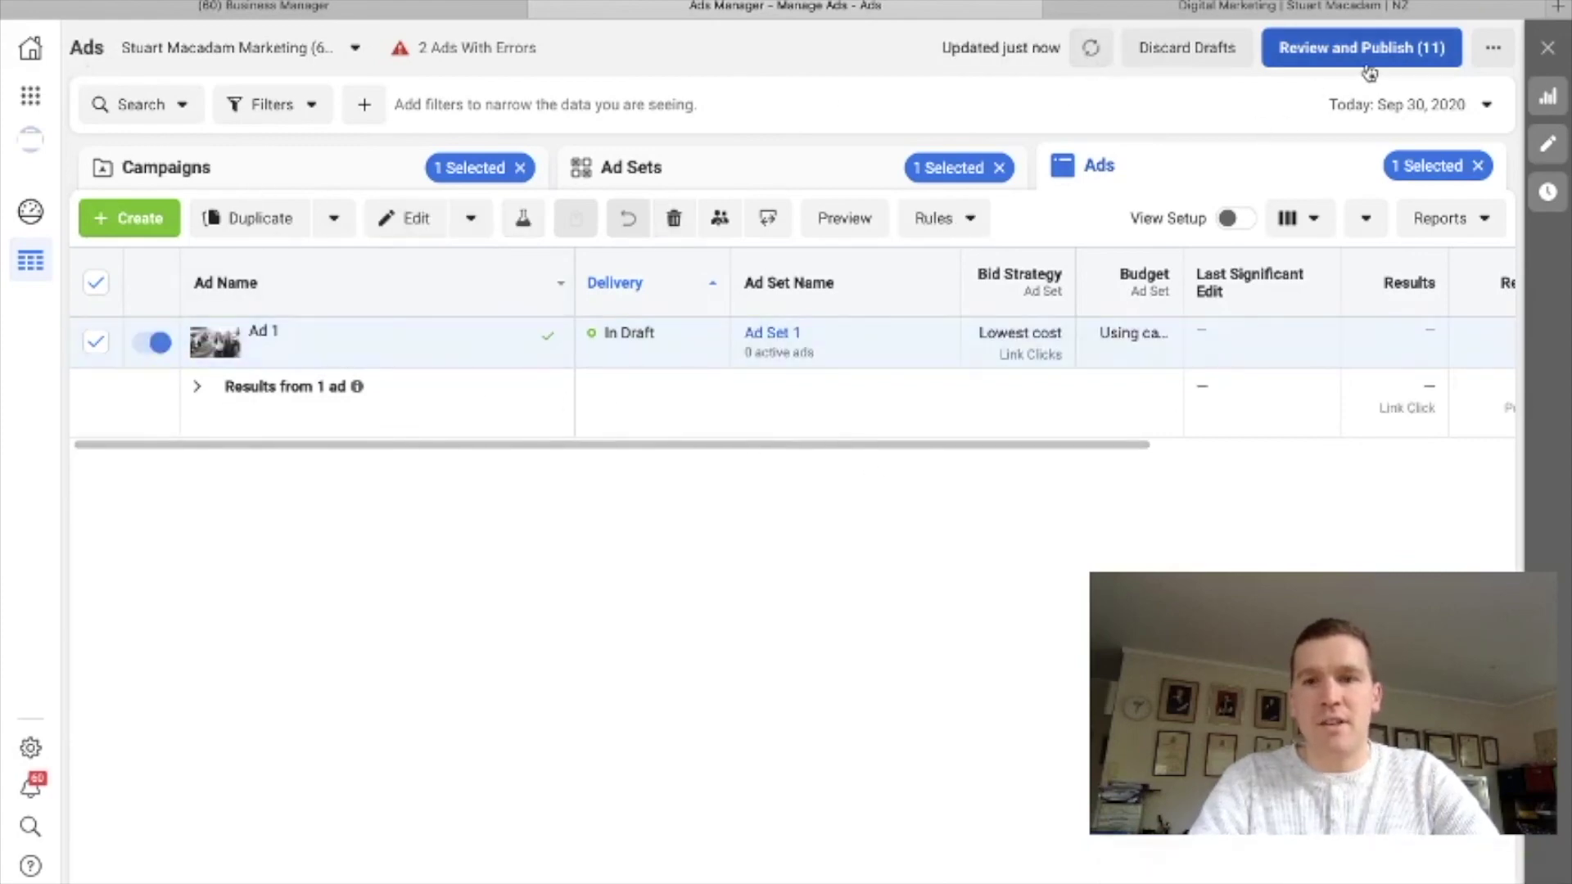
left_click(398, 173)
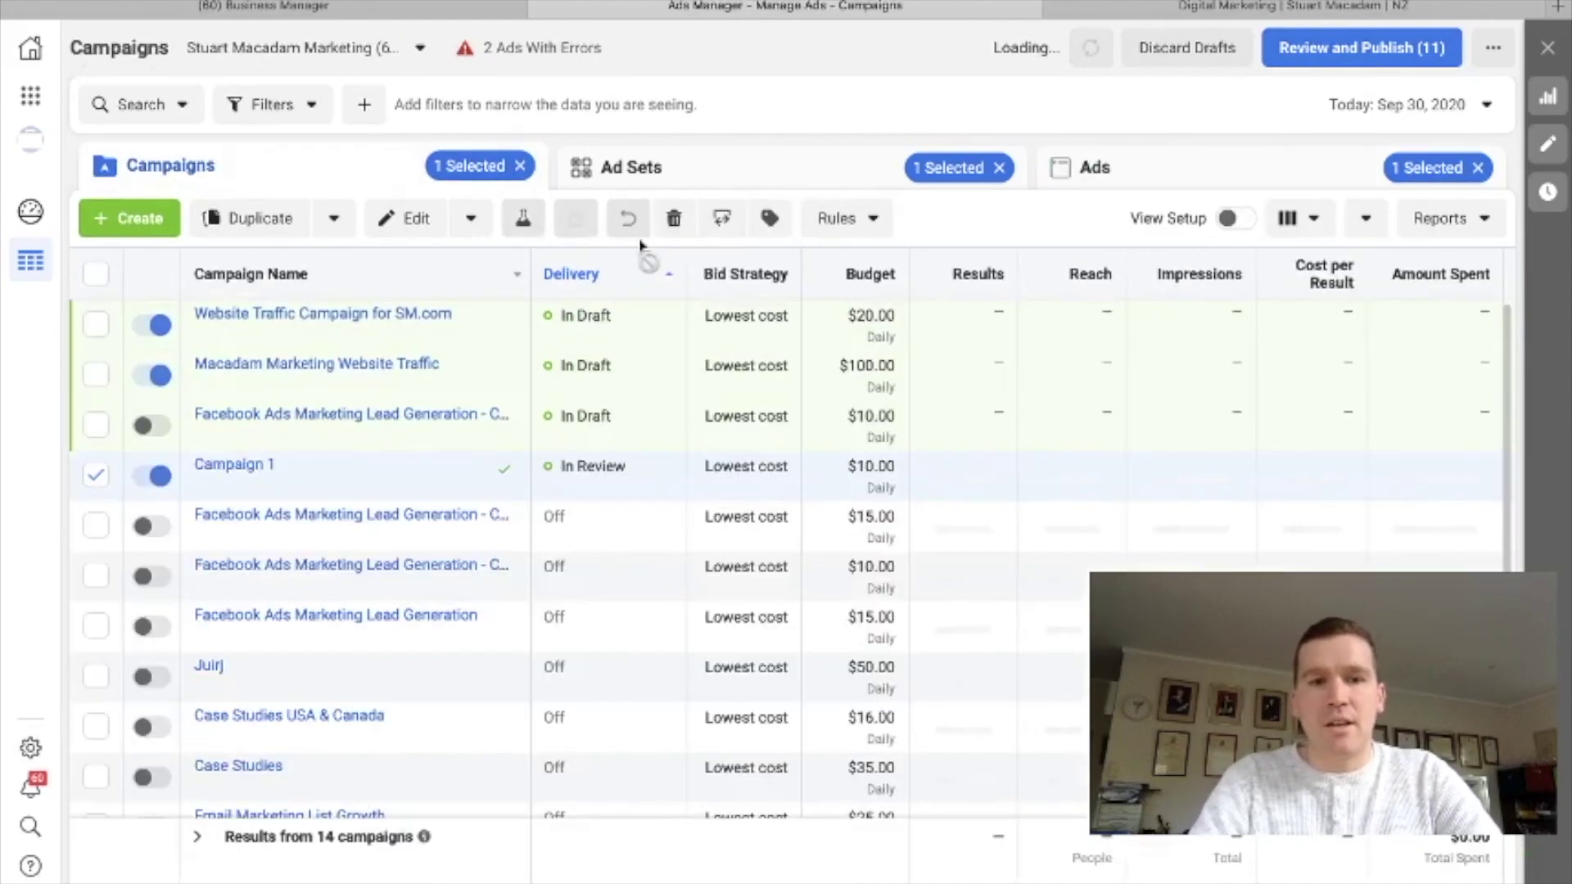